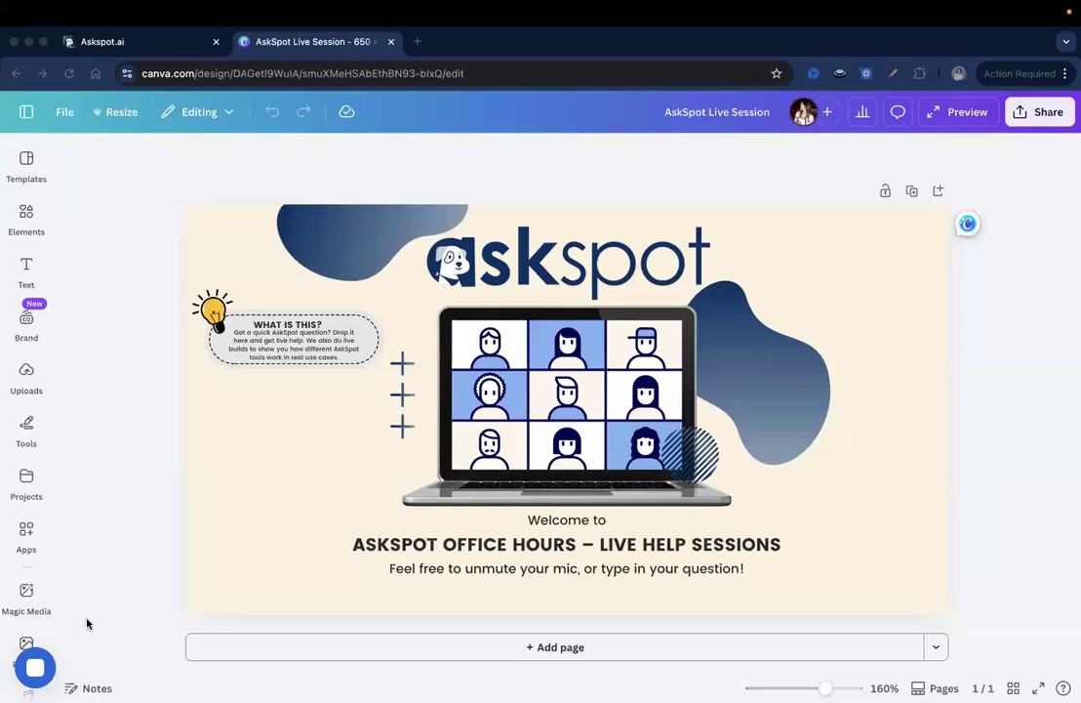
# Switch to Askspot and create a new active Canvas tool named "Billionaire’s Clone Bot." in the Canvas business
pyautogui.click(105, 49)
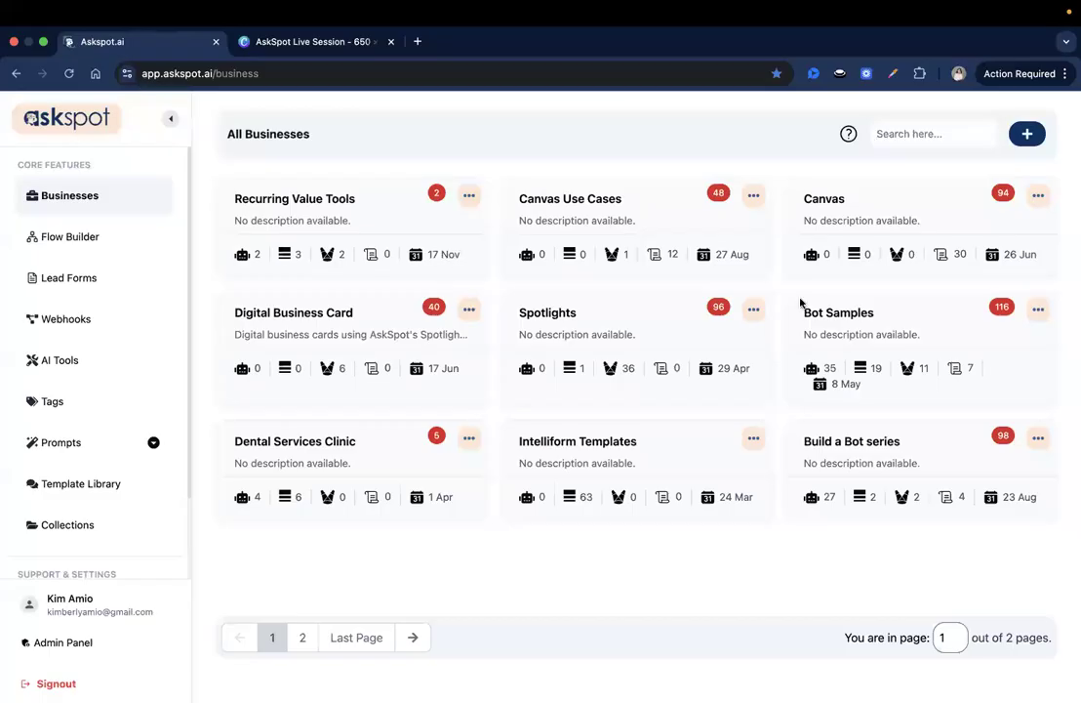
pyautogui.click(861, 208)
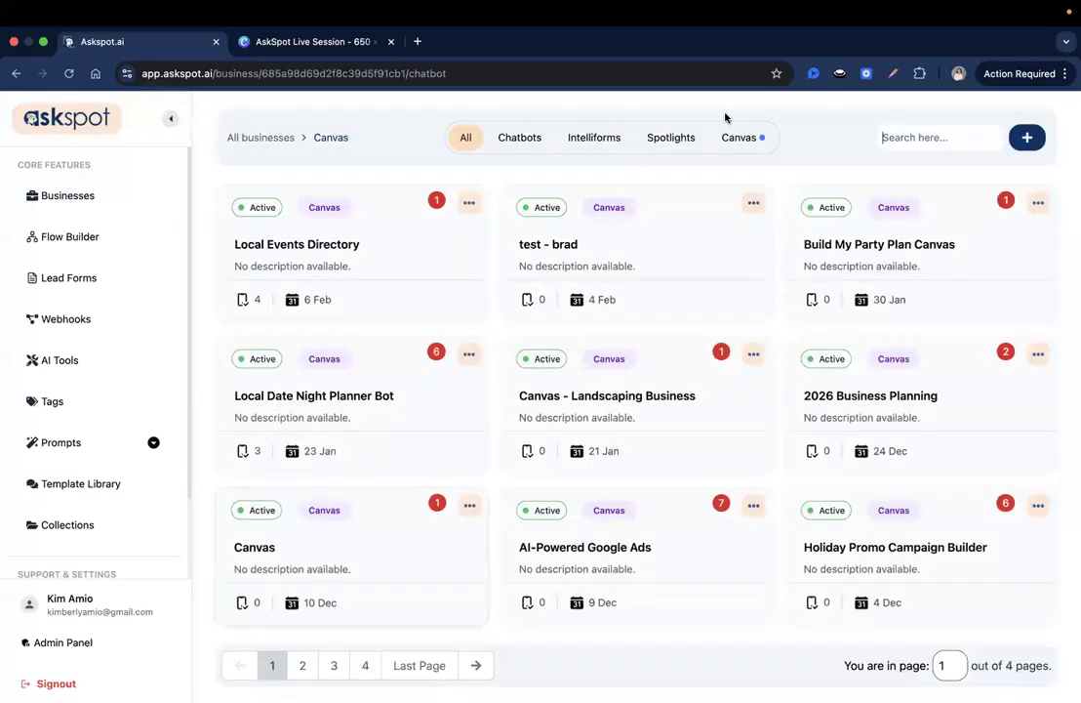
pyautogui.click(1029, 138)
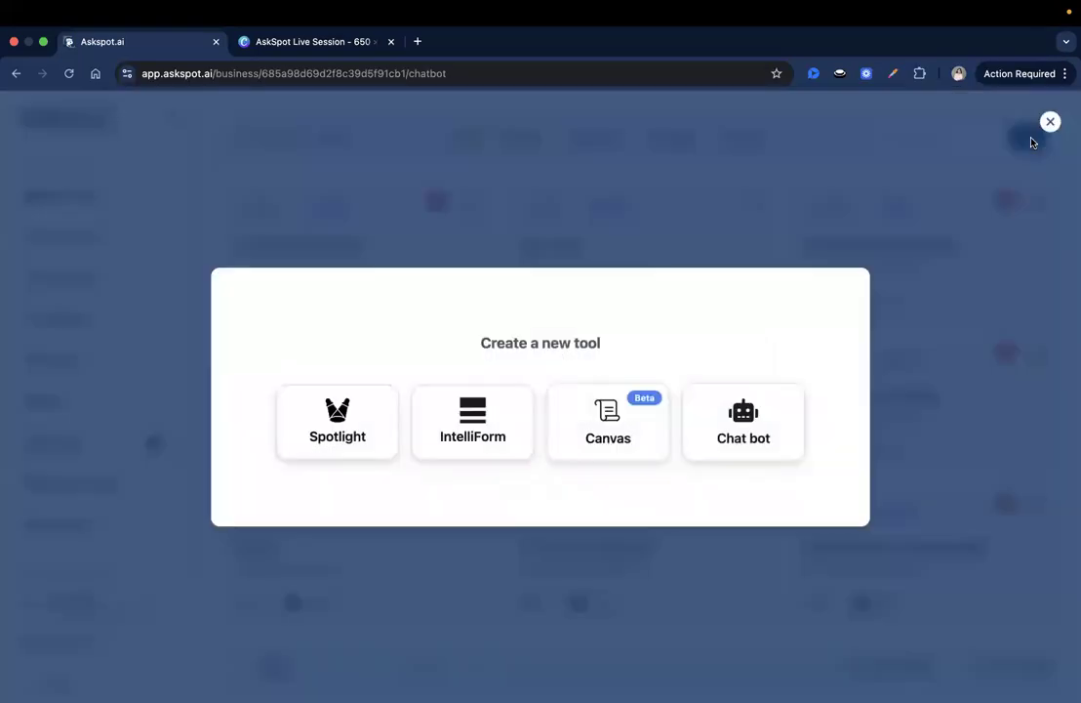
pyautogui.click(633, 418)
pyautogui.press('super+Tab')
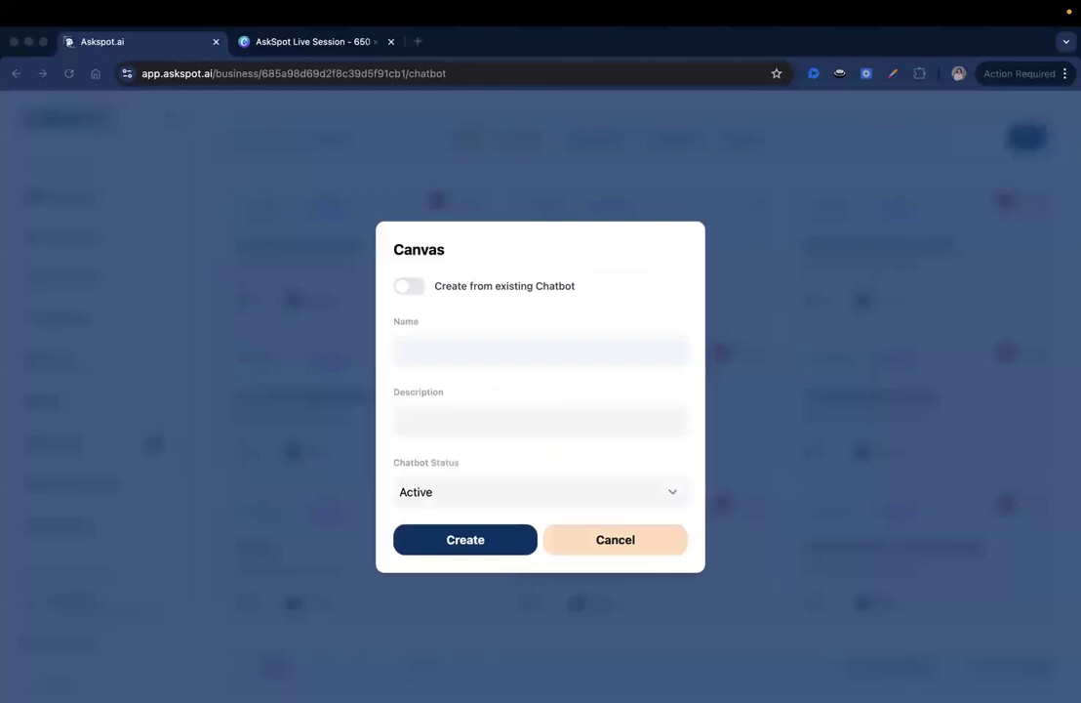
pyautogui.click(444, 361)
pyautogui.rightClick(449, 357)
pyautogui.click(468, 489)
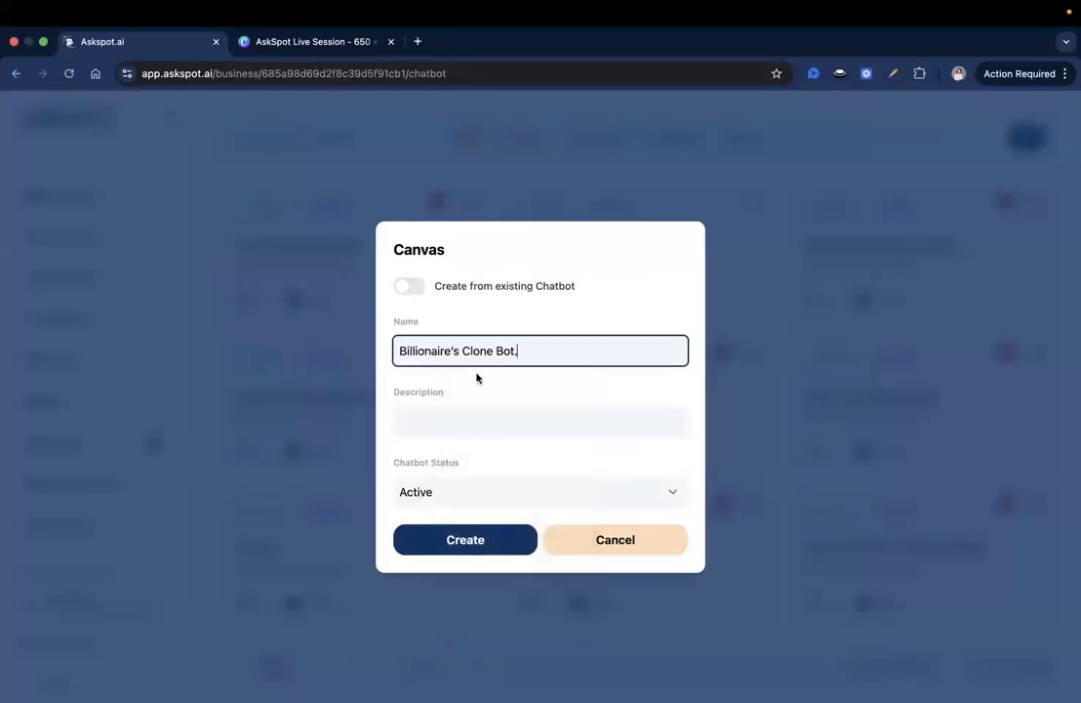
pyautogui.click(447, 537)
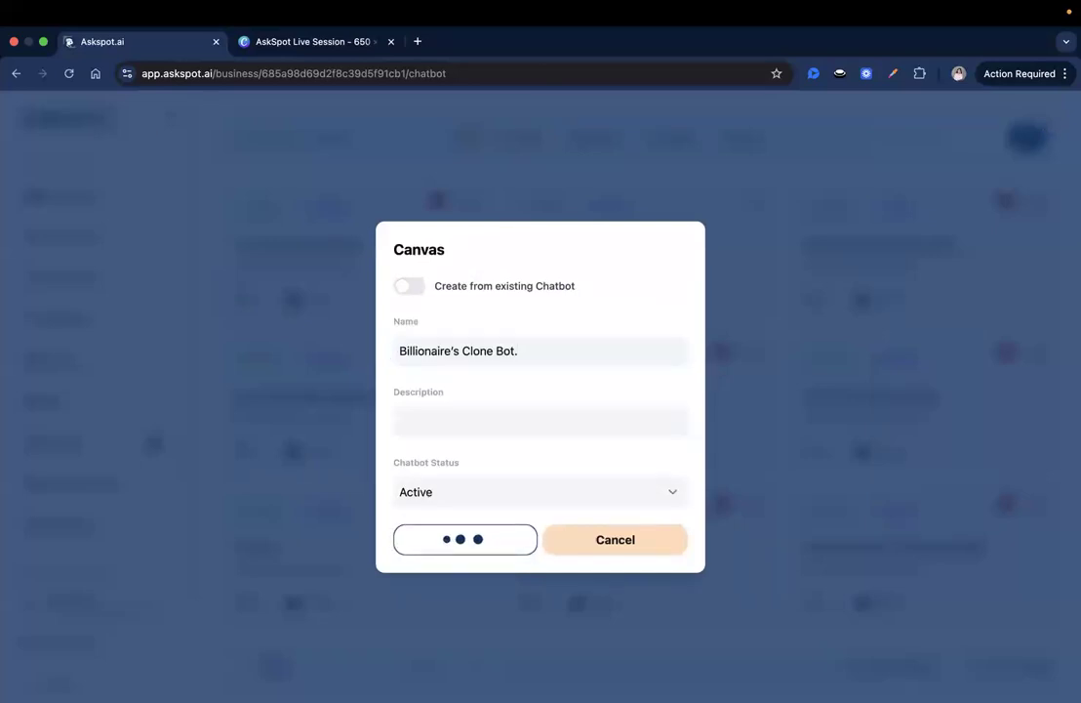
pyautogui.press('super+Tab')
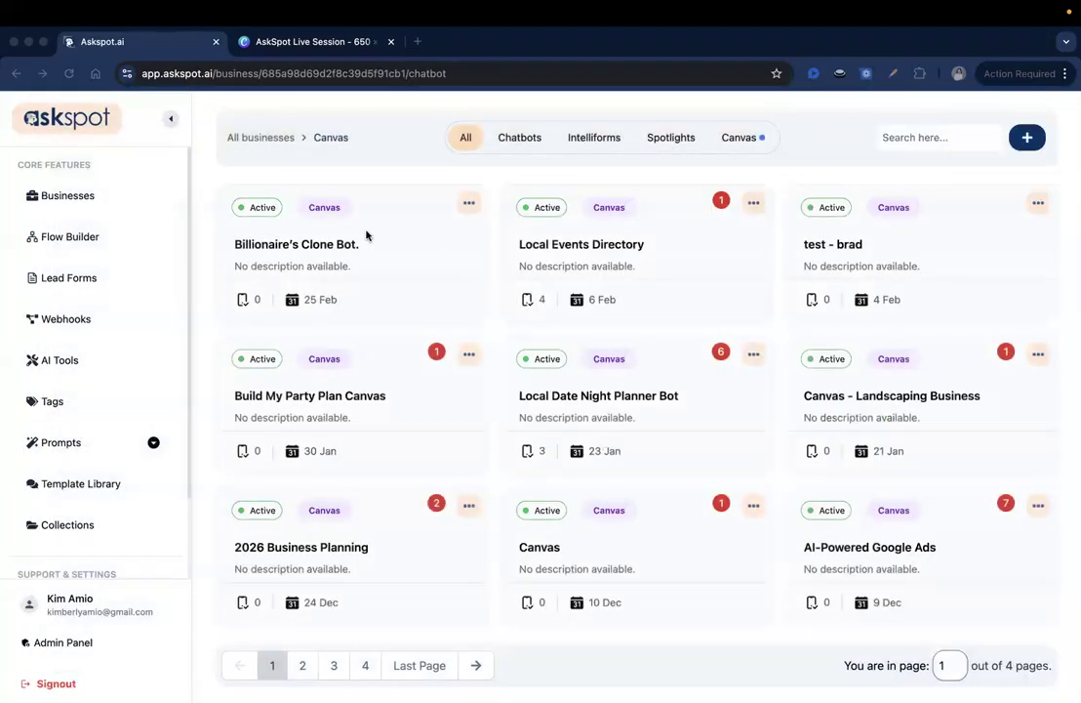
# Open the new bot's general settings and set its header title to "Billionaire’s Clone Bot"
pyautogui.click(350, 248)
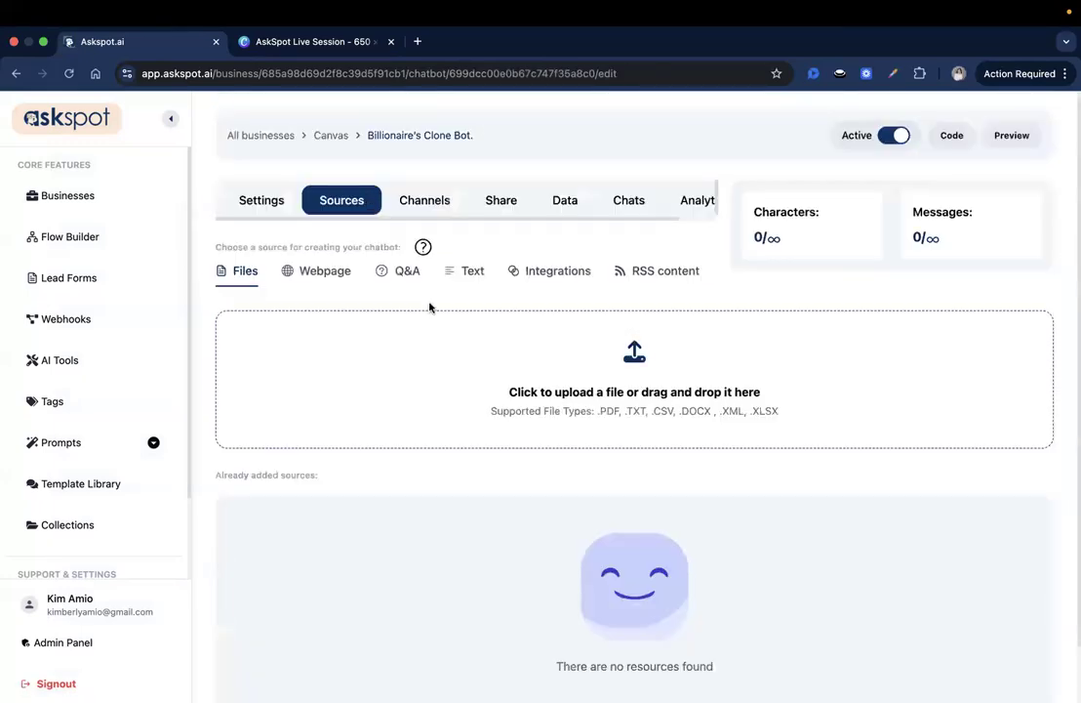
pyautogui.click(261, 212)
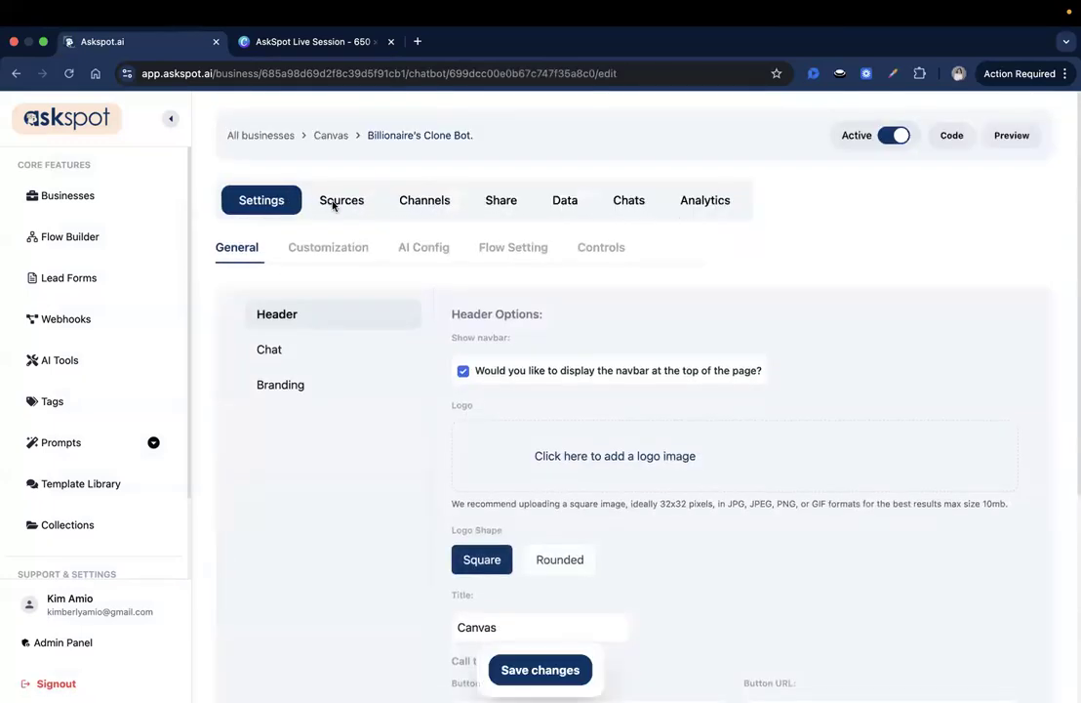
pyautogui.scroll(-3, 508, 351)
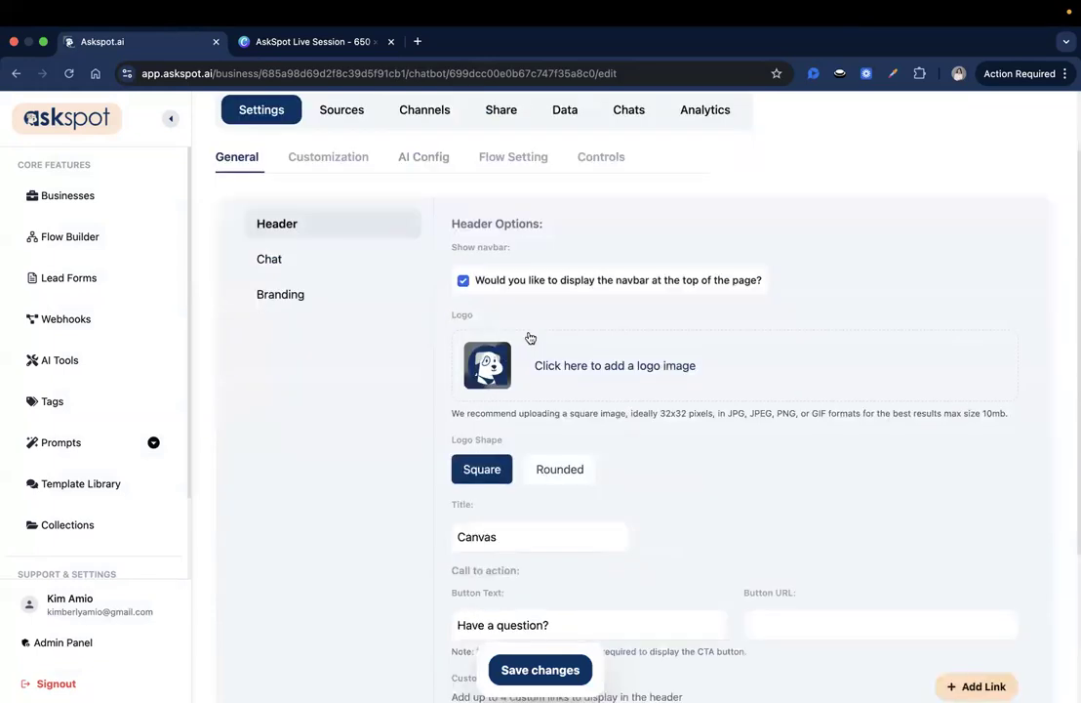
pyautogui.scroll(-1, 586, 341)
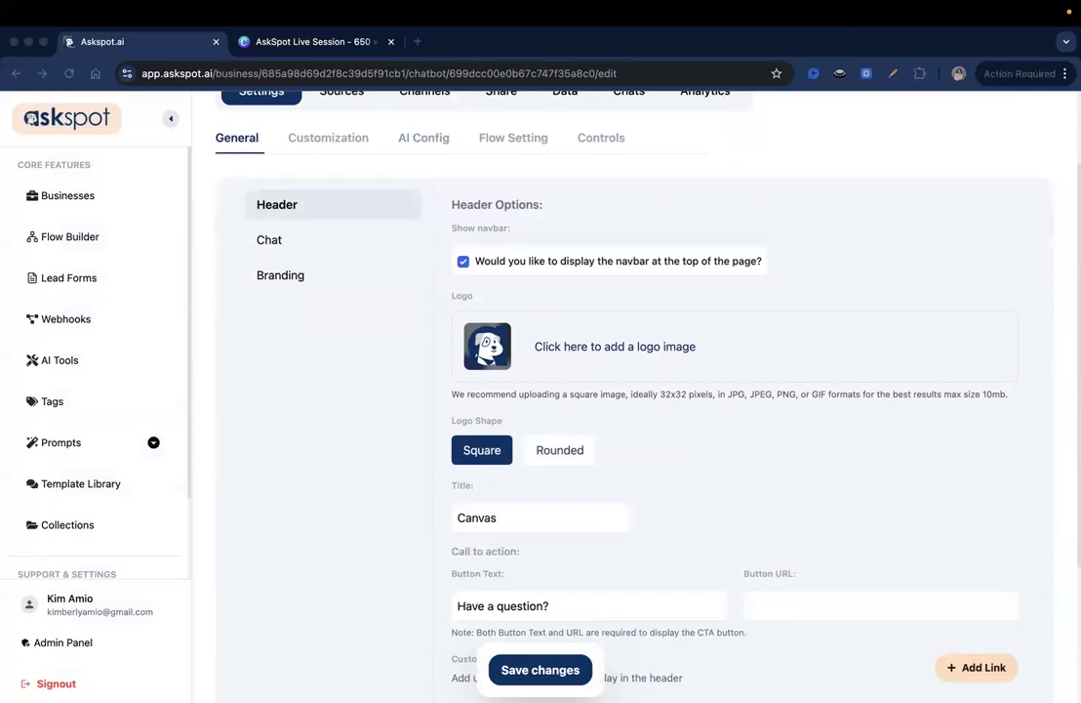
pyautogui.click(502, 518)
pyautogui.press('super+a')
pyautogui.write('Billionaire’s Clone Bot')
# Replace the header's call-to-action button text with "Pressure-Test Your Idea Through Billionaire-Level Thinking"
pyautogui.scroll(-1, 504, 515)
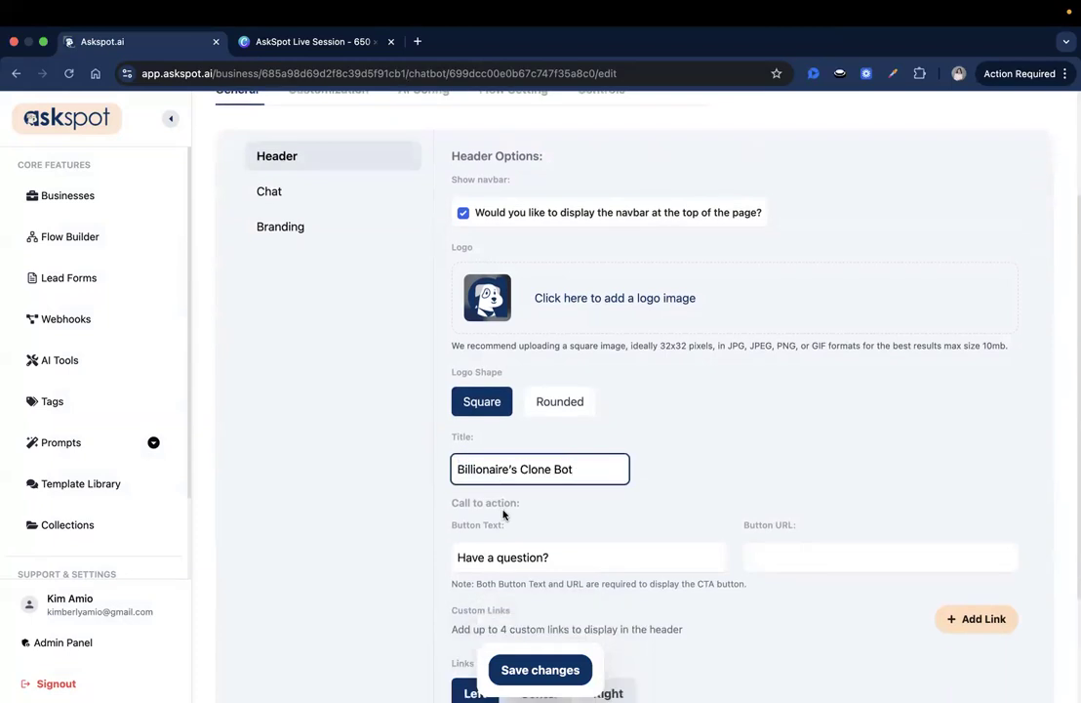
pyautogui.scroll(-1, 900, 291)
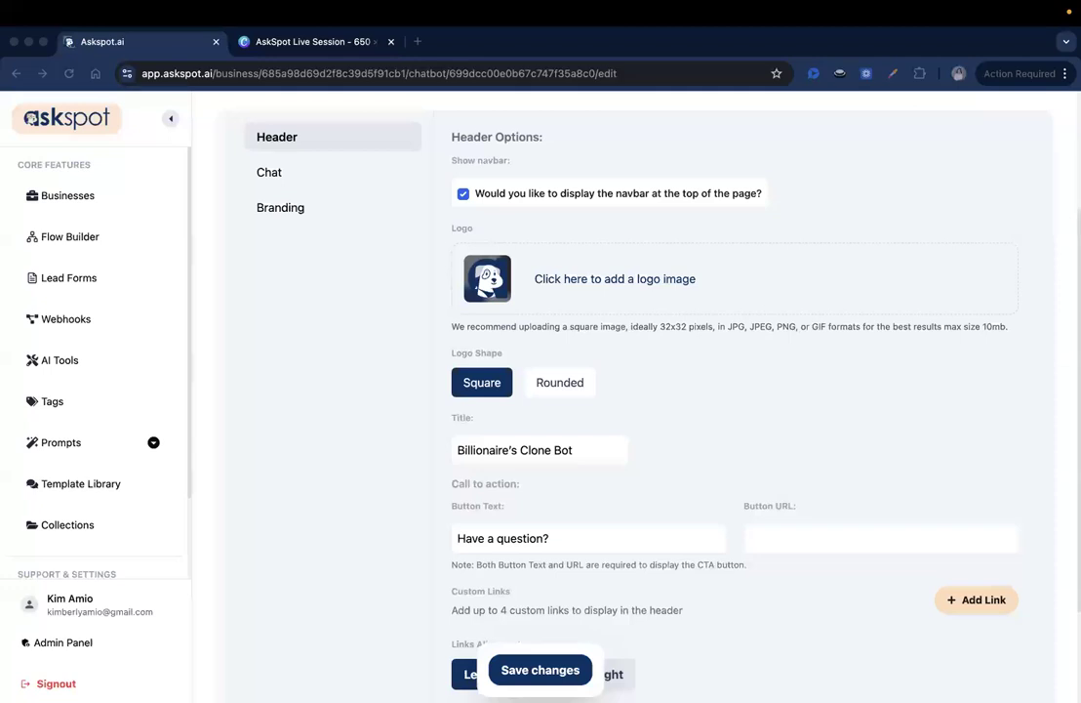
pyautogui.click(637, 540)
pyautogui.press('super+a')
pyautogui.write('-Test Your Idea Through Billionaire-Level Thinking')
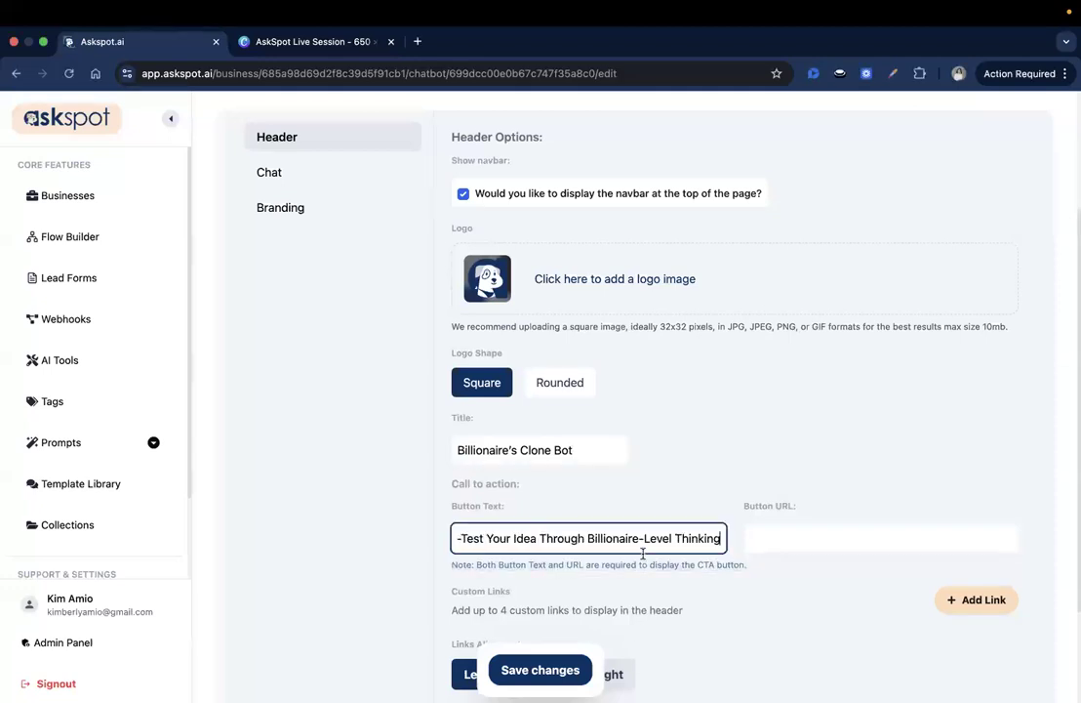
pyautogui.scroll(3, 858, 231)
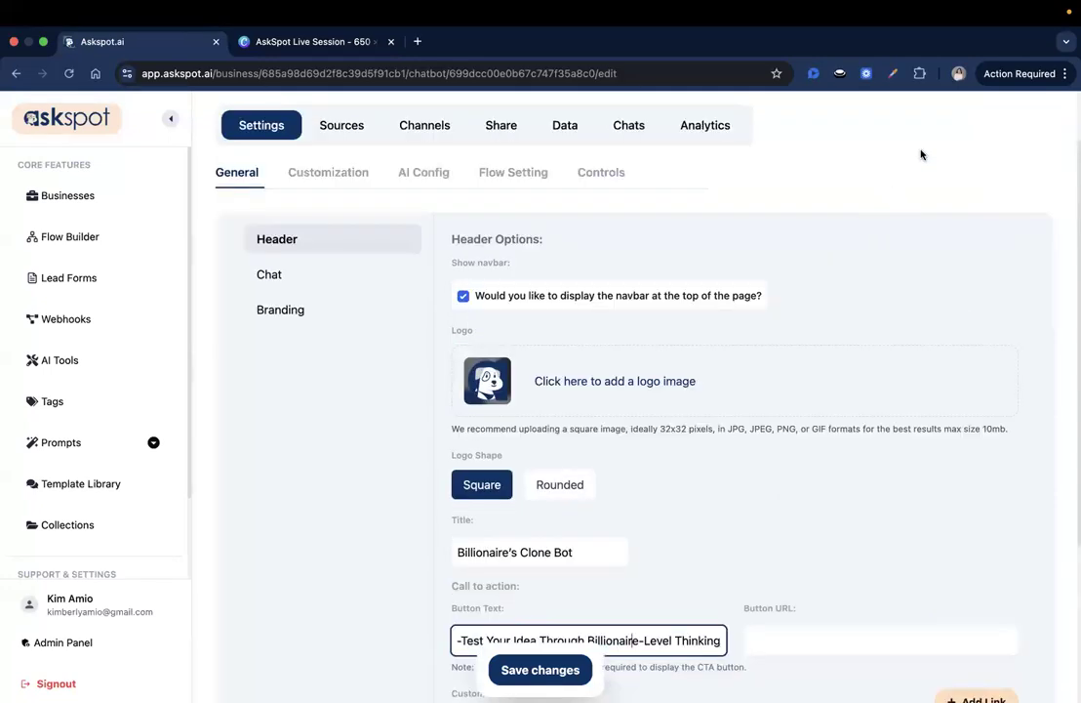
pyautogui.scroll(2, 921, 154)
pyautogui.rightClick(1017, 123)
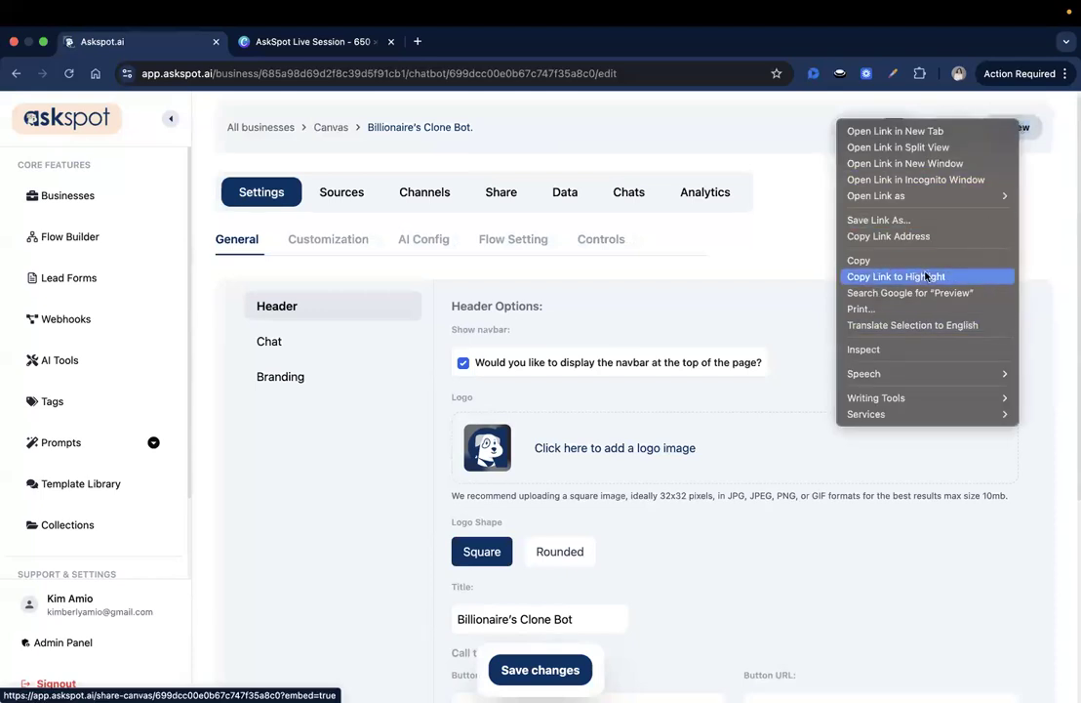
pyautogui.click(878, 259)
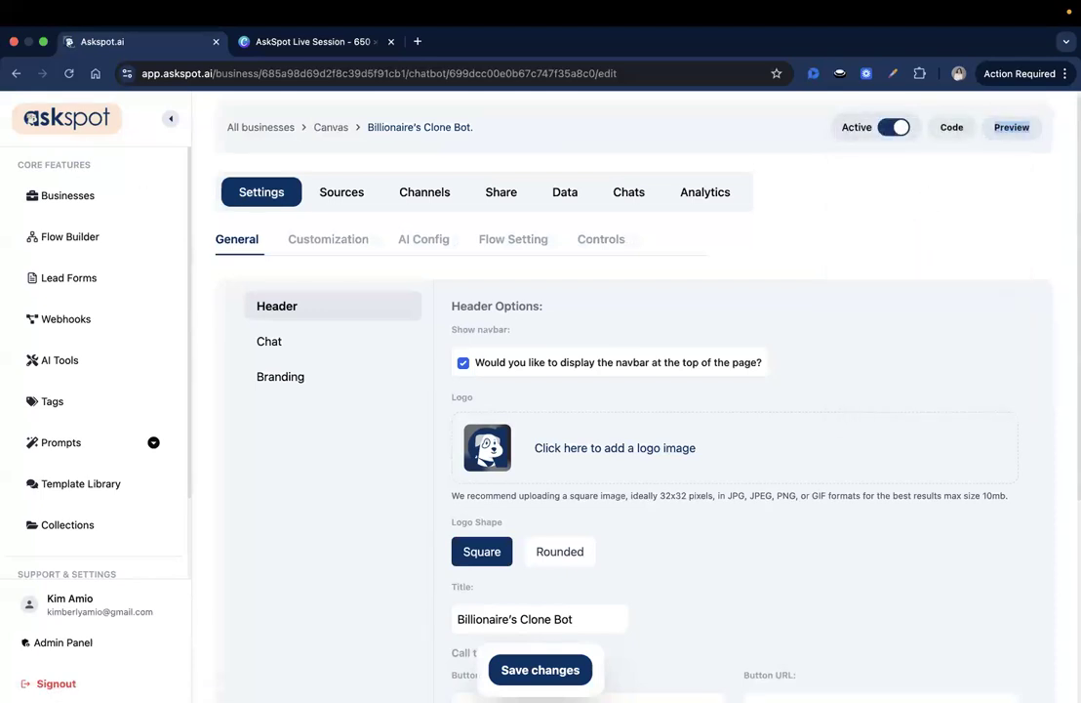
pyautogui.scroll(-5, 766, 429)
pyautogui.click(803, 450)
pyautogui.write('Preview')
pyautogui.press('super+a')
pyautogui.press('BackSpace')
# Copy the address of the bot's preview page into the call-to-action button URL and save the header settings
pyautogui.scroll(5, 804, 463)
pyautogui.click(1011, 133)
pyautogui.click(494, 72)
pyautogui.press('super+c')
pyautogui.click(392, 41)
pyautogui.scroll(-5, 726, 461)
pyautogui.click(791, 401)
pyautogui.press('super+v')
pyautogui.click(540, 669)
# Open the bot's Chat settings and enter "Choose Your Billionaire Thinking Mode" as the headline
pyautogui.scroll(2, 615, 473)
pyautogui.scroll(2, 615, 474)
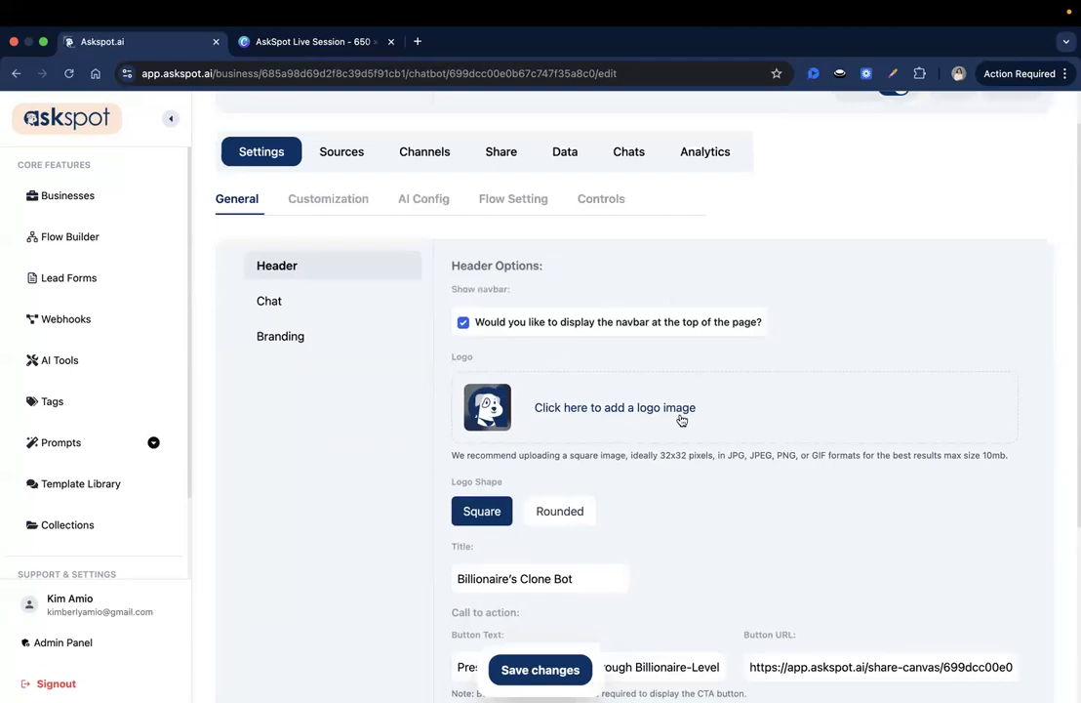
pyautogui.scroll(-4, 680, 416)
pyautogui.scroll(4, 681, 418)
pyautogui.scroll(2, 680, 418)
pyautogui.click(269, 349)
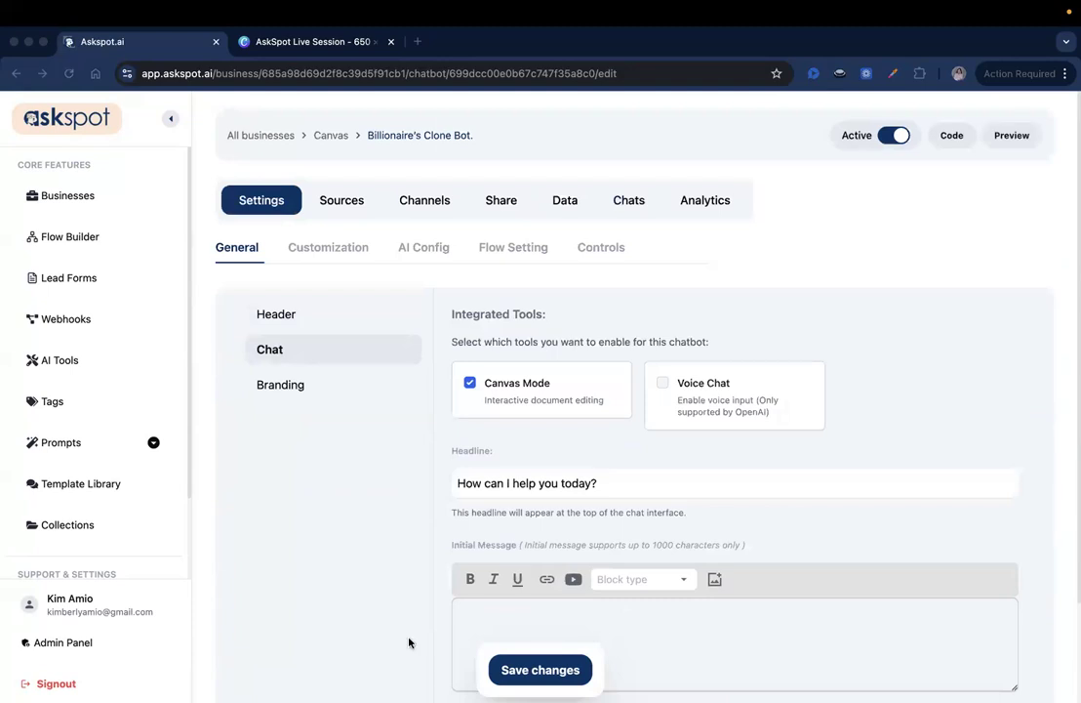
pyautogui.tripleClick(497, 483)
pyautogui.write('Choose Your Billionaire Thinking Mode')
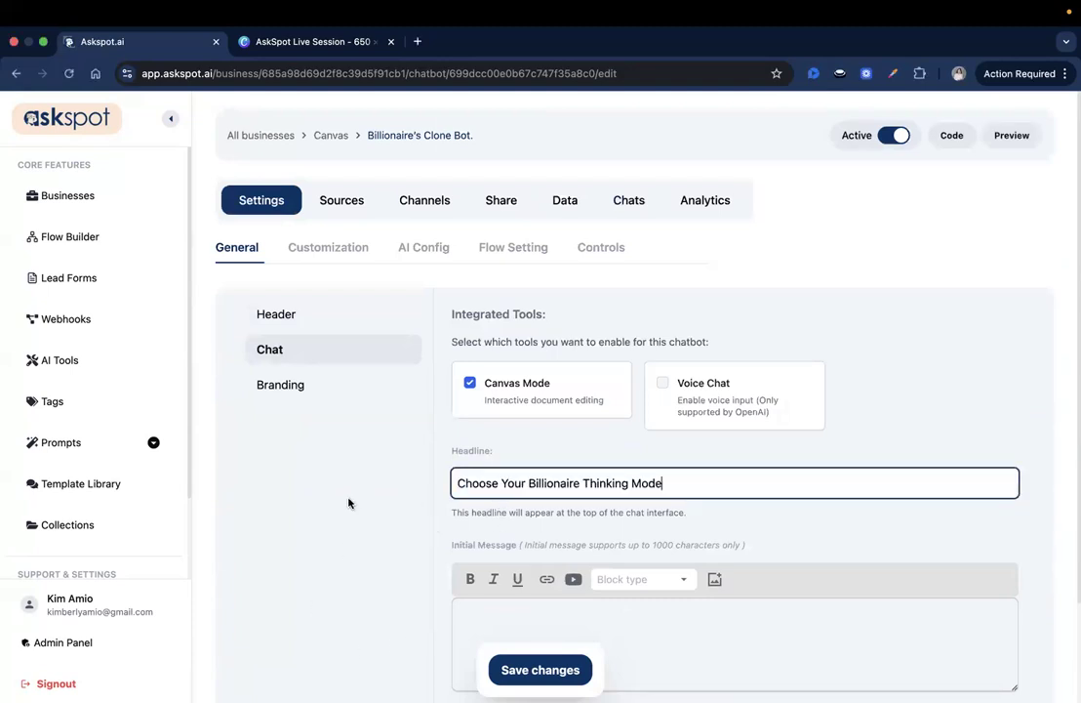
# Enter an initial message headed "Welcome to the Billionaire’s Clone Bot." that asks for a thinking mode and an idea, ending "Ready when you are."
pyautogui.scroll(-2, 343, 505)
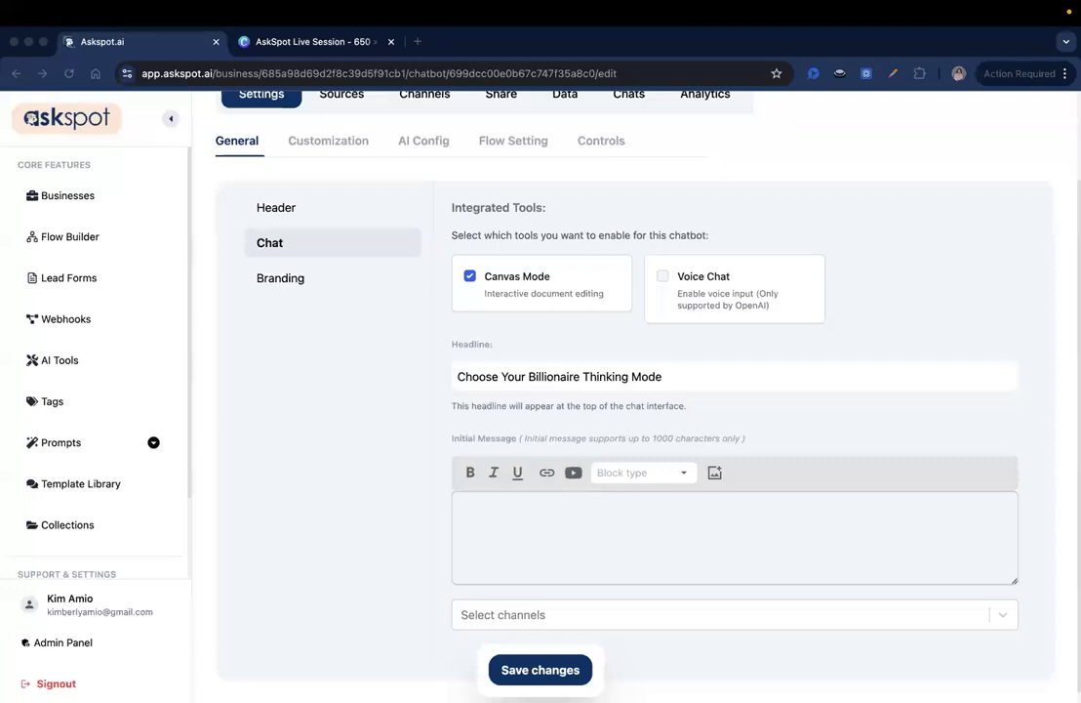
pyautogui.click(557, 526)
pyautogui.write("Welcome to the Billionaire's Clone Bot. Choose a thinking mode below. Then paste your idea, offer, or strategy. You will receive feedback modeled after their strategic principles — not the actual individuals. Ready when you are.")
# Review the initial message through to its disclaimer and closing line, and save the chat settings
pyautogui.scroll(3, 621, 530)
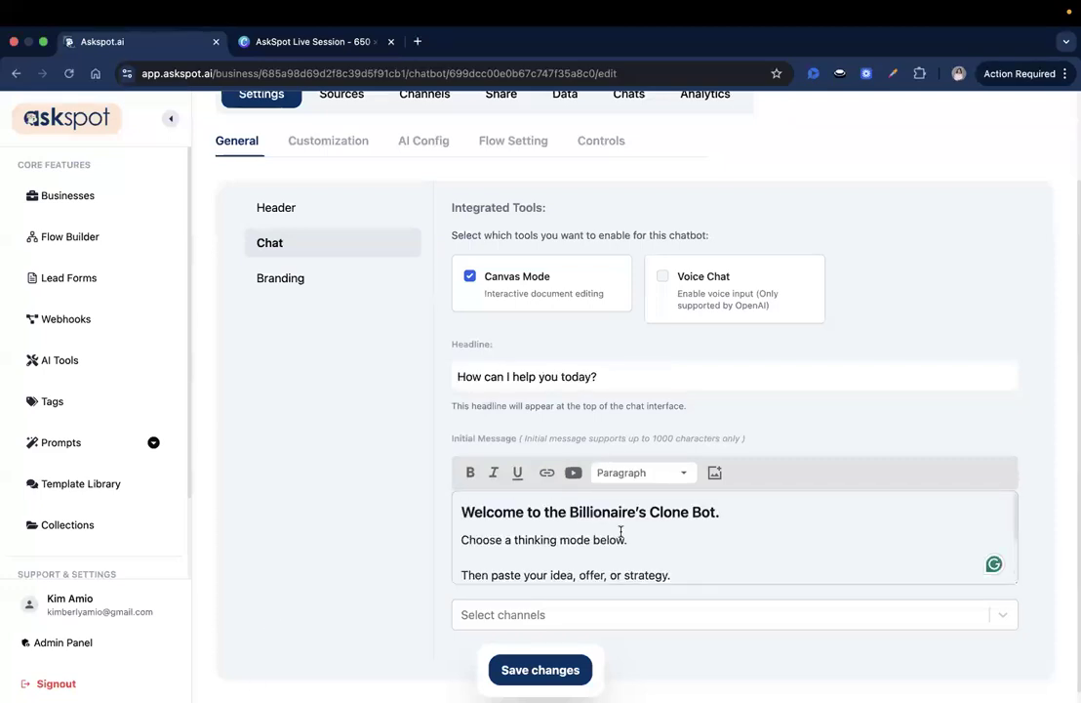
pyautogui.click(590, 512)
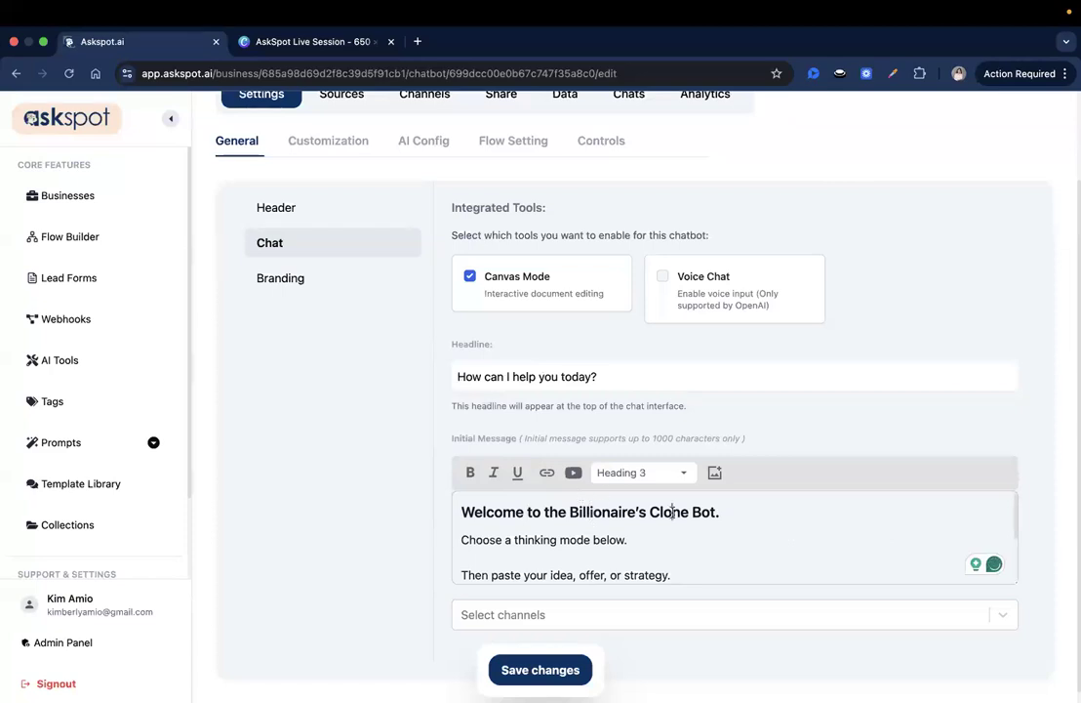
pyautogui.click(575, 539)
pyautogui.scroll(-2, 664, 545)
pyautogui.click(545, 533)
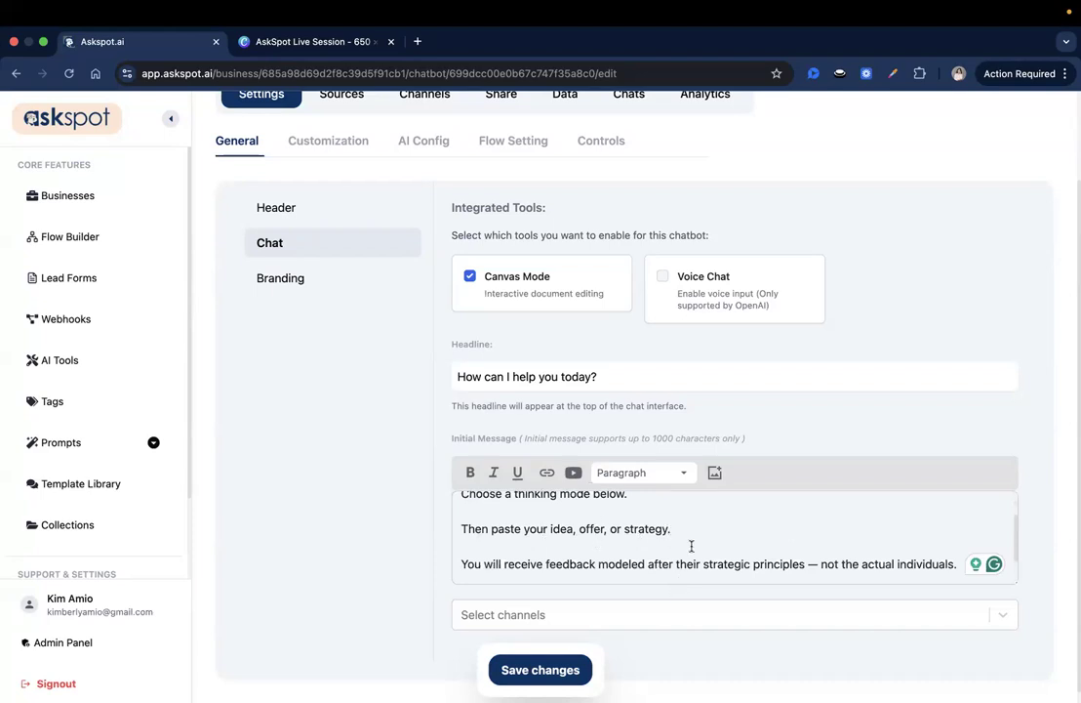
pyautogui.scroll(-1, 691, 547)
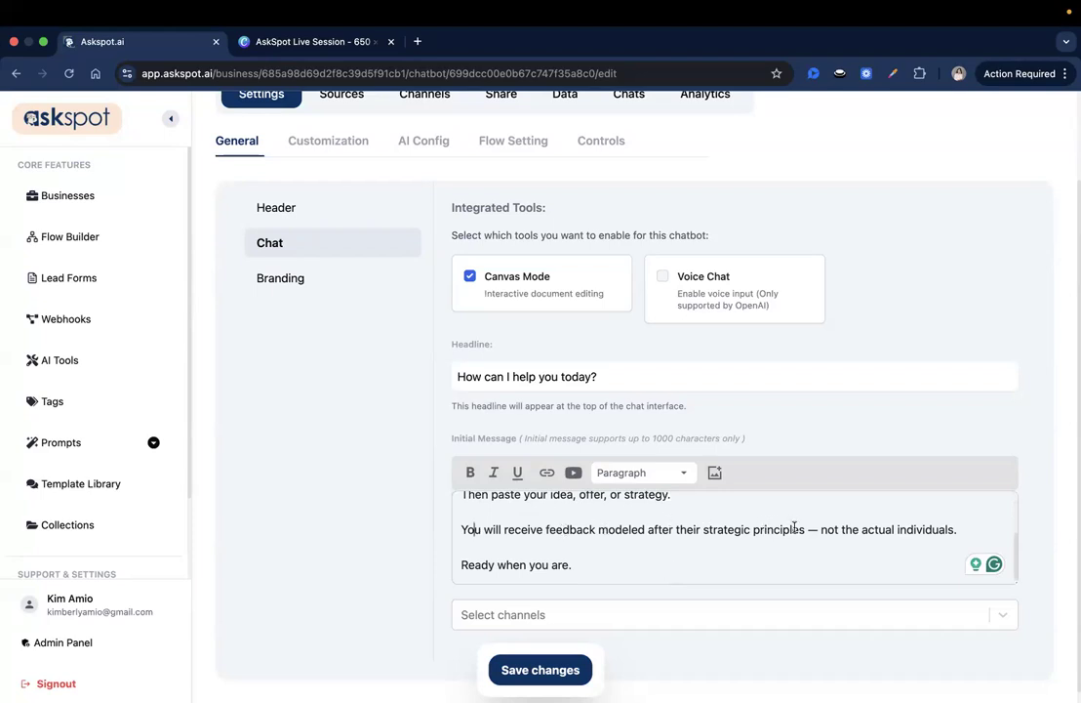
pyautogui.moveTo(821, 531); pyautogui.dragTo(970, 521)
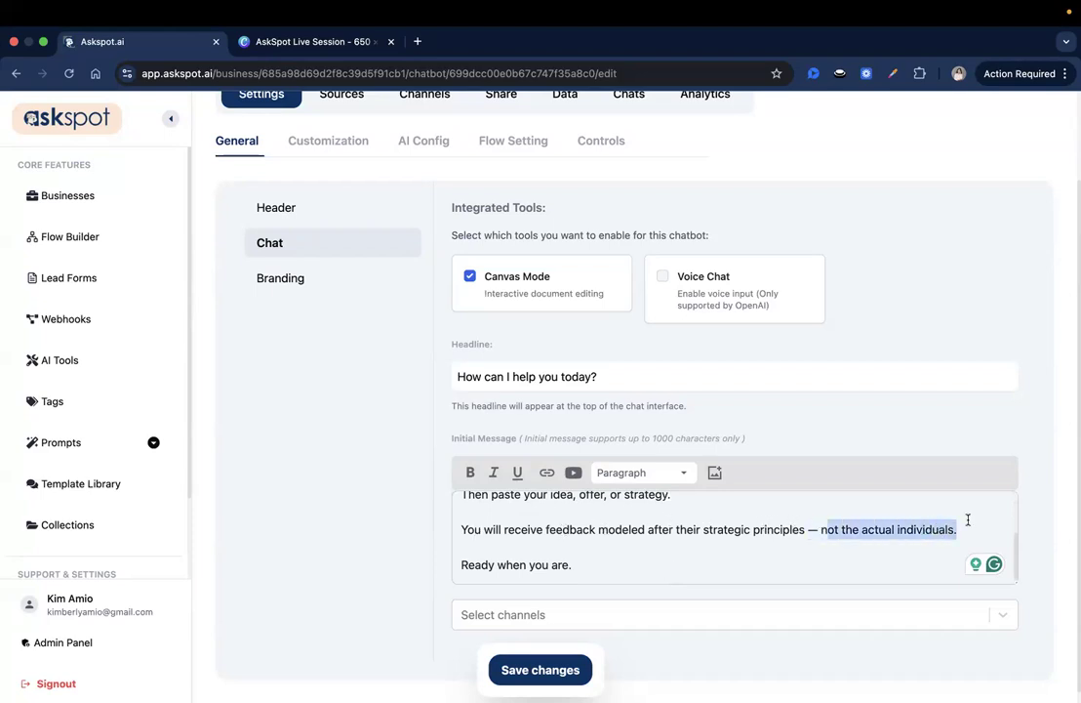
pyautogui.click(968, 521)
pyautogui.scroll(-1, 621, 573)
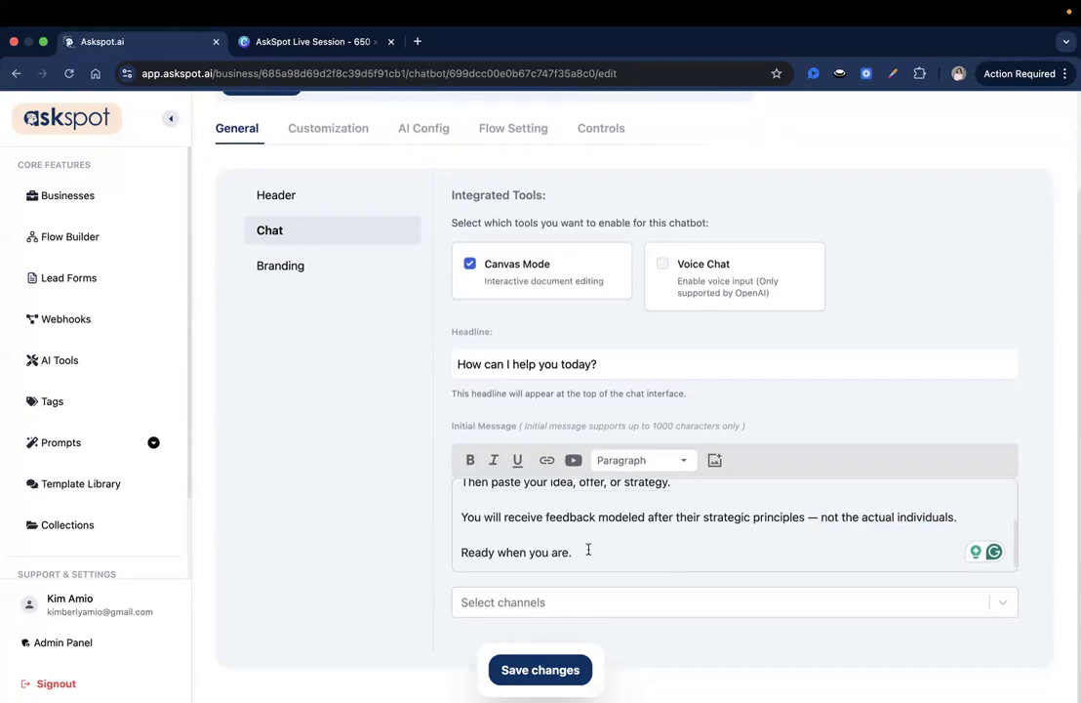
pyautogui.click(560, 670)
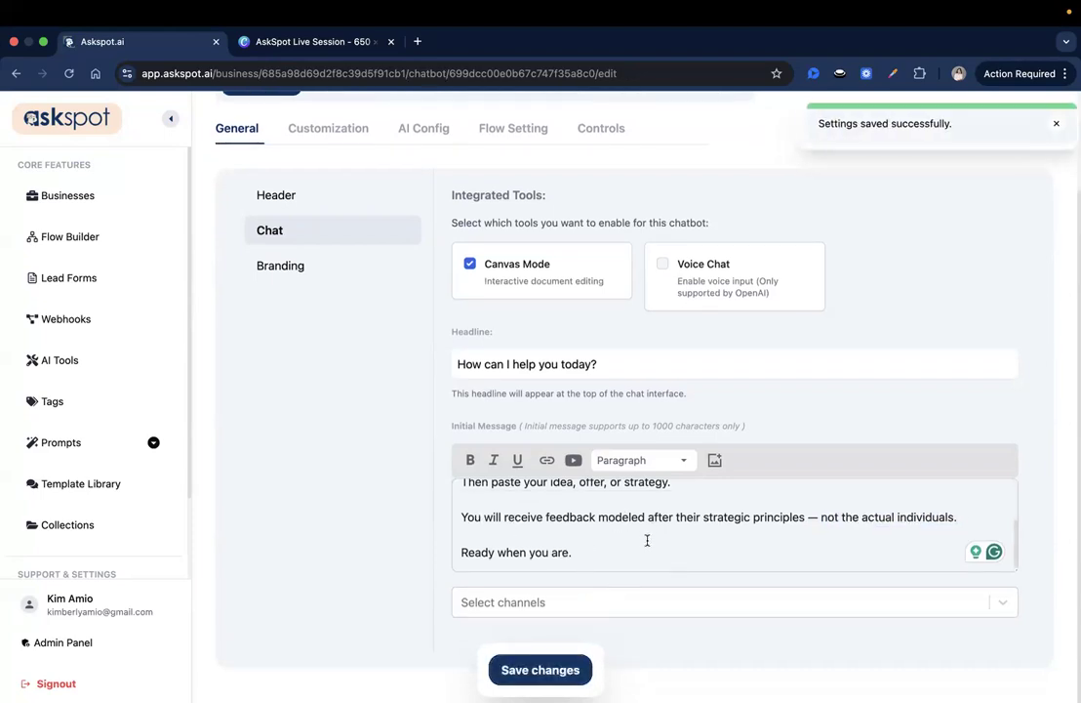
# Apply the dark navy and grey preset theme in the bot's customization settings and save it
pyautogui.scroll(1, 614, 396)
pyautogui.scroll(3, 619, 402)
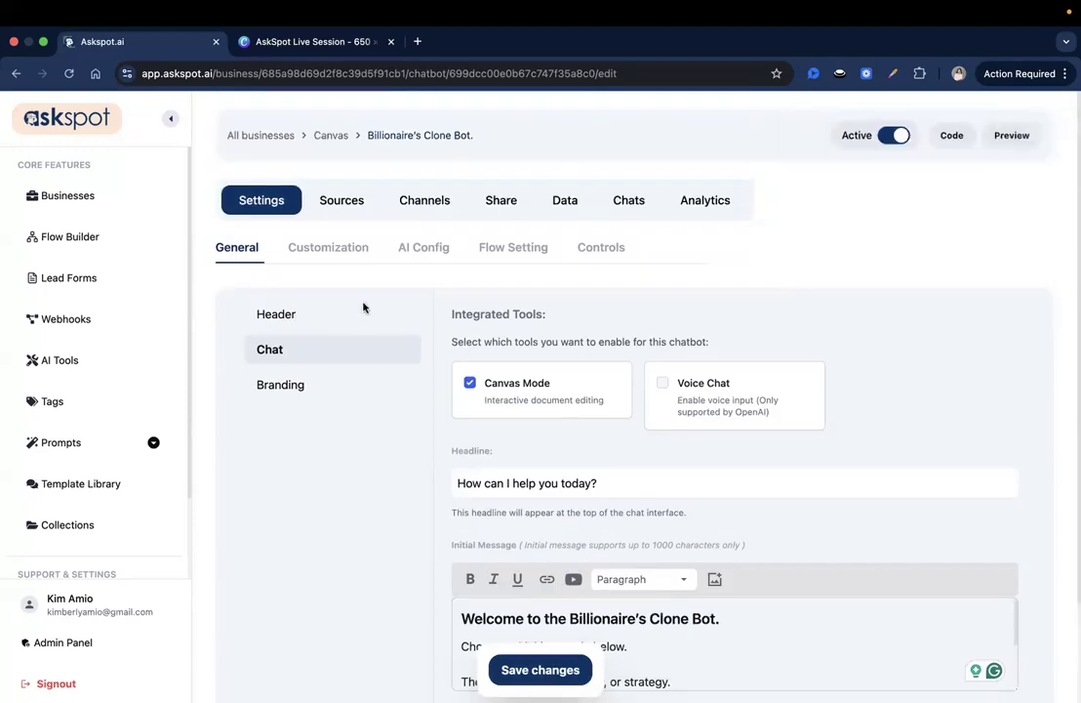
pyautogui.click(357, 248)
pyautogui.scroll(-3, 331, 390)
pyautogui.scroll(-4, 382, 404)
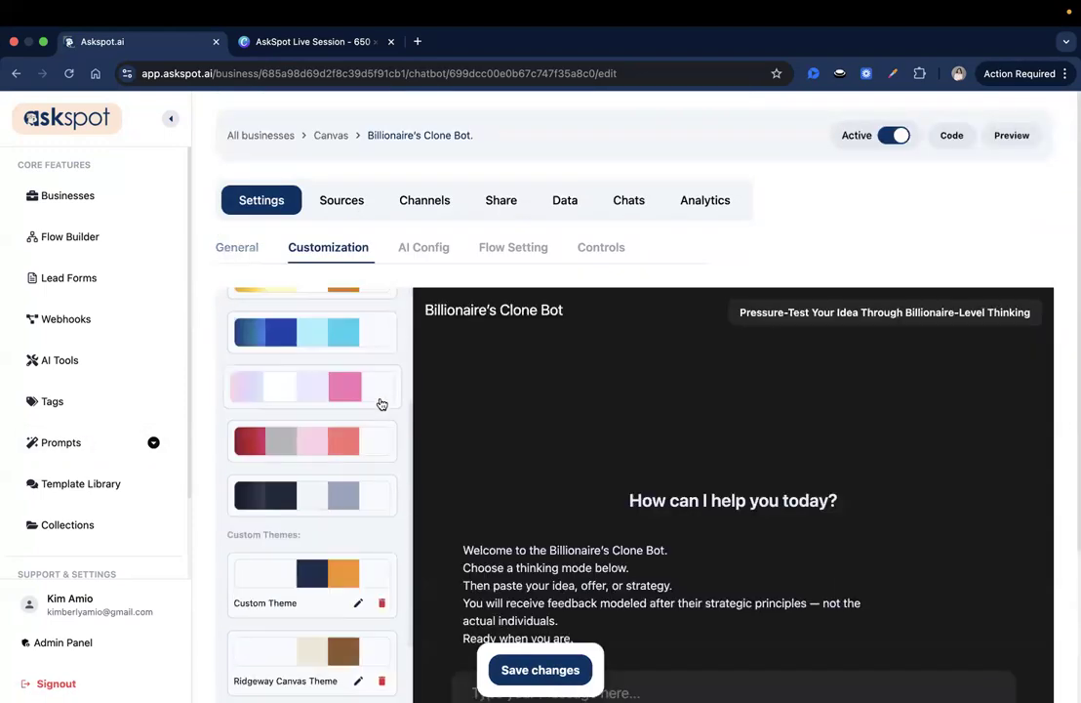
pyautogui.click(313, 478)
pyautogui.scroll(2, 388, 471)
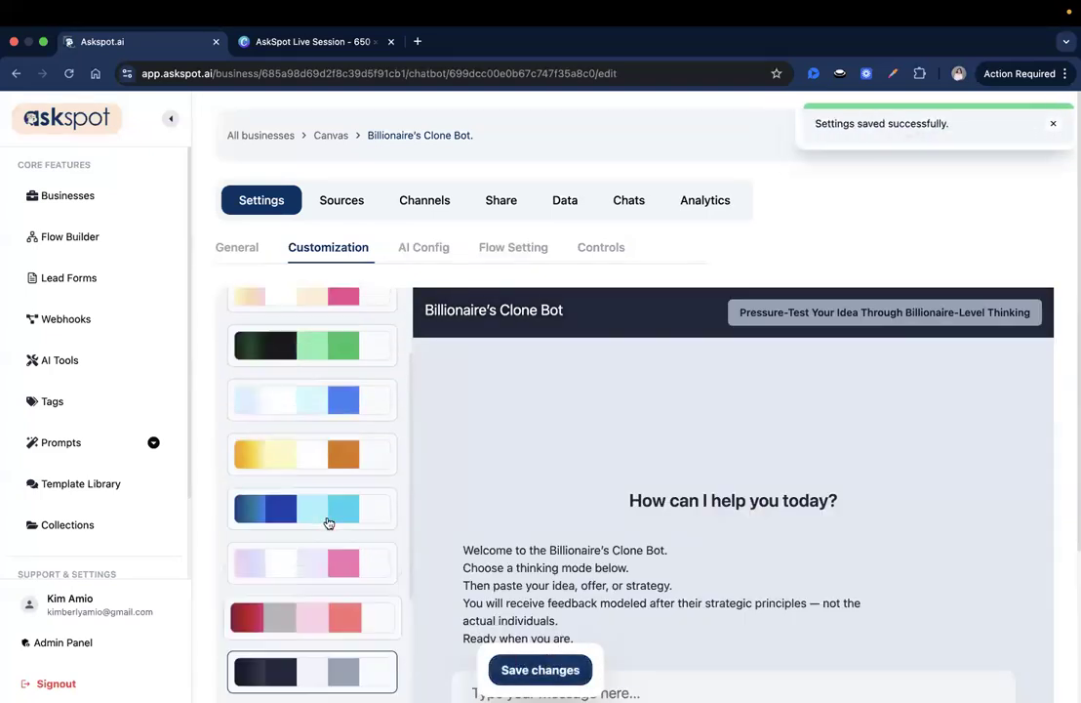
# Look over the bot's AI configuration and the channel types that can be added, without creating a channel
pyautogui.click(424, 250)
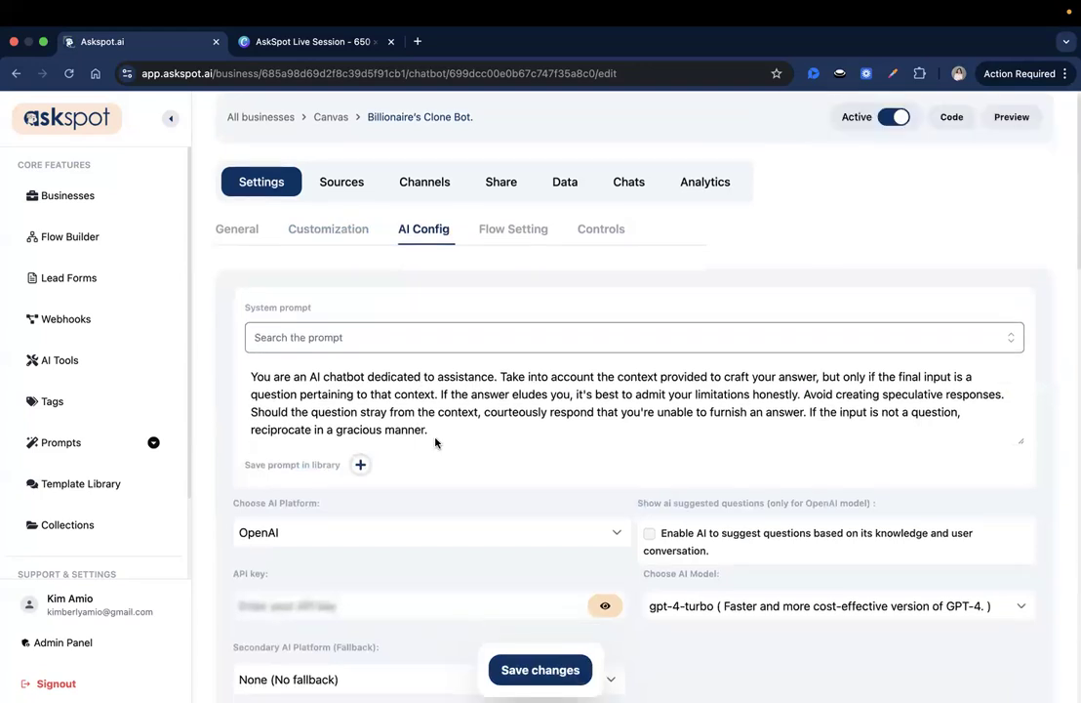
pyautogui.click(427, 186)
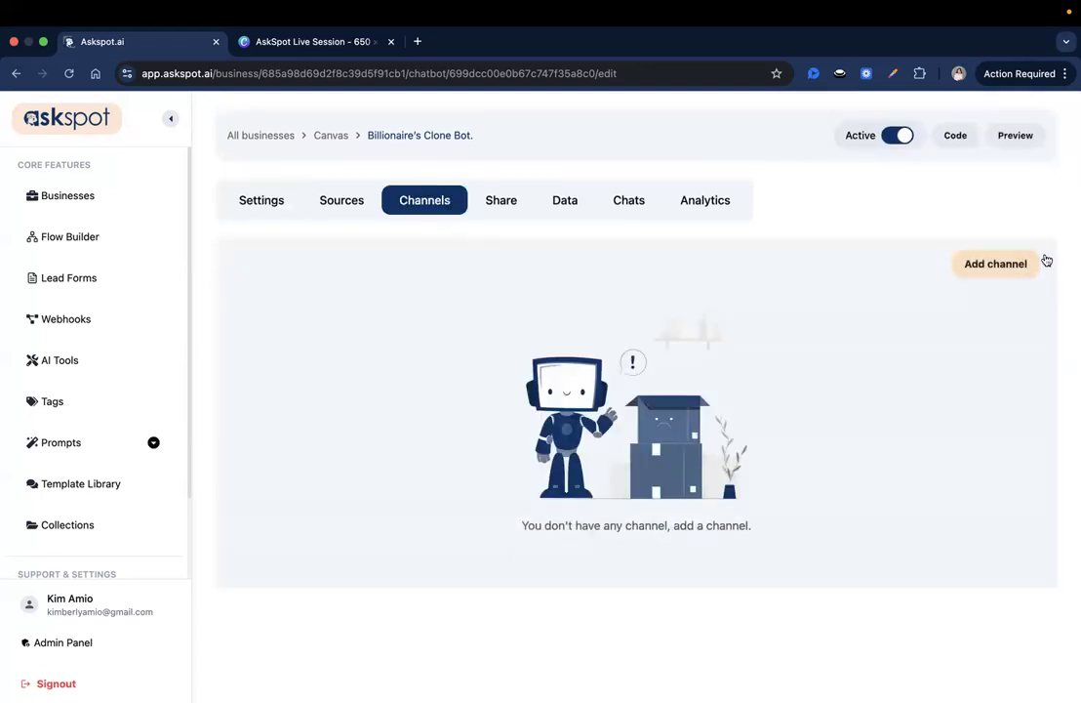
pyautogui.click(1010, 263)
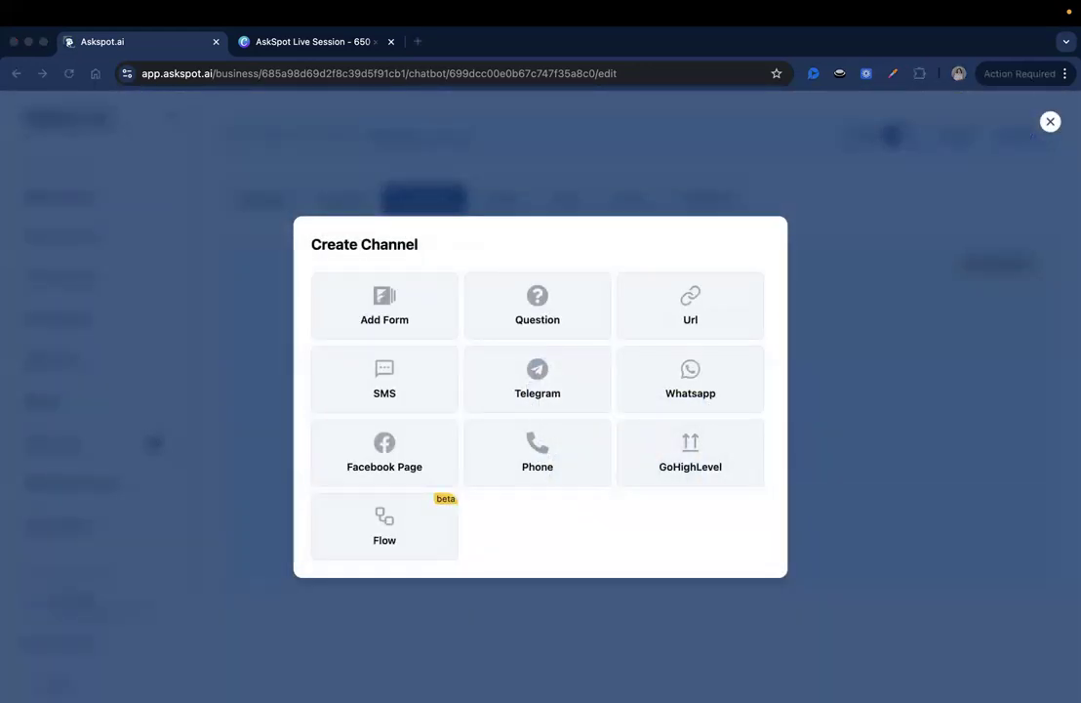
pyautogui.click(1050, 121)
# Open the live preview of the Billionaire’s Clone Bot canvas
pyautogui.click(1015, 134)
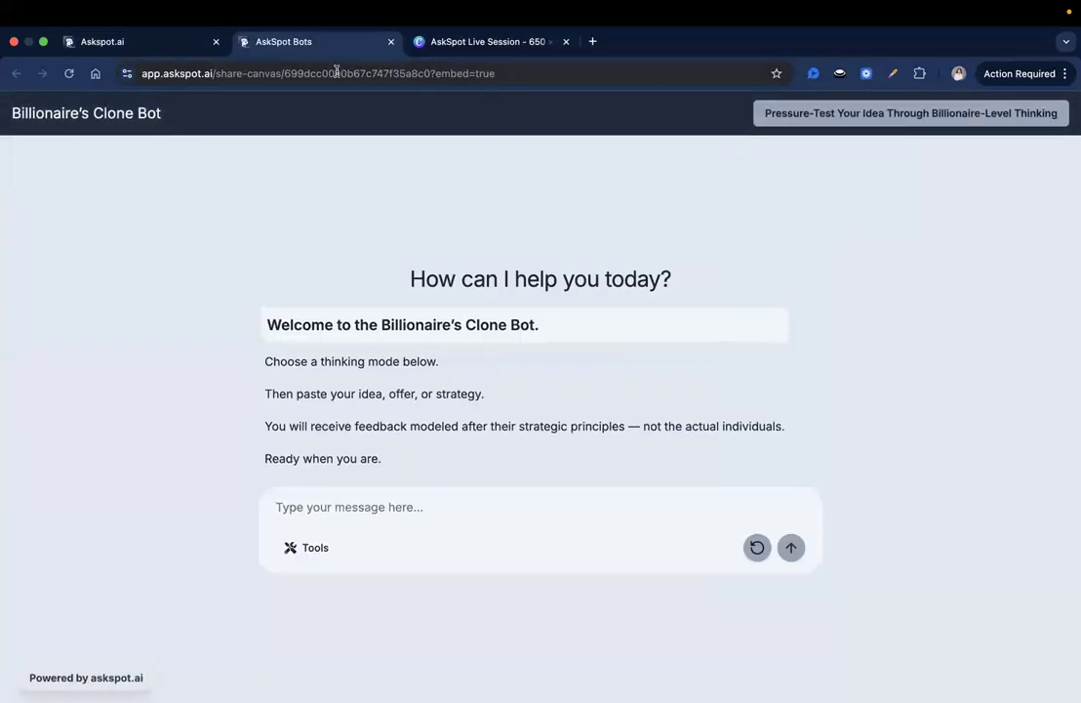
# Check the live preview's web address and header call-to-action link, and return to the canvas settings
pyautogui.doubleClick(337, 75)
pyautogui.click(328, 182)
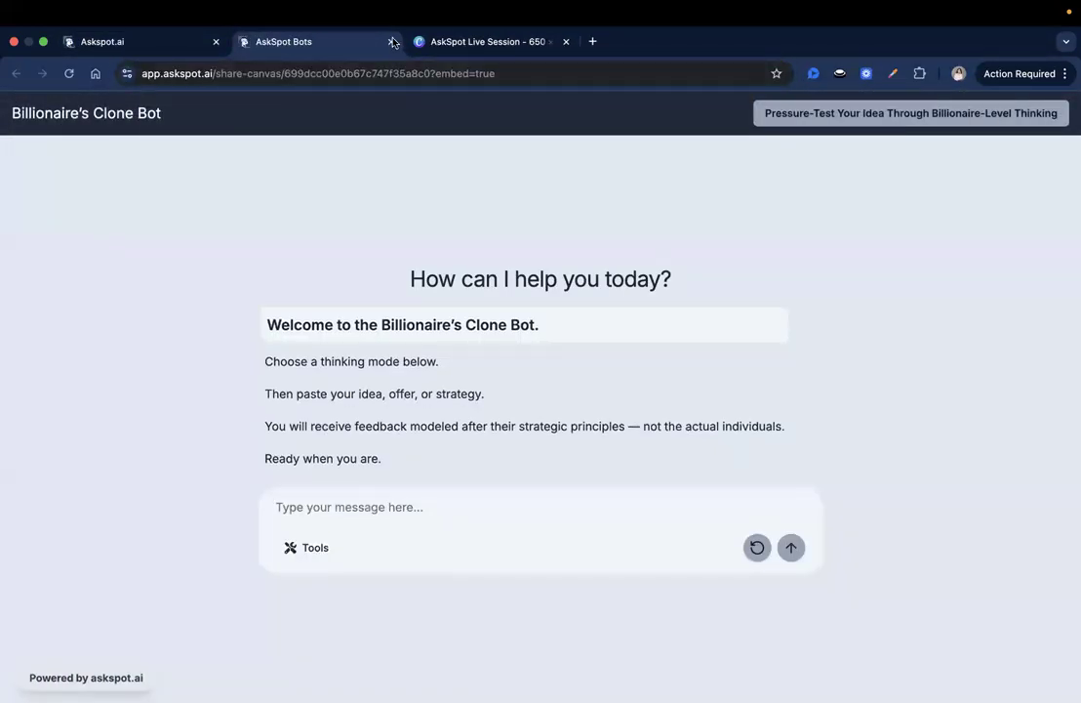
pyautogui.click(392, 42)
pyautogui.click(261, 201)
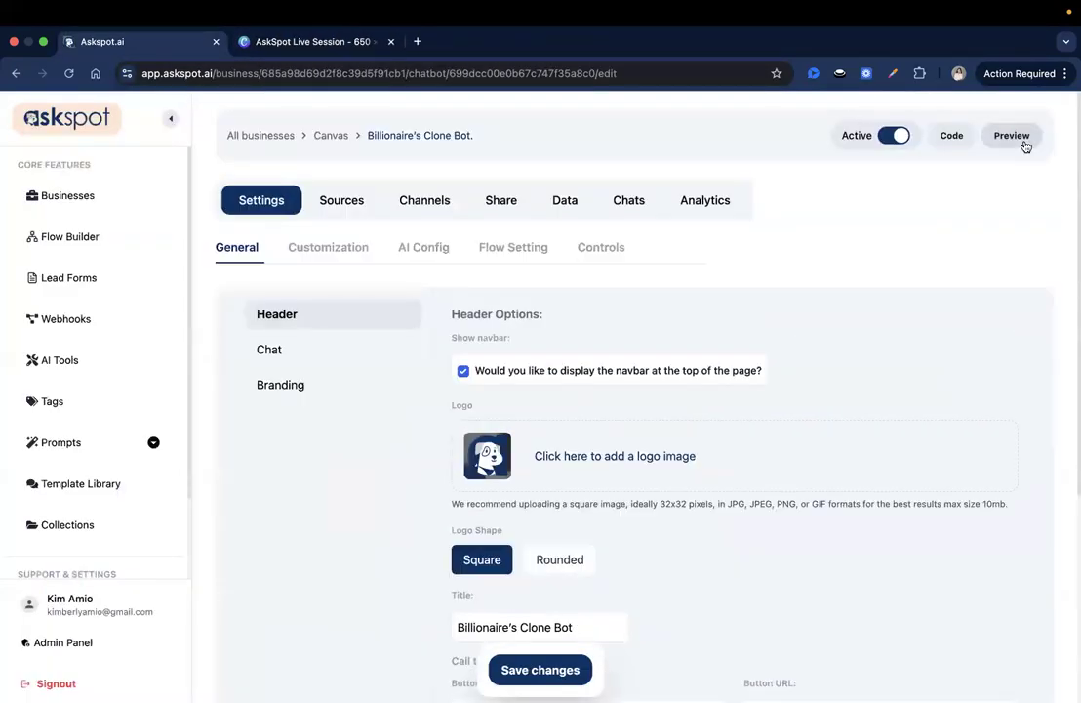
pyautogui.click(1012, 136)
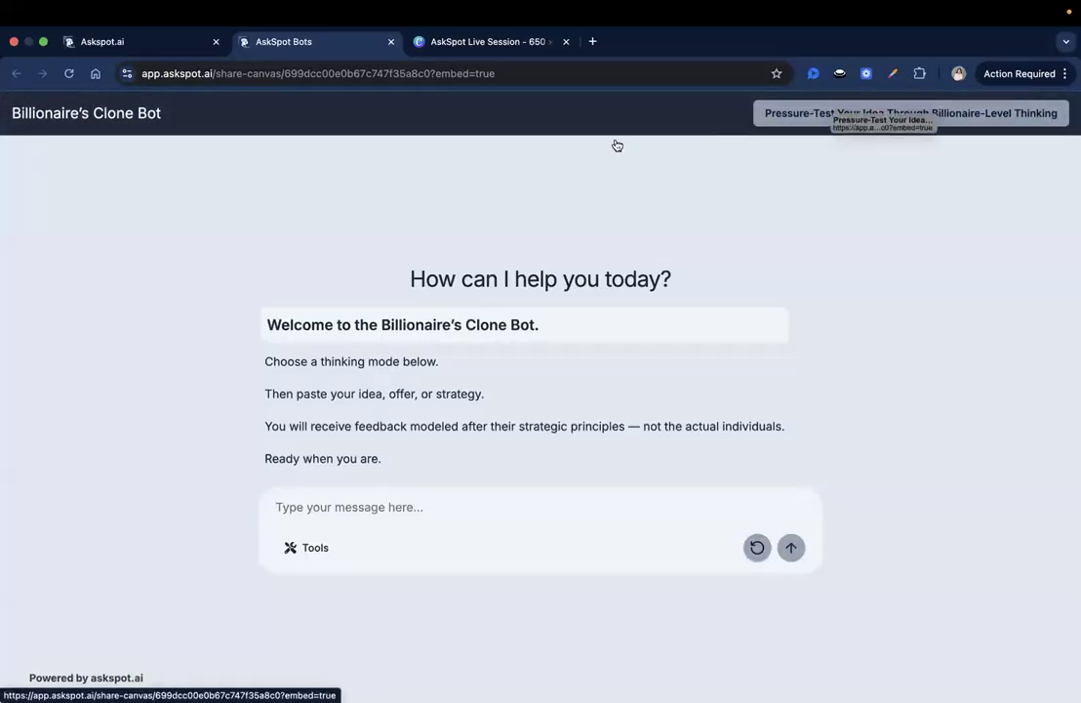
pyautogui.click(177, 47)
pyautogui.click(392, 42)
# Review the call-to-action button text and button URL in the canvas's header options
pyautogui.scroll(-3, 579, 413)
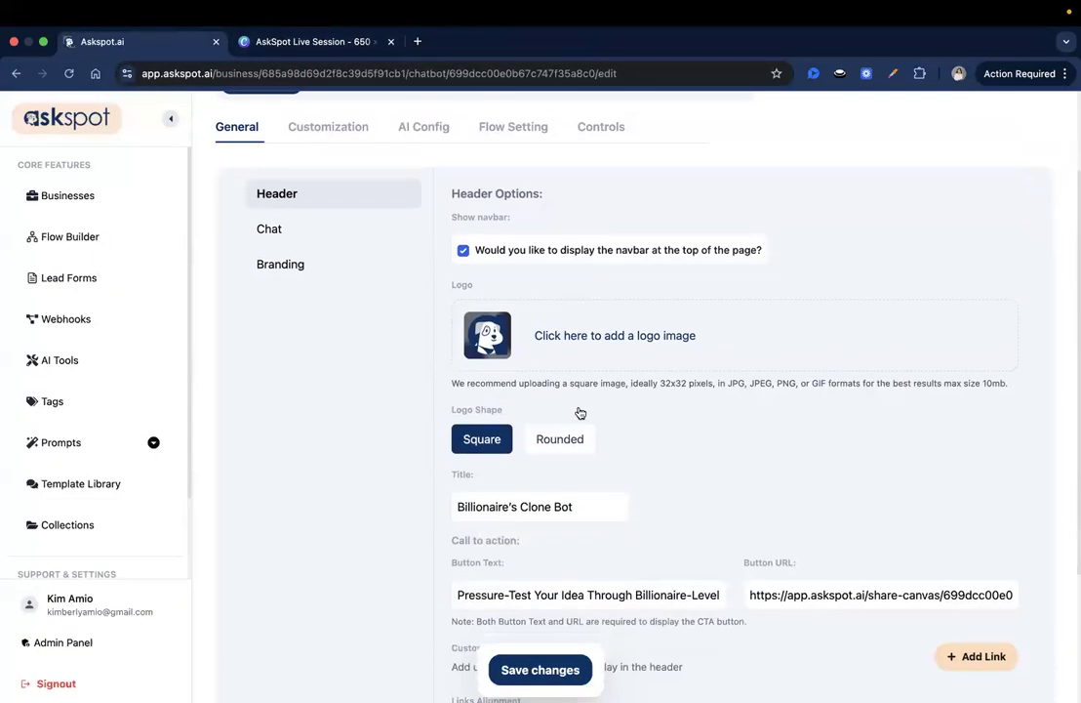
pyautogui.scroll(-1, 580, 413)
pyautogui.scroll(-1, 516, 522)
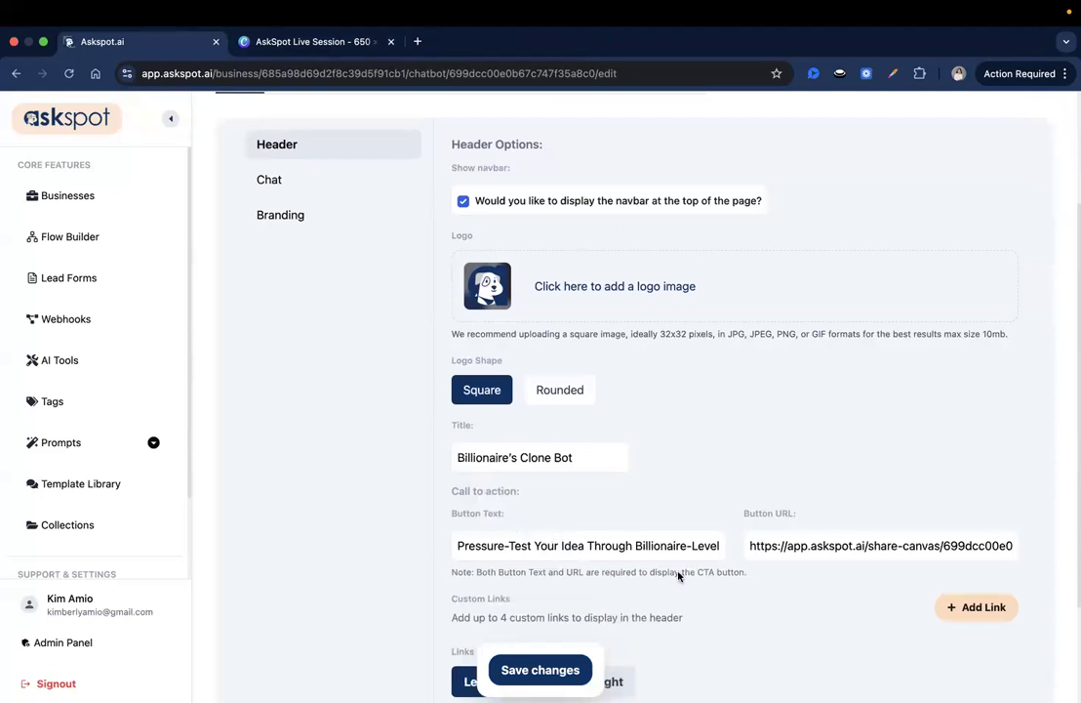
pyautogui.click(624, 532)
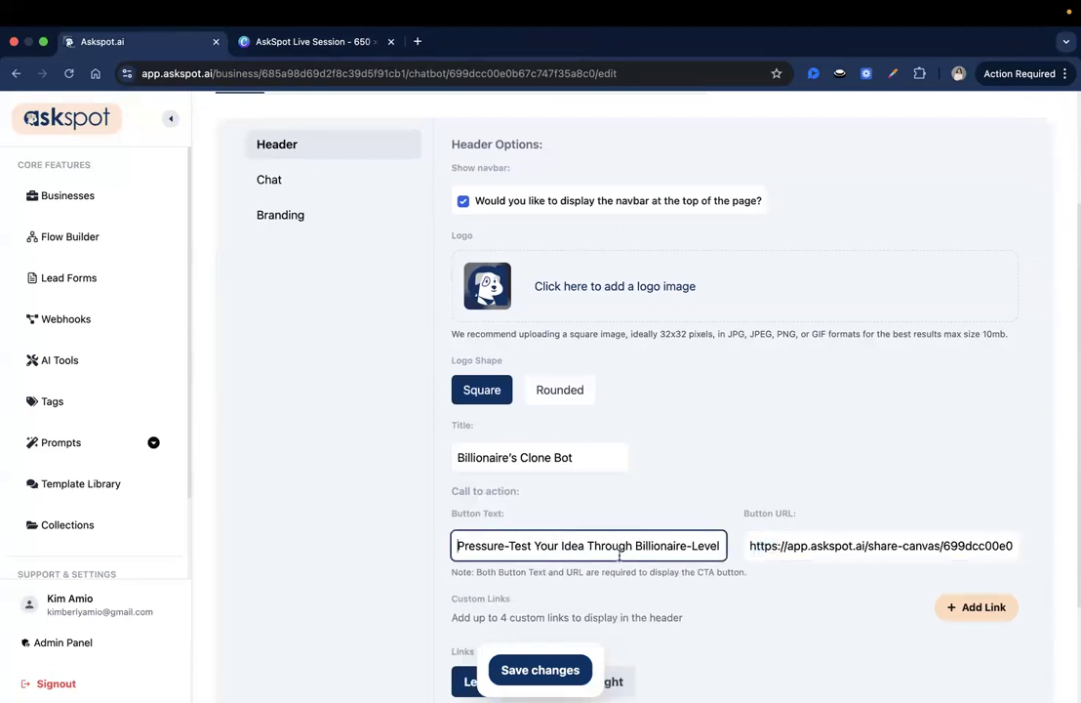
pyautogui.tripleClick(620, 554)
pyautogui.click(826, 460)
pyautogui.click(837, 543)
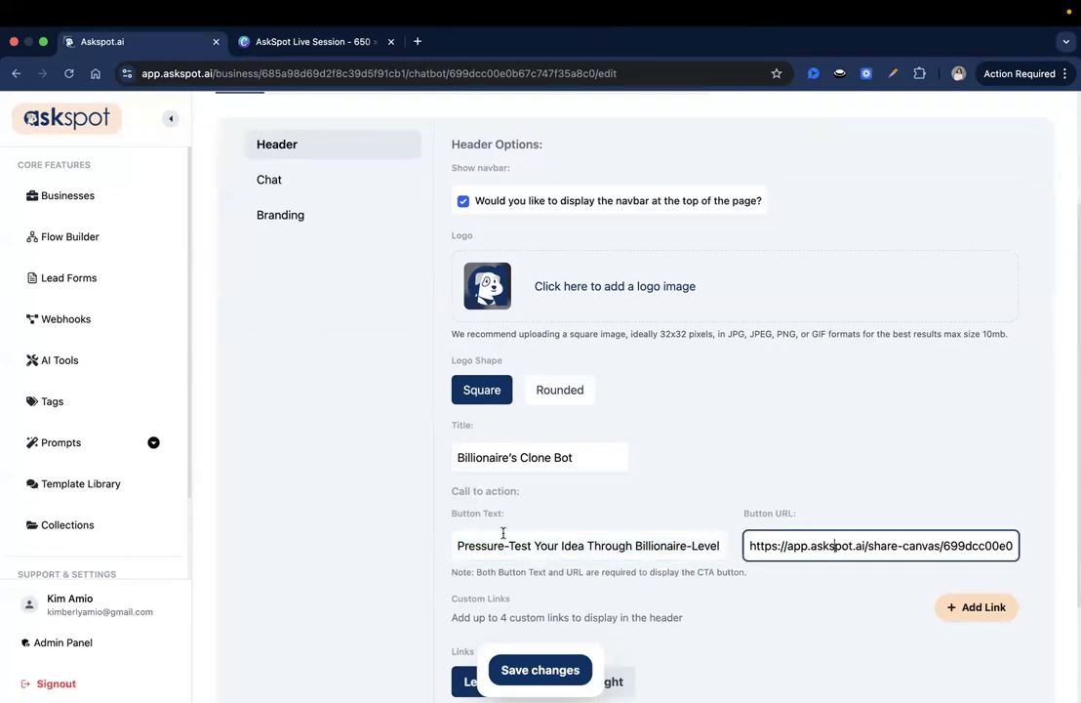
pyautogui.scroll(1, 569, 480)
pyautogui.scroll(3, 571, 479)
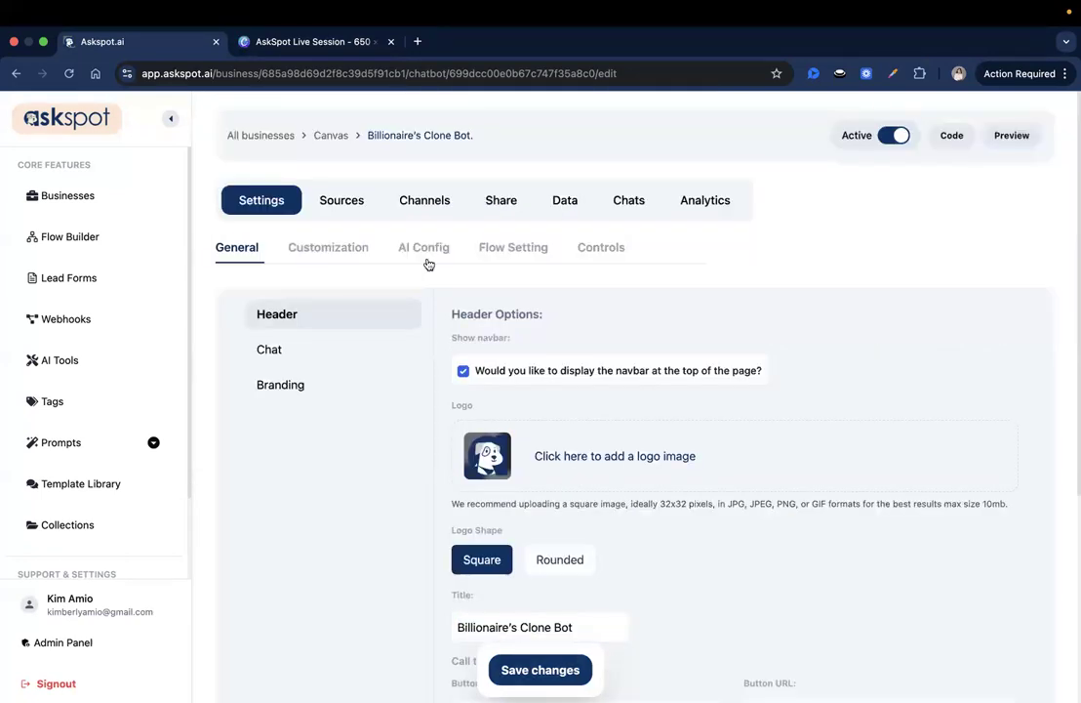
# Create a Question channel titled "🔵 Zuckerberg Mode — Product growth & network effects" with its status switched off
pyautogui.click(428, 205)
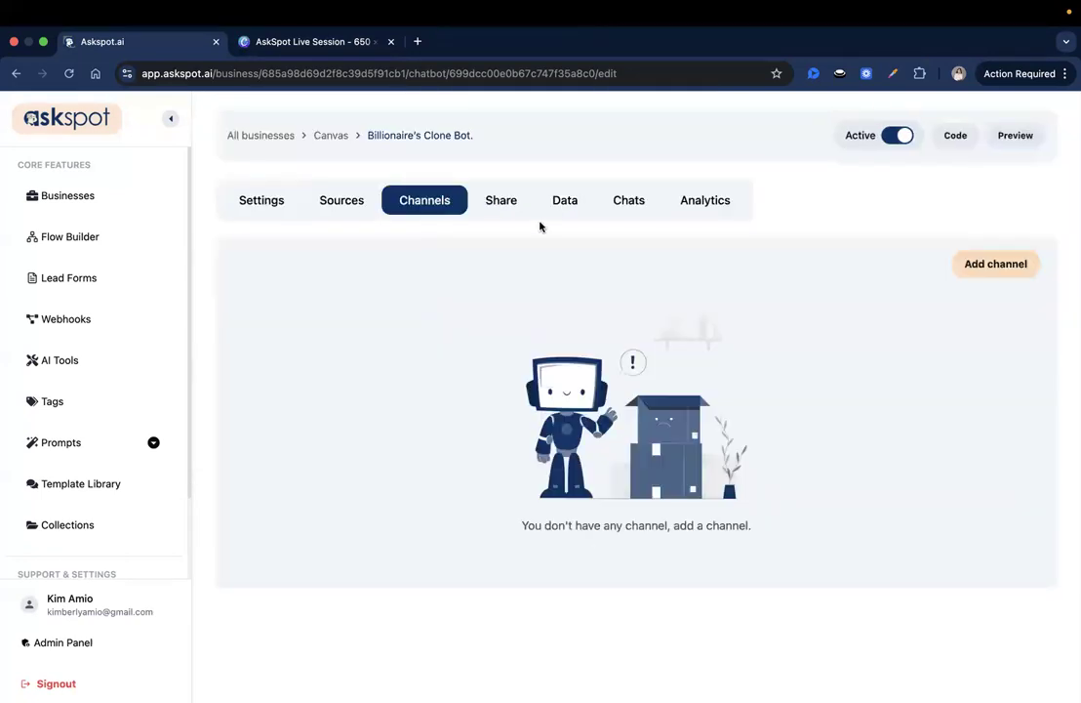
pyautogui.click(1027, 262)
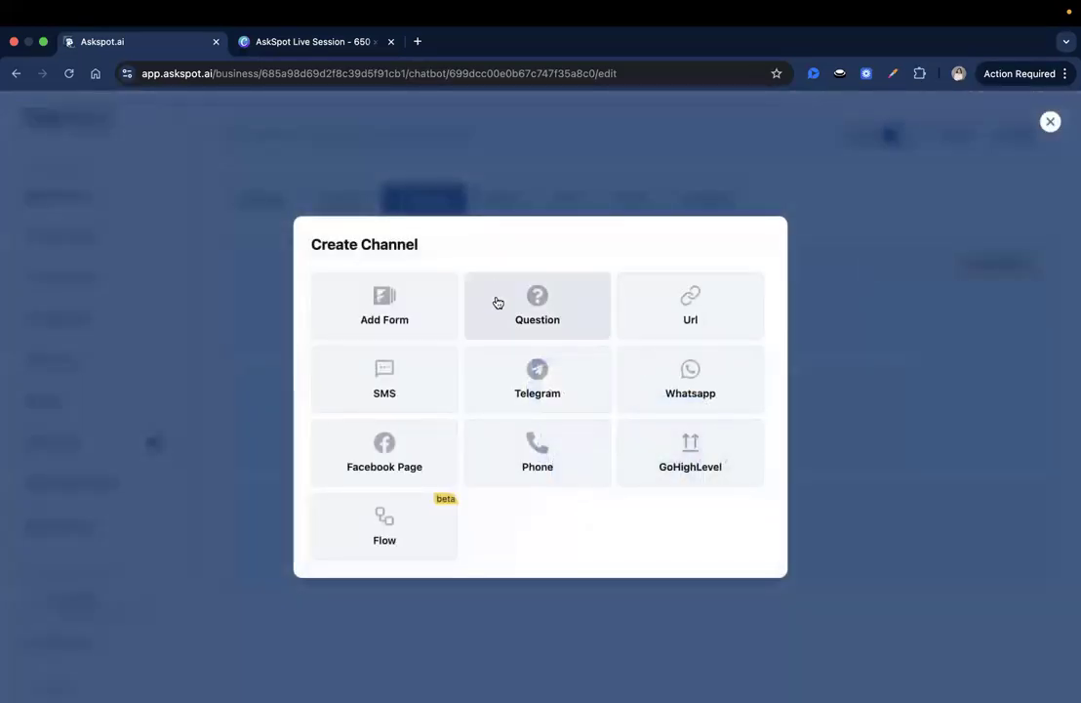
pyautogui.click(496, 304)
pyautogui.click(469, 240)
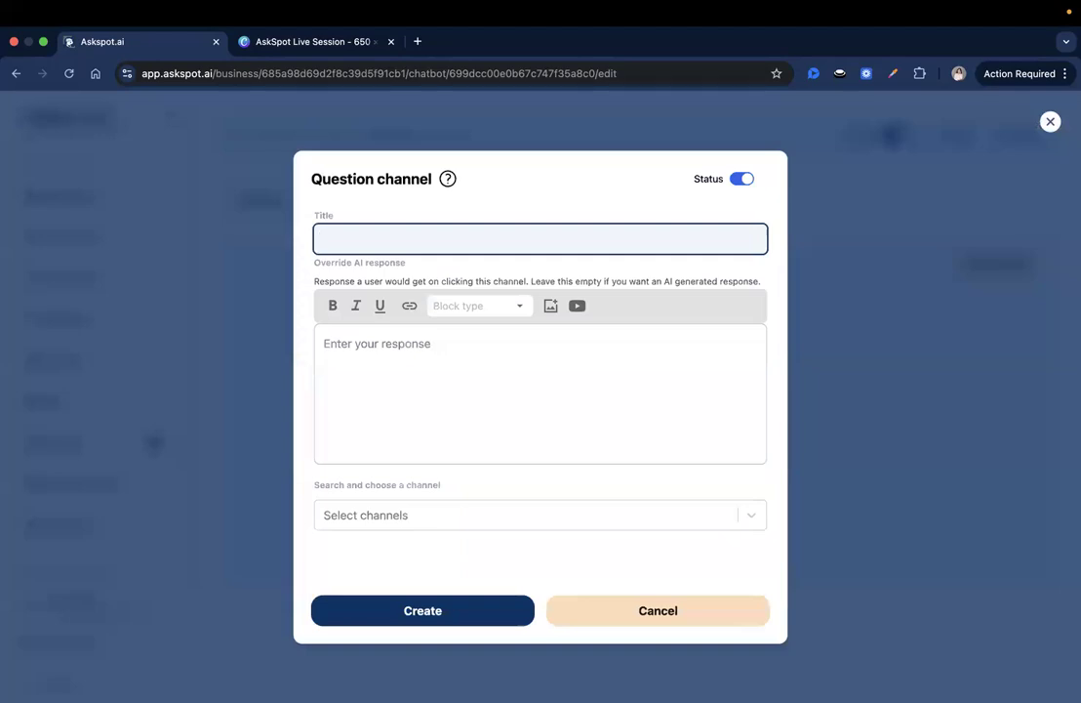
pyautogui.press('super+Tab')
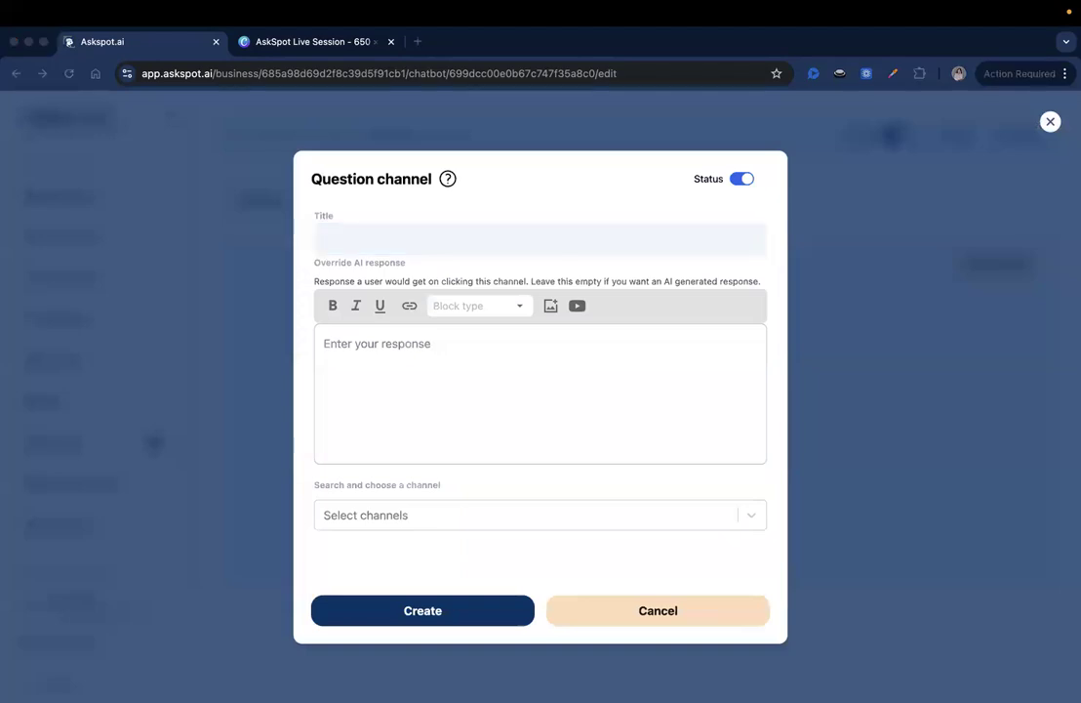
pyautogui.click(371, 235)
pyautogui.rightClick(376, 235)
pyautogui.click(472, 243)
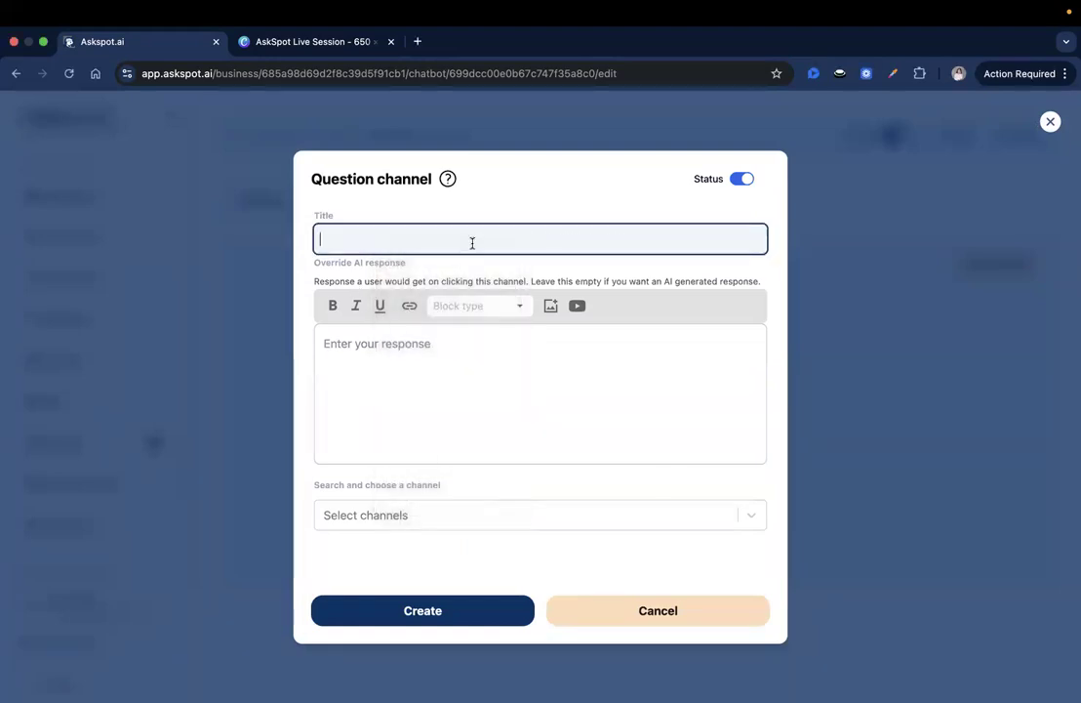
pyautogui.write('🔵 Zuckerberg Mode — Product growth & network effects')
pyautogui.click(583, 239)
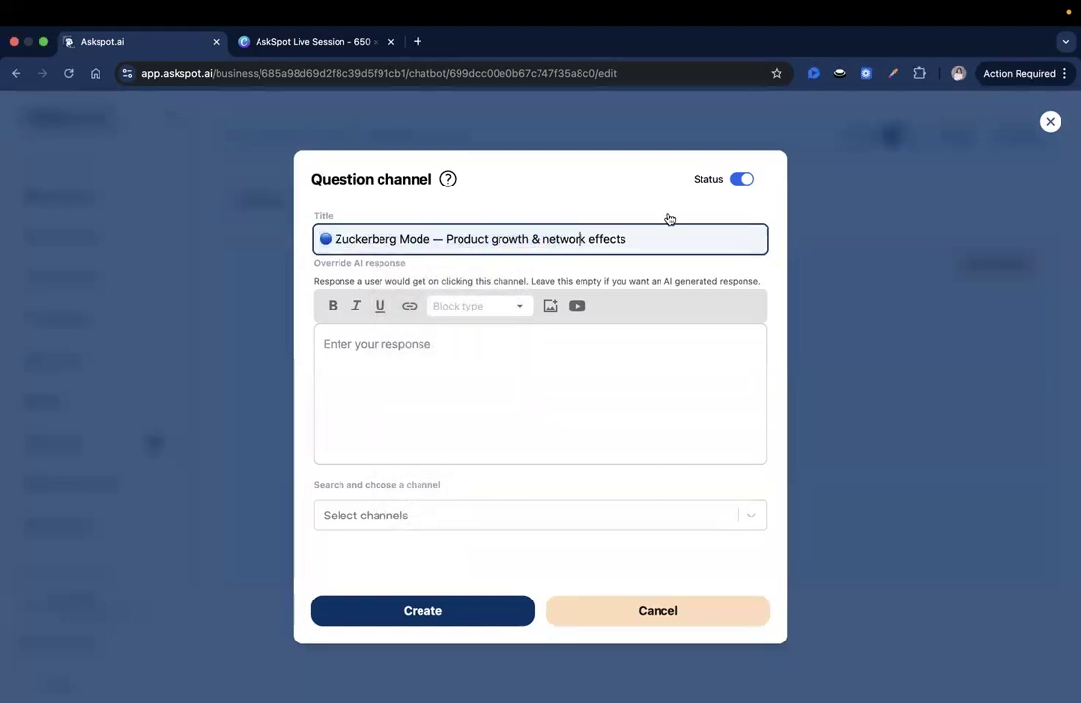
pyautogui.click(742, 179)
pyautogui.click(446, 613)
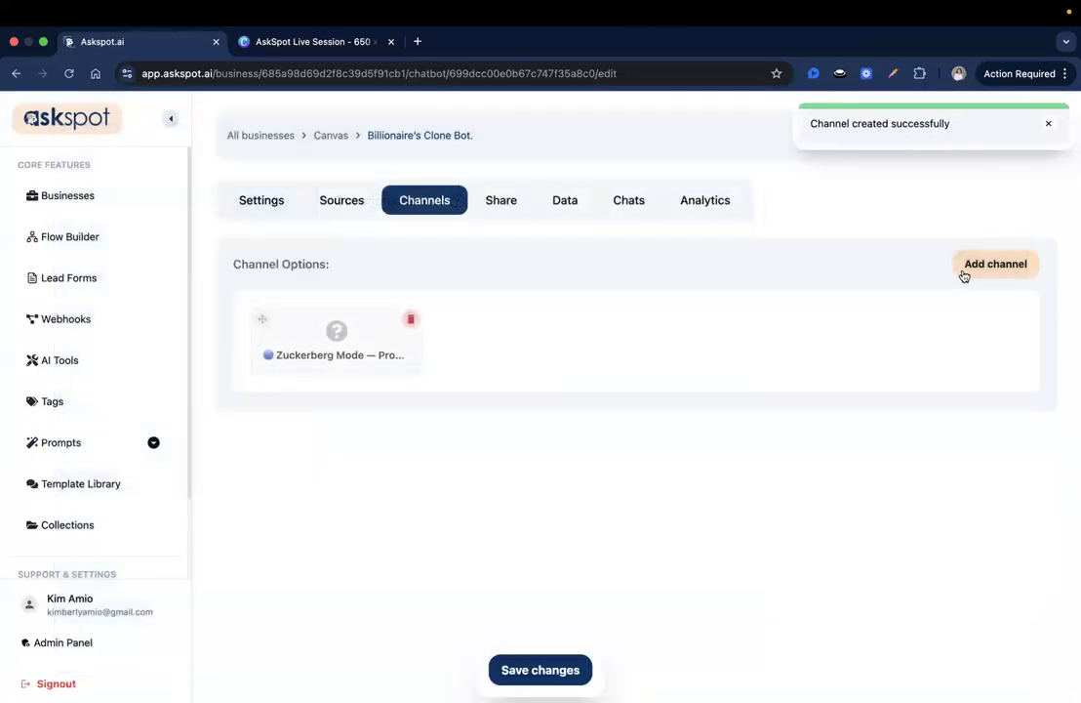
# Create a Question channel titled "🔴 Musk Mode — First-principles engineering breakdown" with its status switched off
pyautogui.click(966, 271)
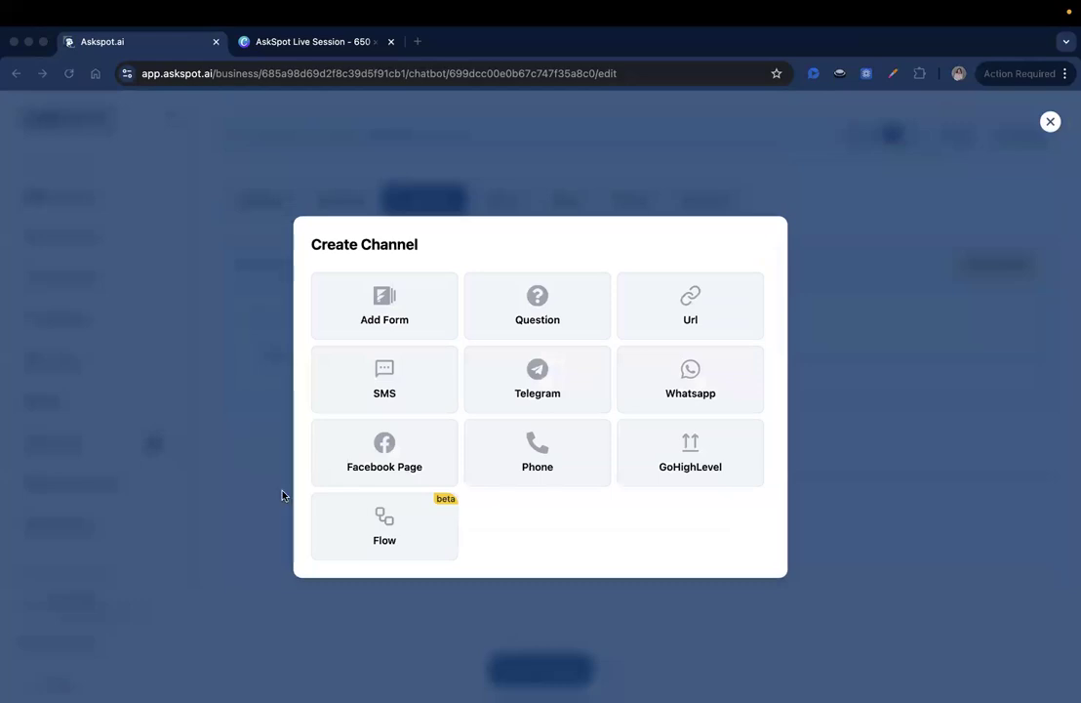
pyautogui.click(538, 323)
pyautogui.rightClick(410, 234)
pyautogui.click(744, 163)
pyautogui.write('🔴 Musk Mode — First-principles engineering breakdown')
pyautogui.click(741, 179)
pyautogui.click(451, 238)
pyautogui.press('super+shift+Right')
pyautogui.doubleClick(450, 238)
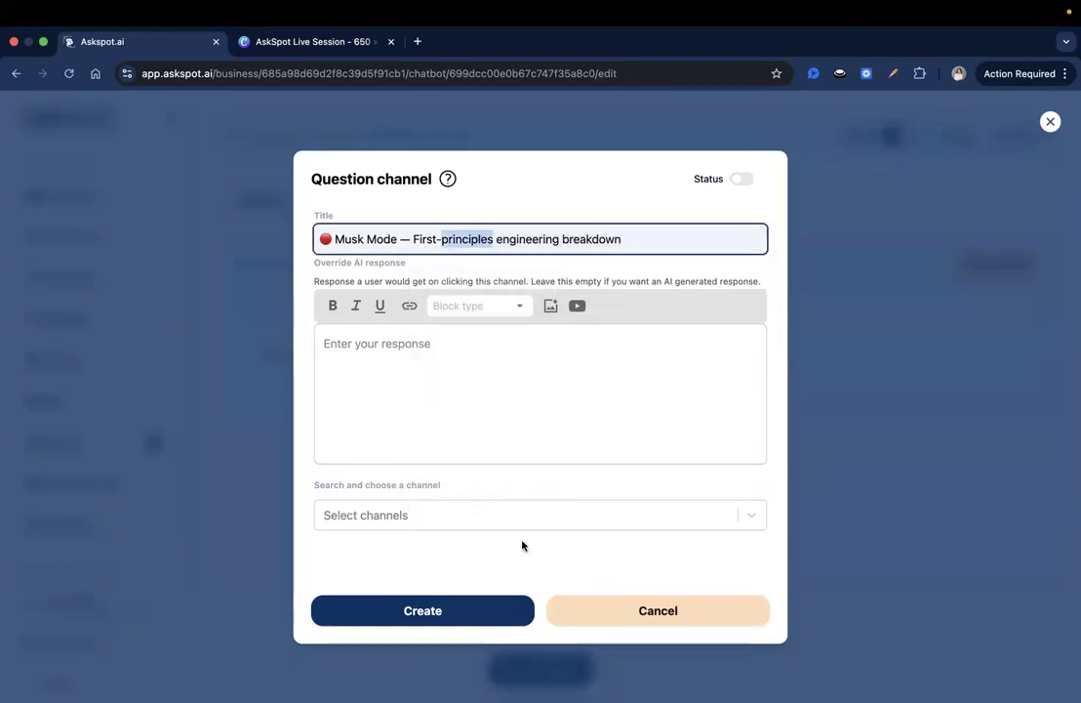
pyautogui.click(480, 602)
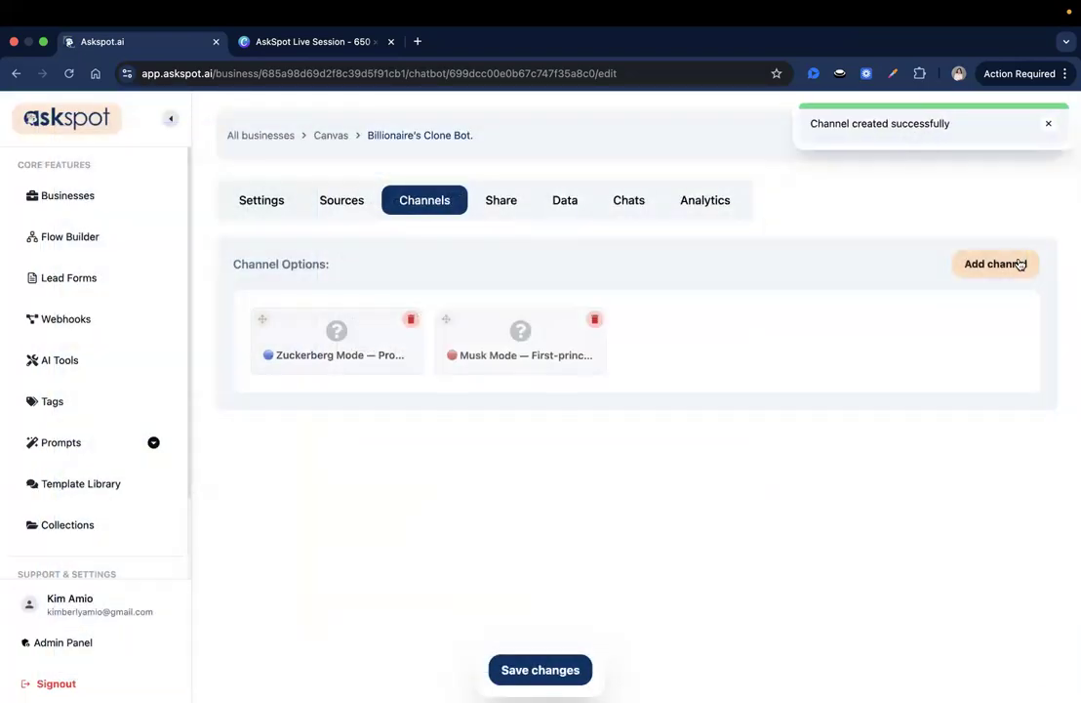
# Create a Question channel titled "🟢 Bezos Mode — Long-term customer obsession & flywheel logic" with its status off, and save the channel changes
pyautogui.click(1015, 266)
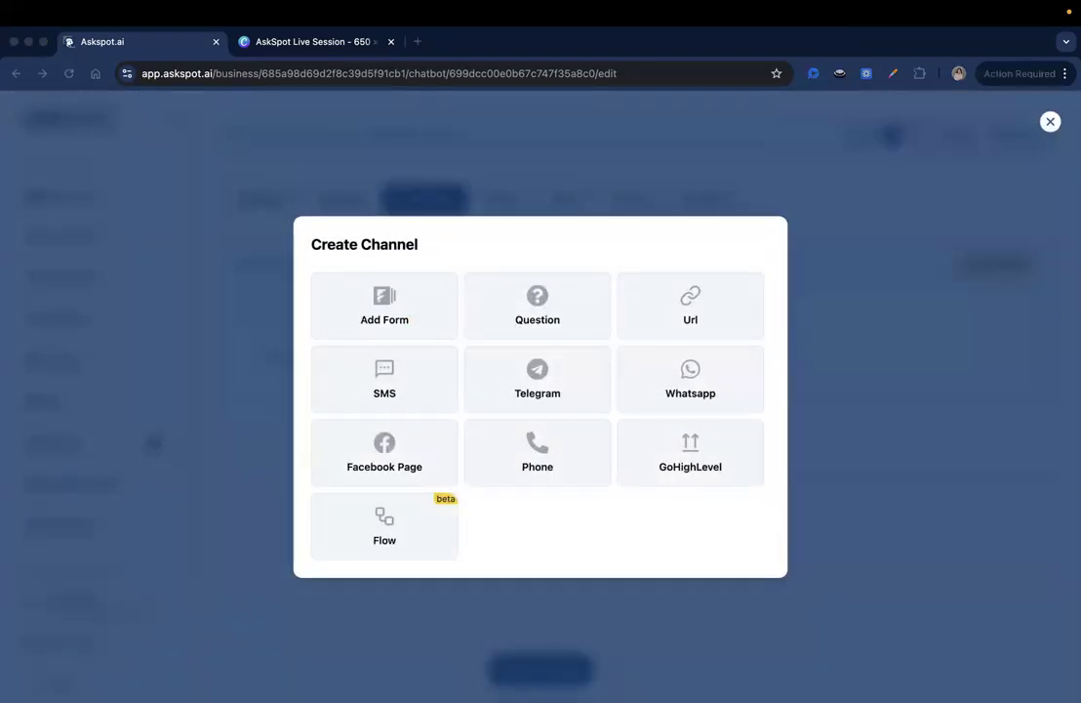
pyautogui.click(482, 324)
pyautogui.rightClick(444, 245)
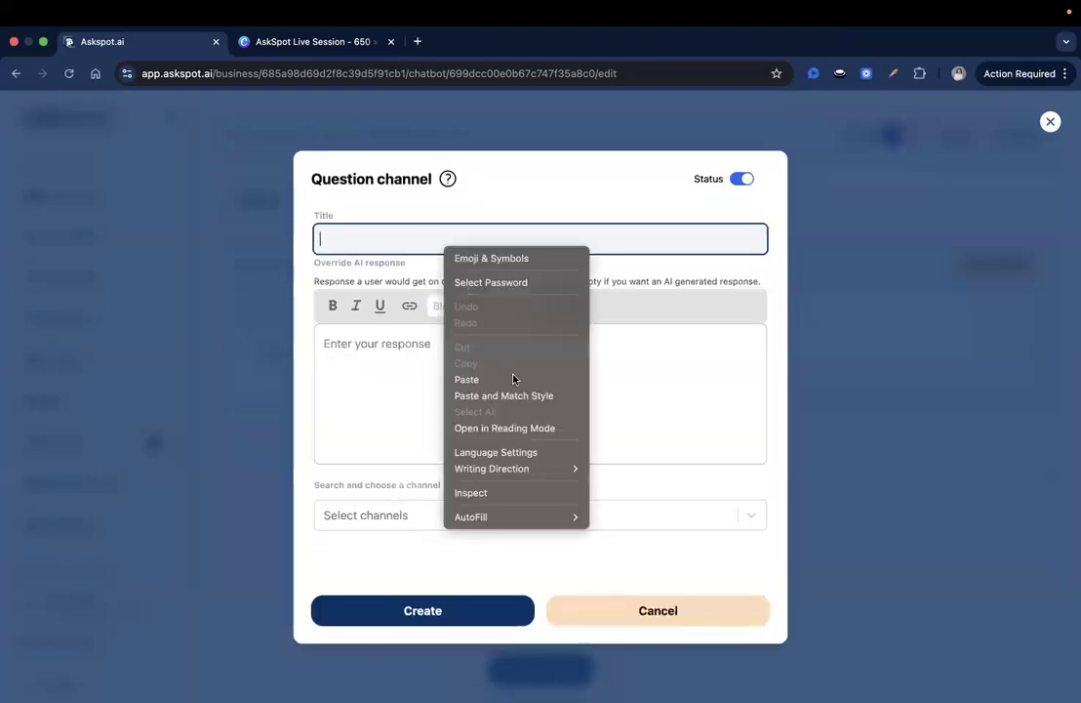
pyautogui.click(513, 379)
pyautogui.moveTo(424, 239); pyautogui.dragTo(573, 237)
pyautogui.click(572, 238)
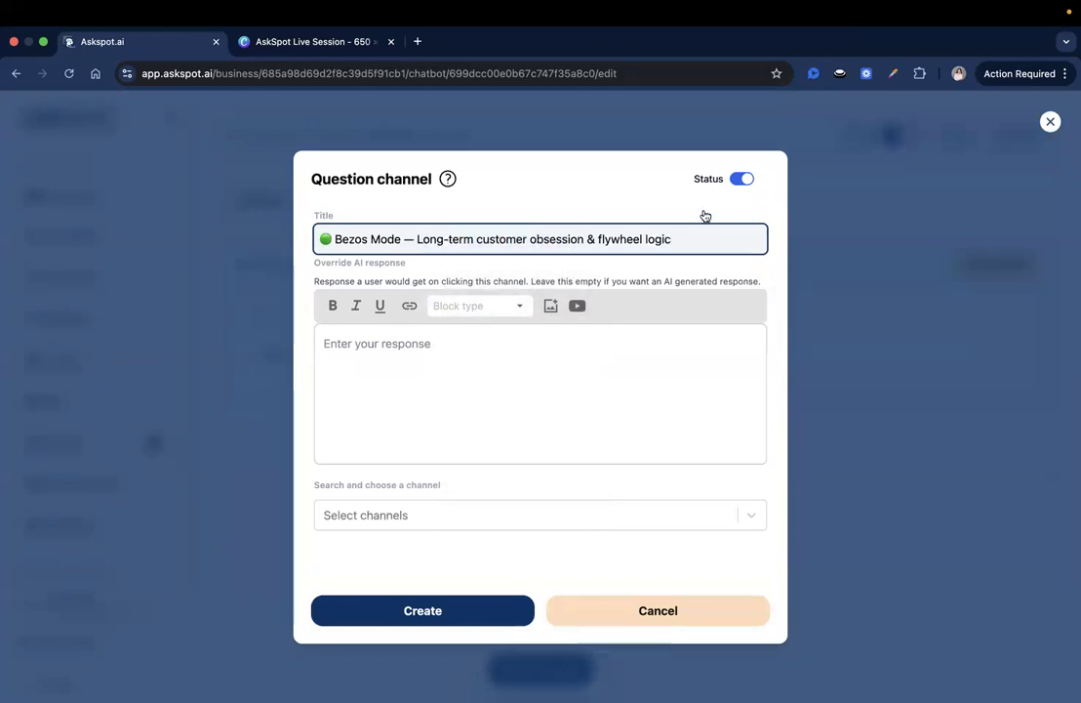
pyautogui.click(741, 178)
pyautogui.click(459, 610)
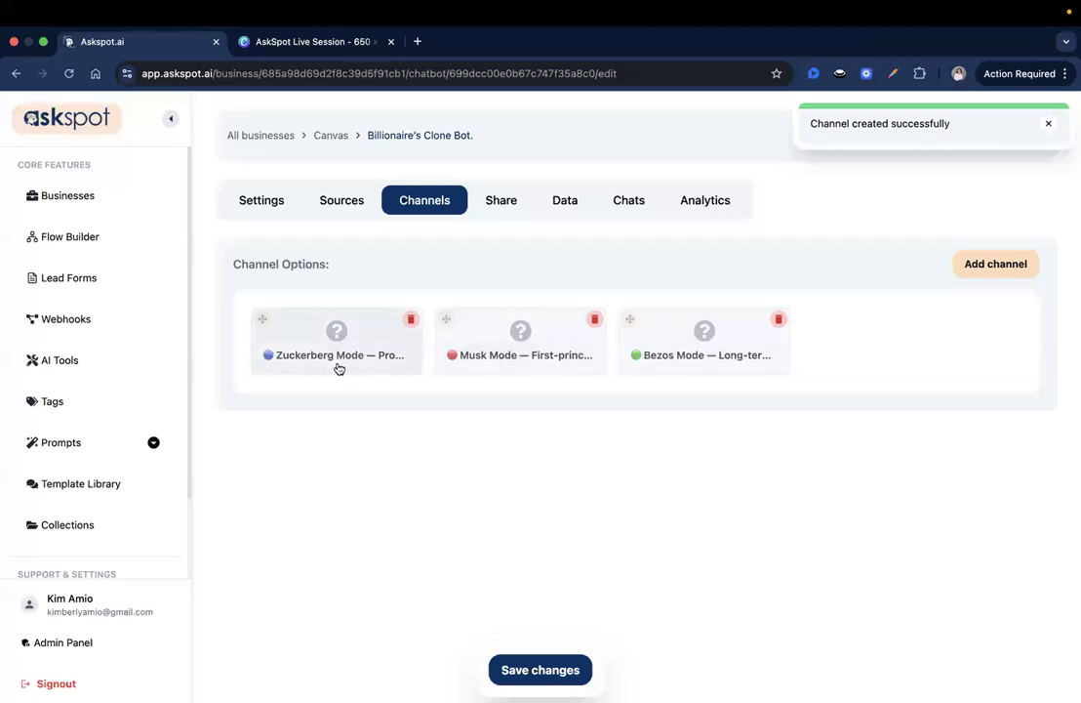
pyautogui.click(543, 668)
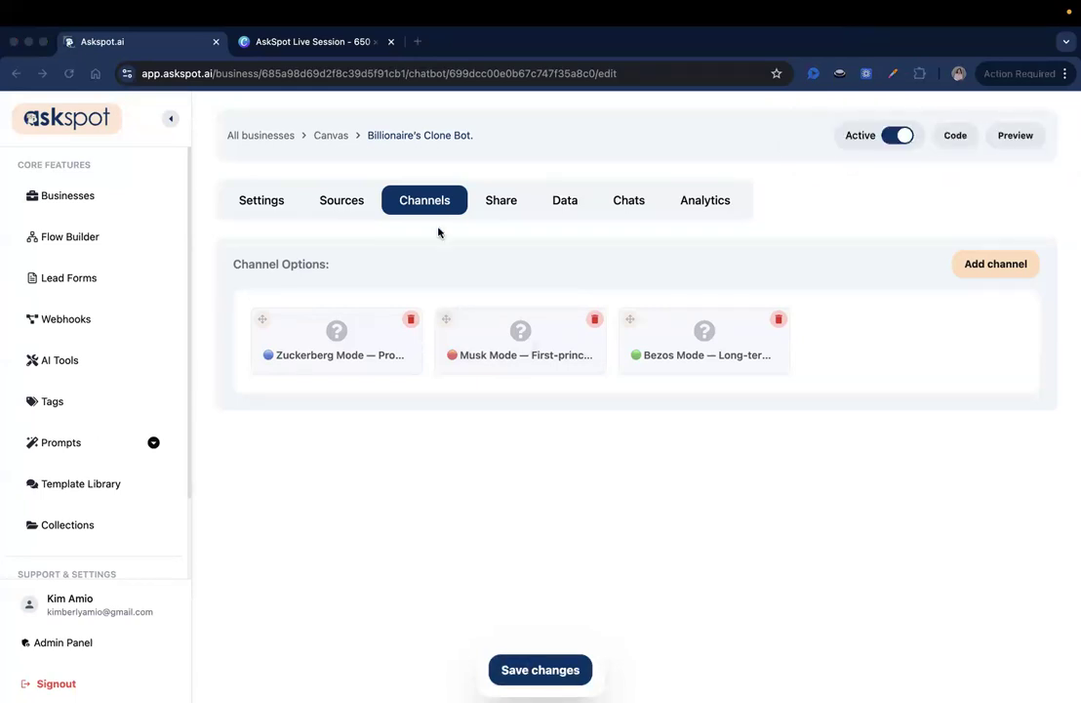
# Attach the Zuckerberg Mode, Musk Mode and Bezos Mode channels to the initial message in the chat settings
pyautogui.click(260, 203)
pyautogui.click(318, 326)
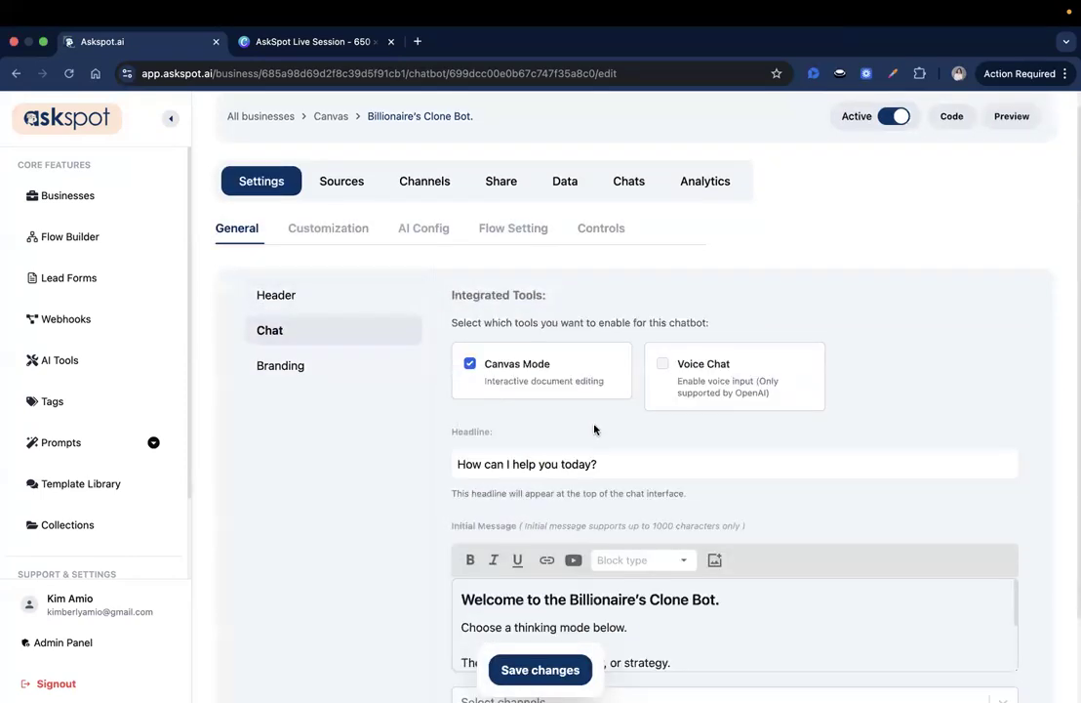
pyautogui.scroll(-2, 513, 366)
pyautogui.scroll(-3, 620, 536)
pyautogui.click(611, 603)
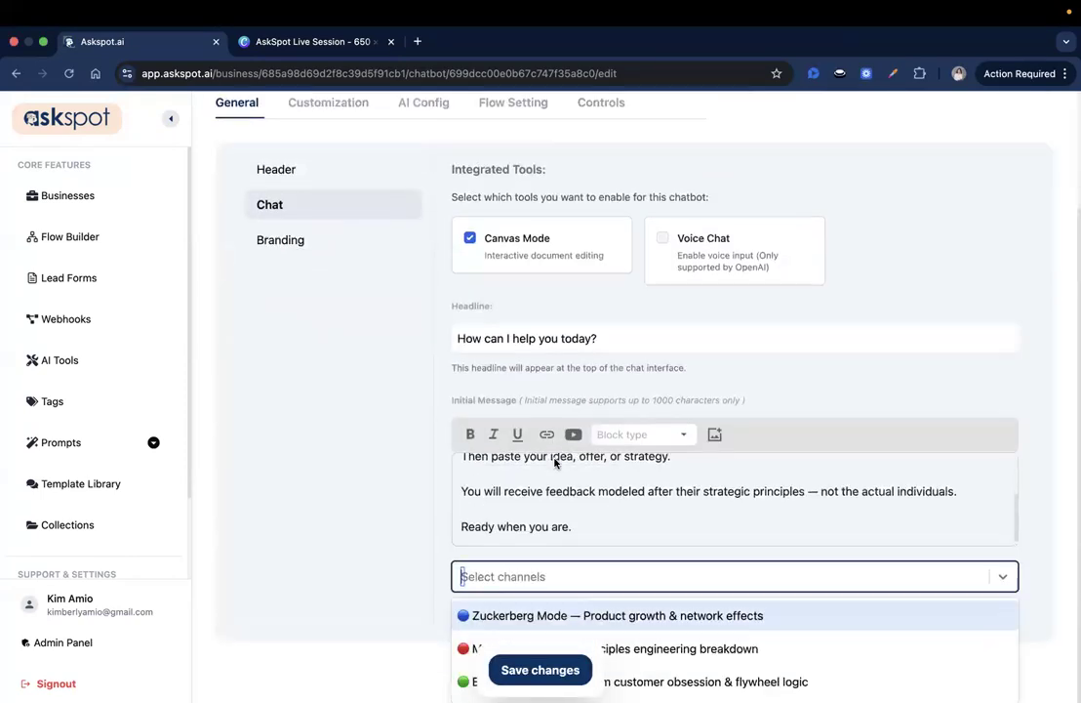
pyautogui.click(598, 613)
pyautogui.scroll(-1, 595, 465)
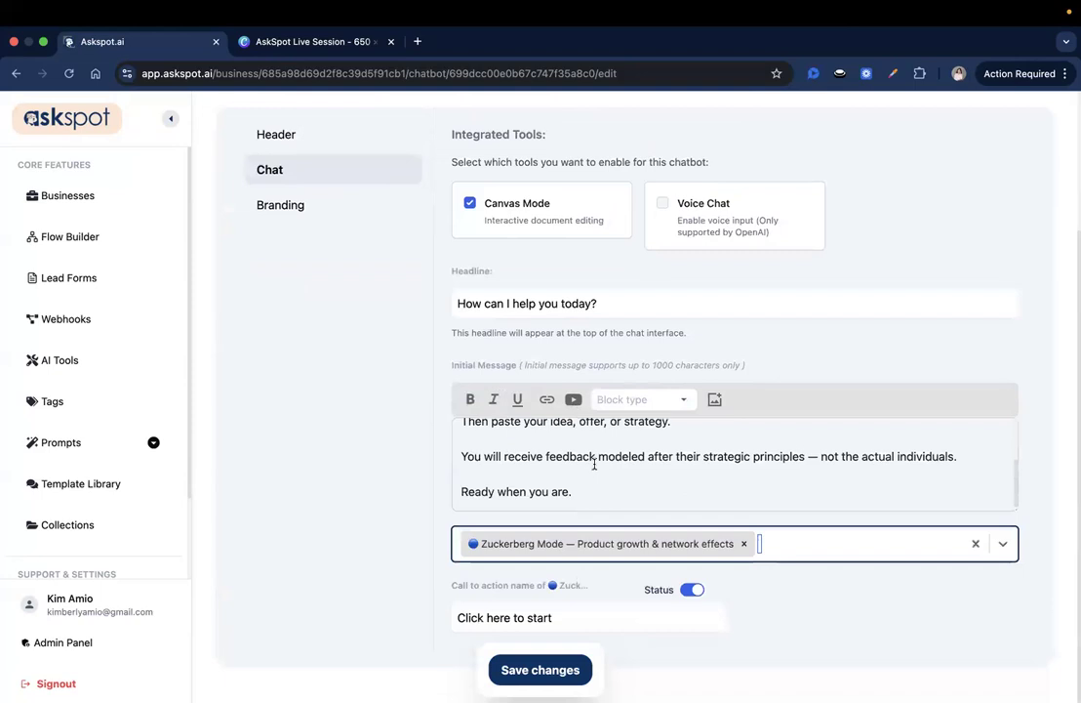
pyautogui.click(842, 546)
pyautogui.click(847, 581)
pyautogui.click(847, 573)
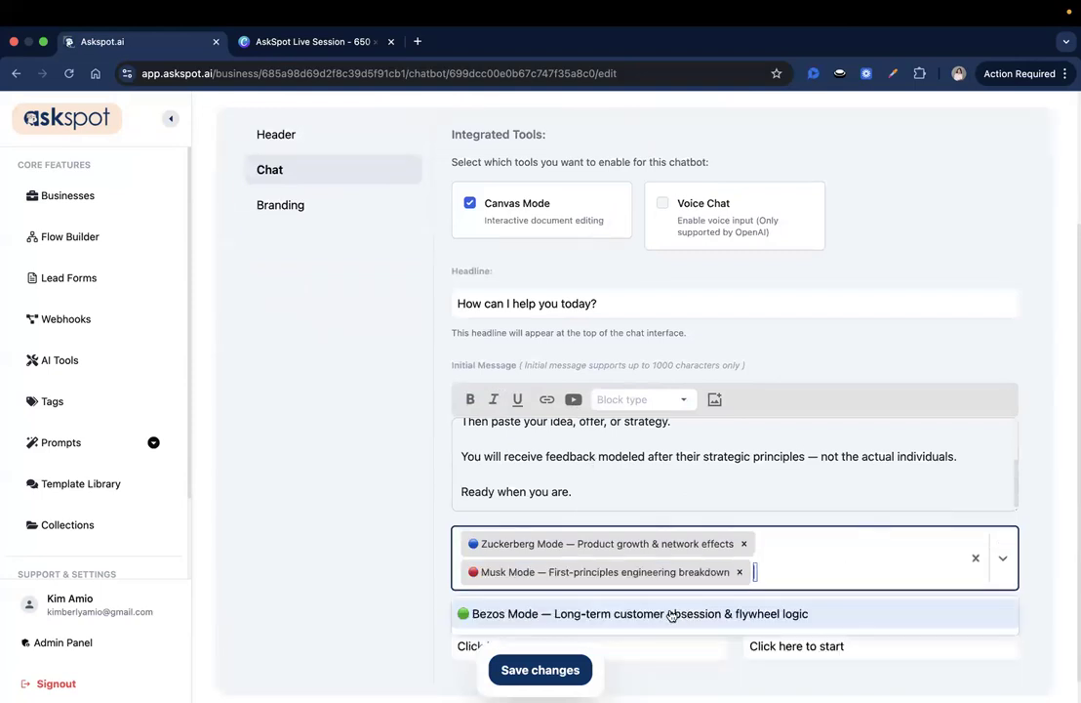
pyautogui.click(671, 613)
pyautogui.scroll(-2, 710, 457)
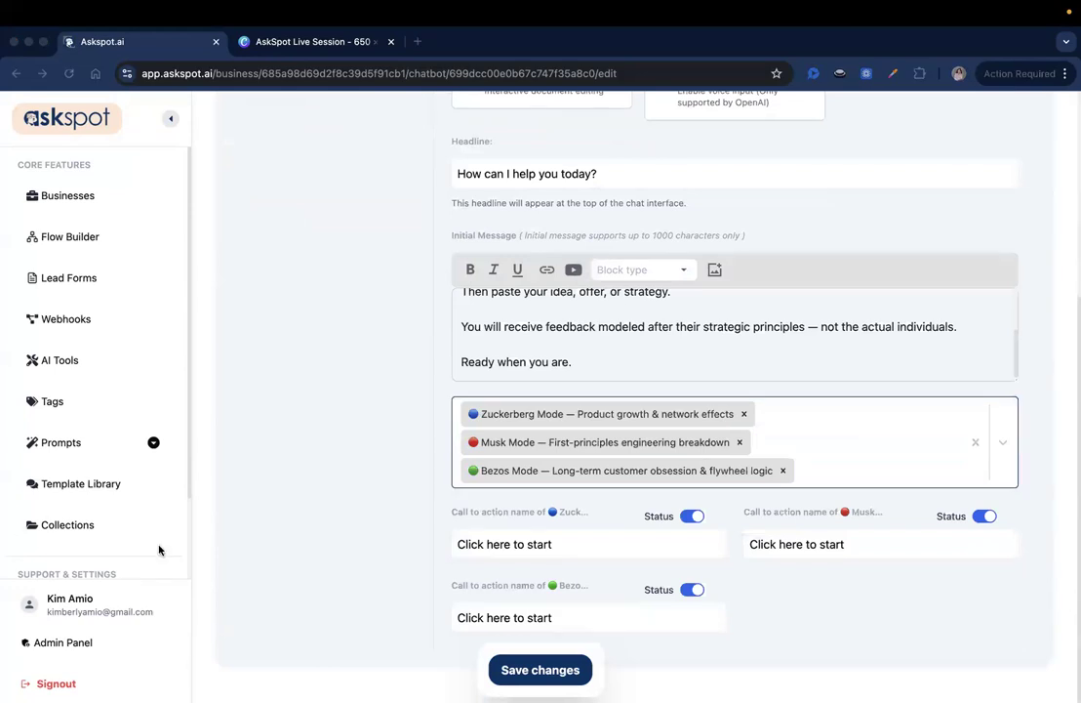
# Name the first two calls to action "🔵 Zuckerberg Mode — Product growth & network effects" and "🔴 Musk Mode — First-principles engineering breakdown"
pyautogui.click(560, 544)
pyautogui.write('Zuckerberg Mode — Product growth & network effects')
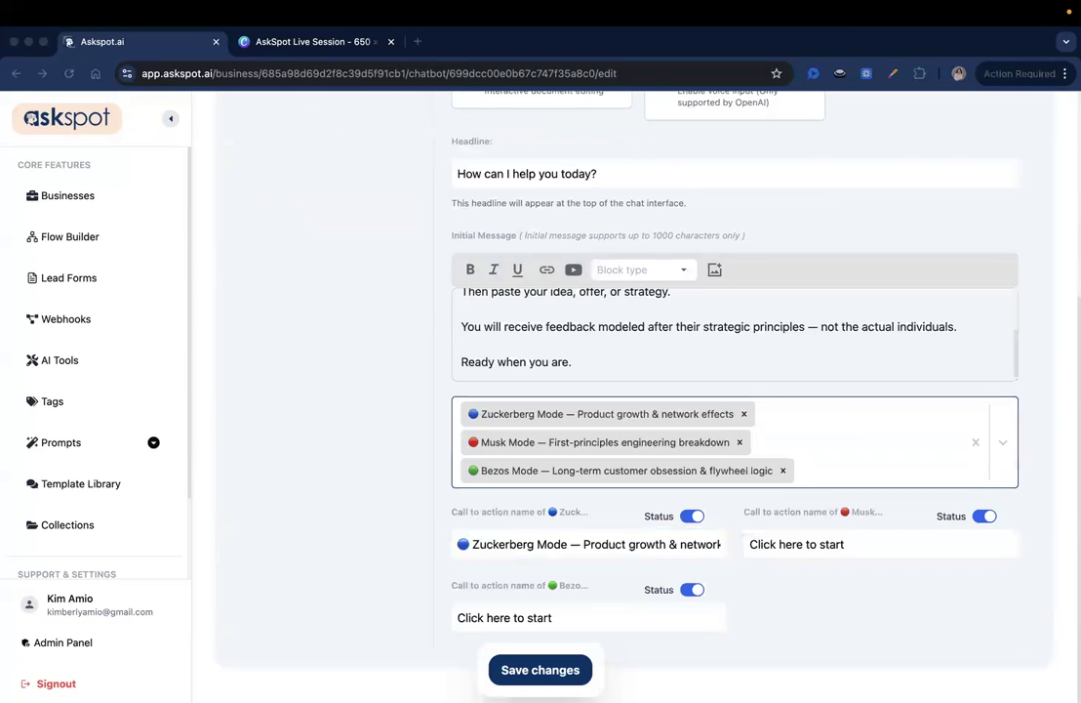
pyautogui.click(828, 544)
pyautogui.write('🔴 Musk Mode — First-principles engineering breakdown')
# Name the Bezos channel's call to action "🟢 Bezos Mode — Long-term customer obsession & flywheel logic"
pyautogui.click(538, 618)
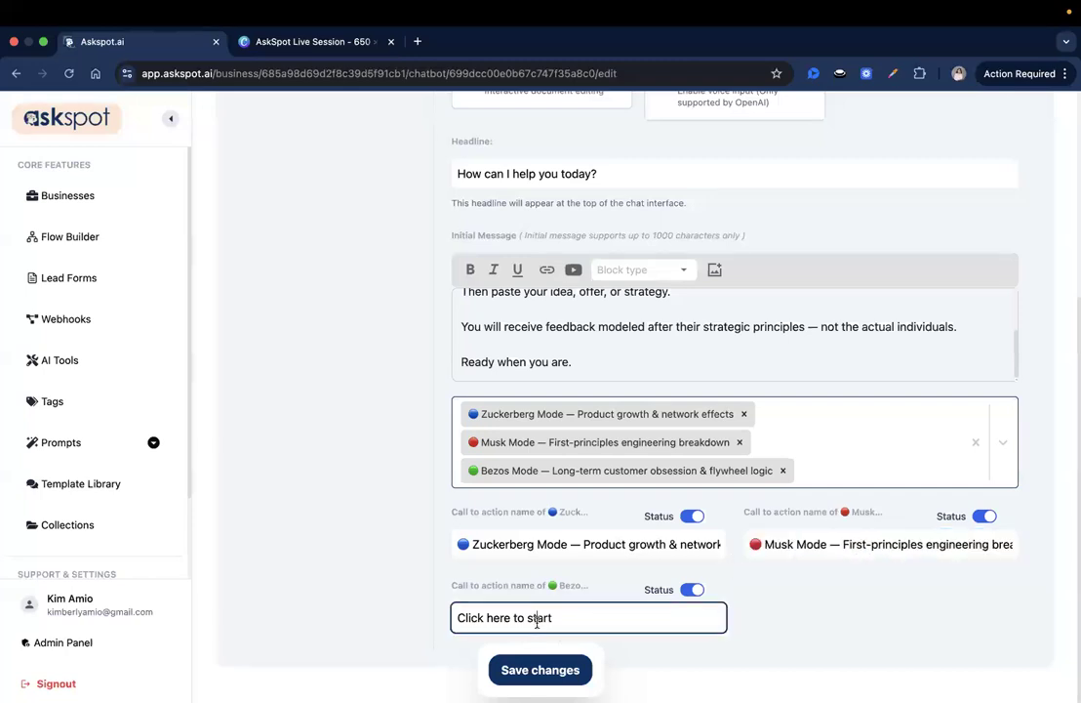
pyautogui.click(608, 474)
pyautogui.click(488, 476)
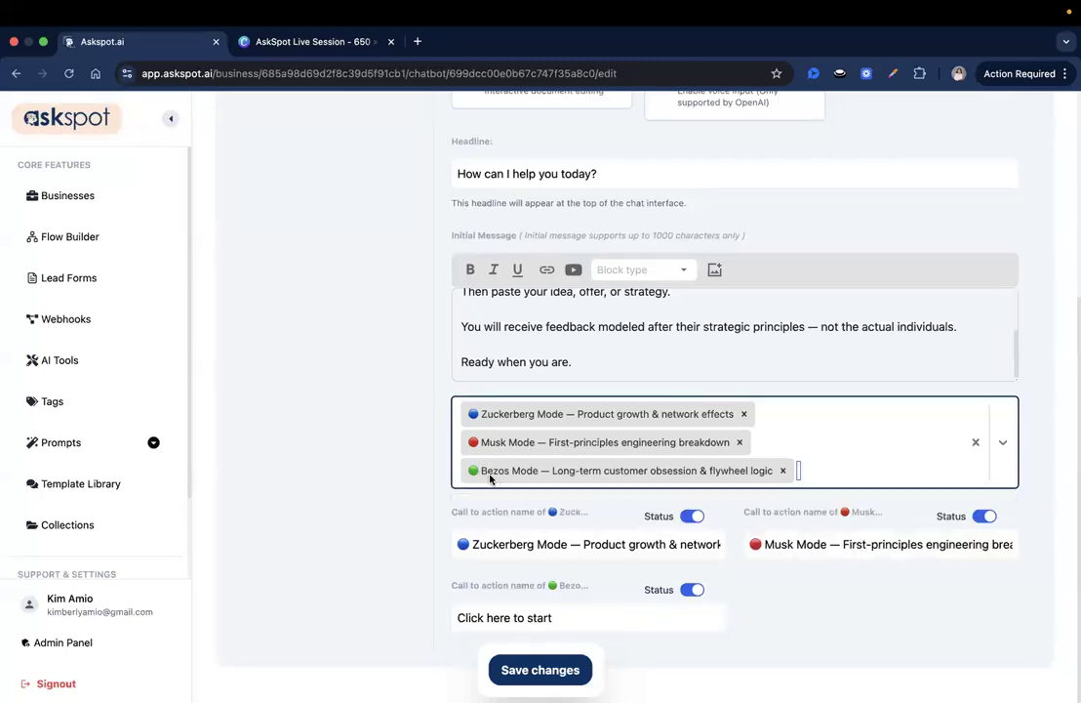
pyautogui.click(489, 477)
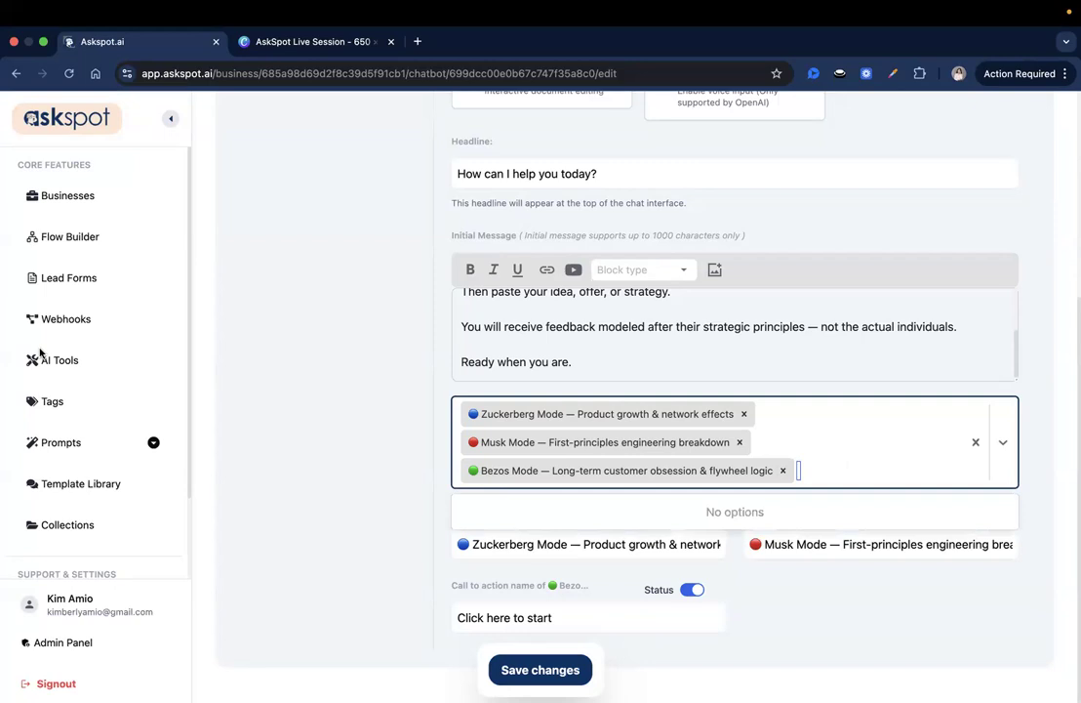
pyautogui.click(0, 351)
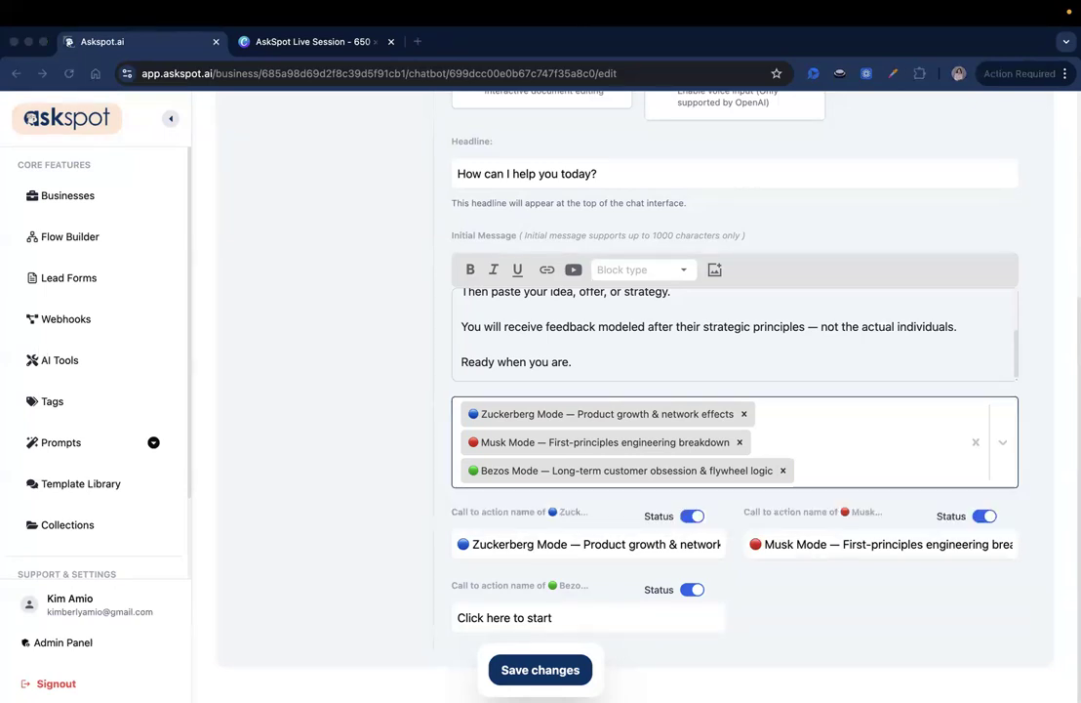
pyautogui.tripleClick(532, 619)
pyautogui.press('super+v')
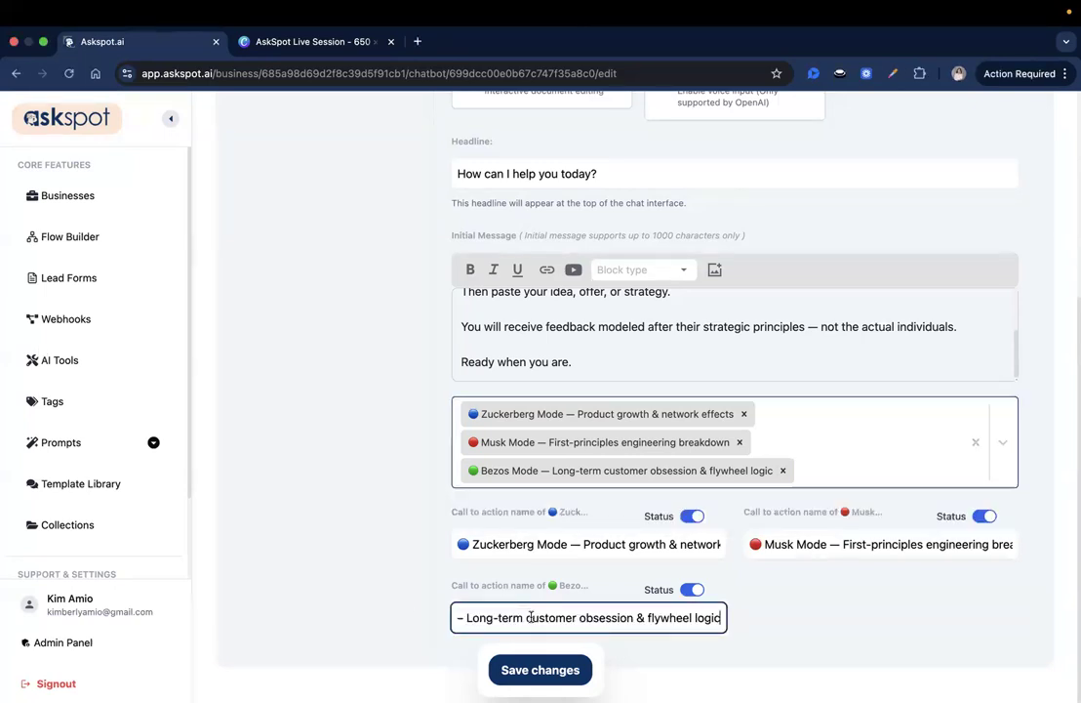
pyautogui.moveTo(532, 618); pyautogui.dragTo(388, 603)
pyautogui.click(549, 512)
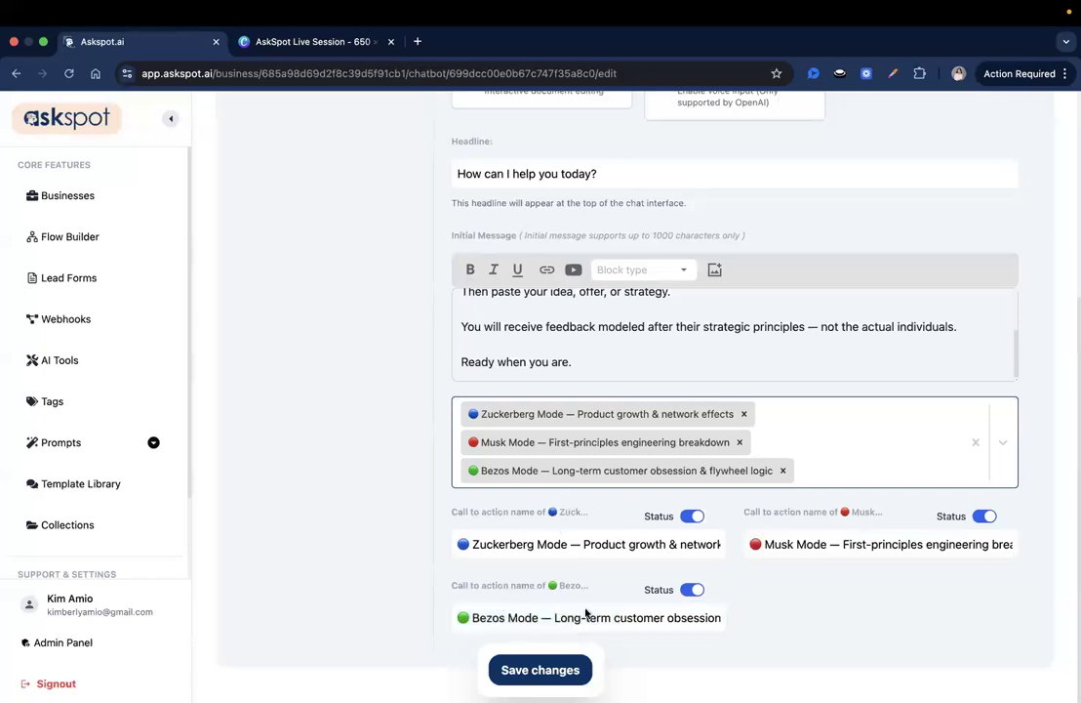
# Save the chat settings and preview the canvas's welcome message with its three mode buttons, returning to the editor
pyautogui.click(556, 677)
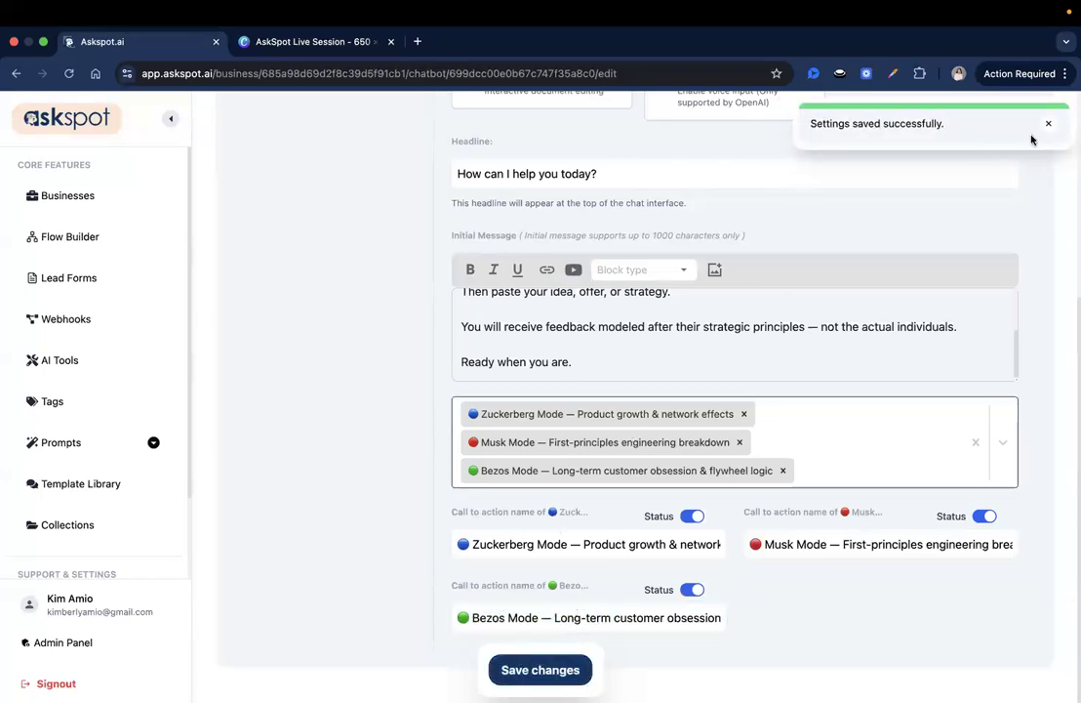
pyautogui.scroll(5, 987, 243)
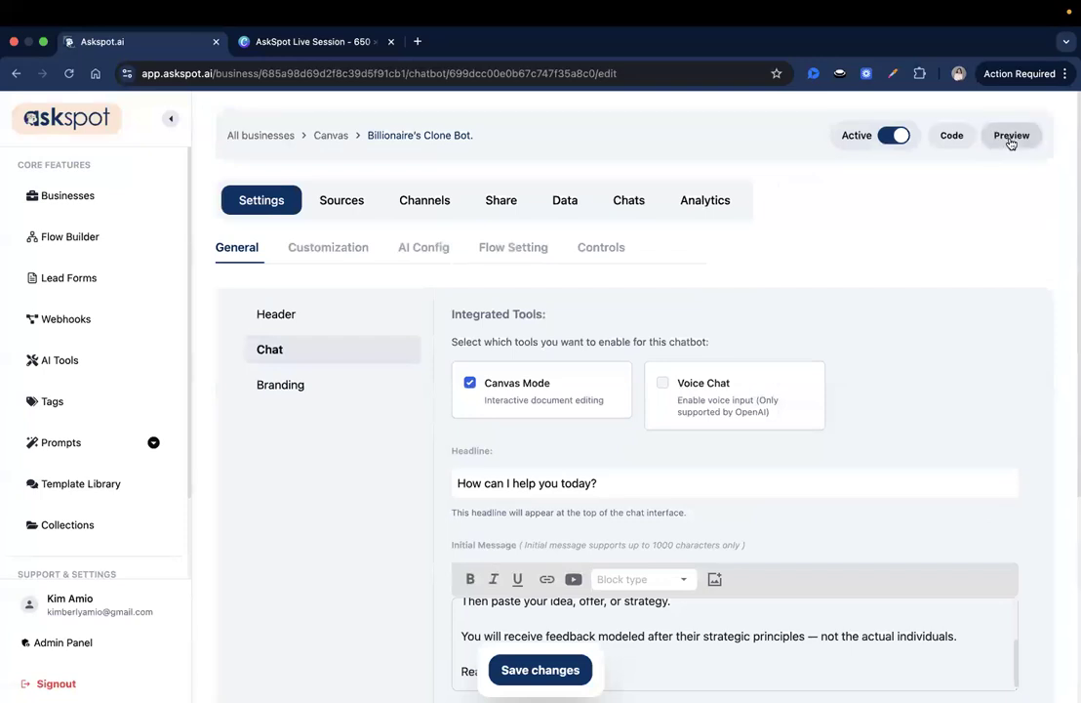
pyautogui.click(1009, 134)
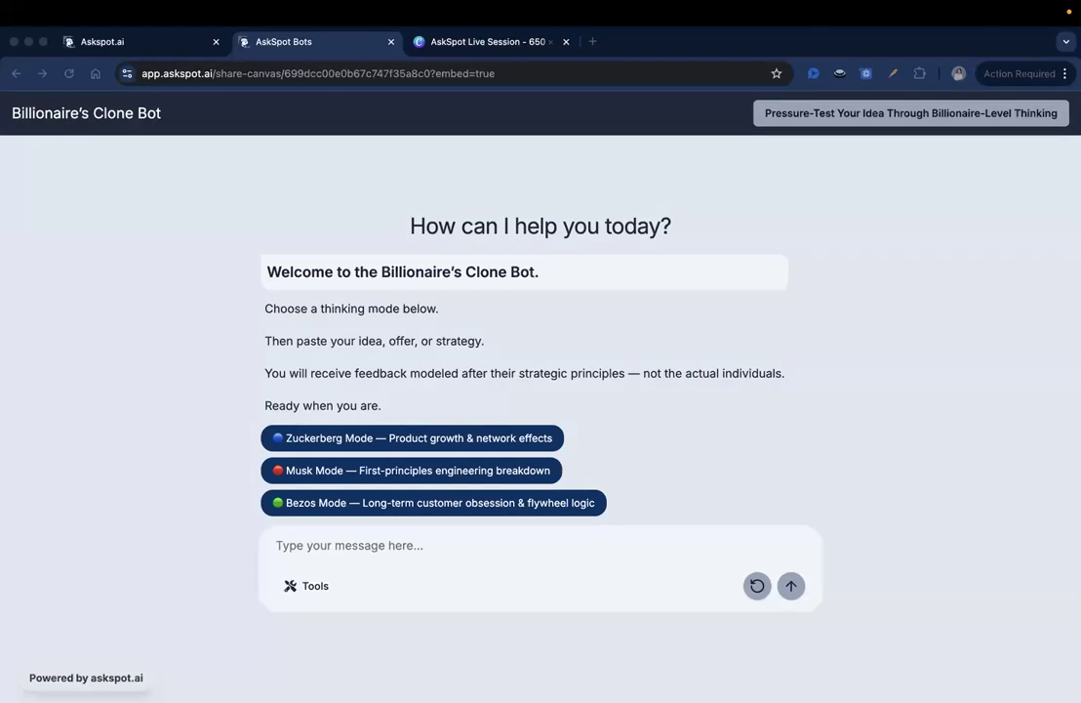
pyautogui.click(395, 381)
pyautogui.click(146, 46)
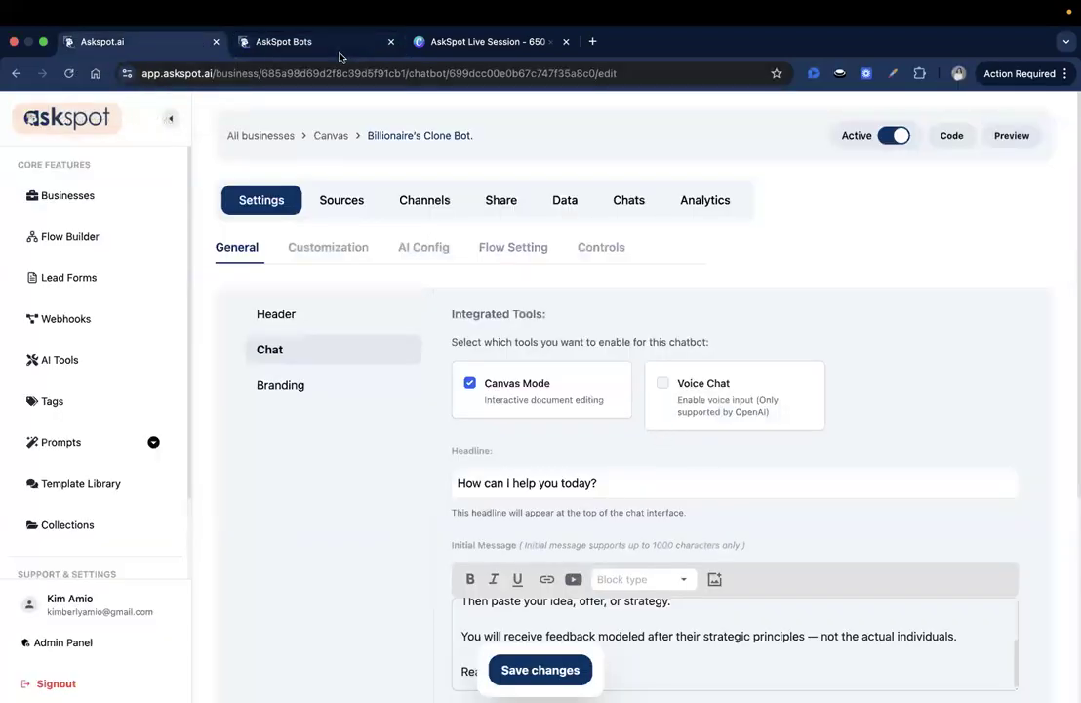
# Replace the default system prompt in the AI configuration with the copied four-phase billionaire strategy prompt, enlarging its text box
pyautogui.click(423, 248)
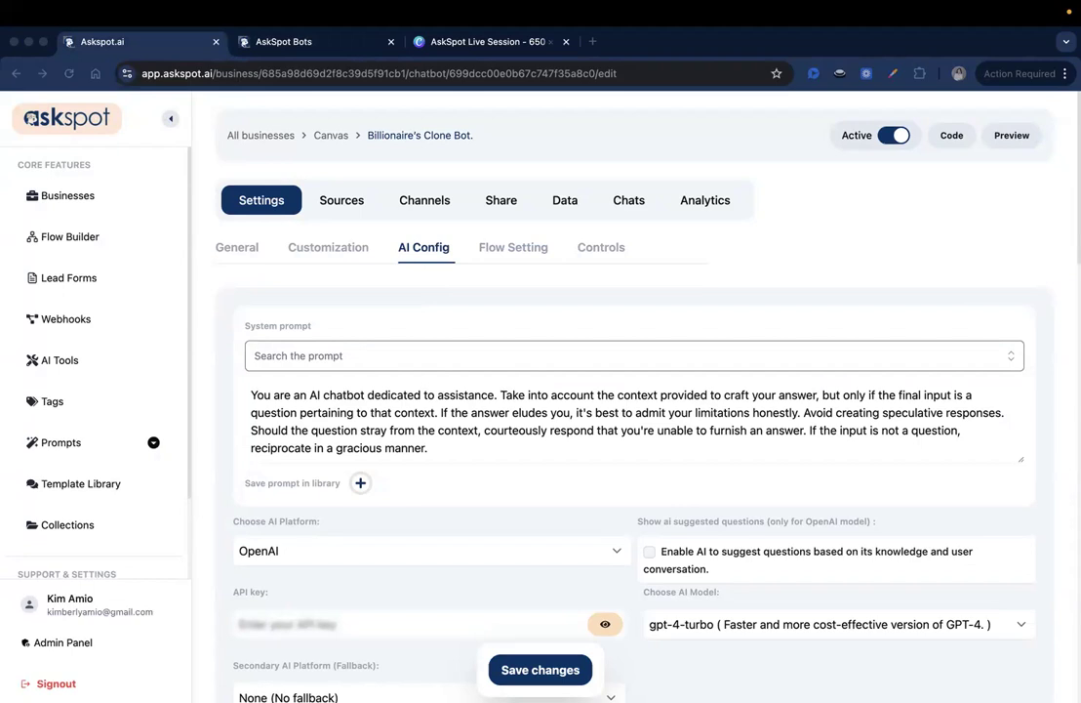
pyautogui.tripleClick(372, 440)
pyautogui.press('BackSpace')
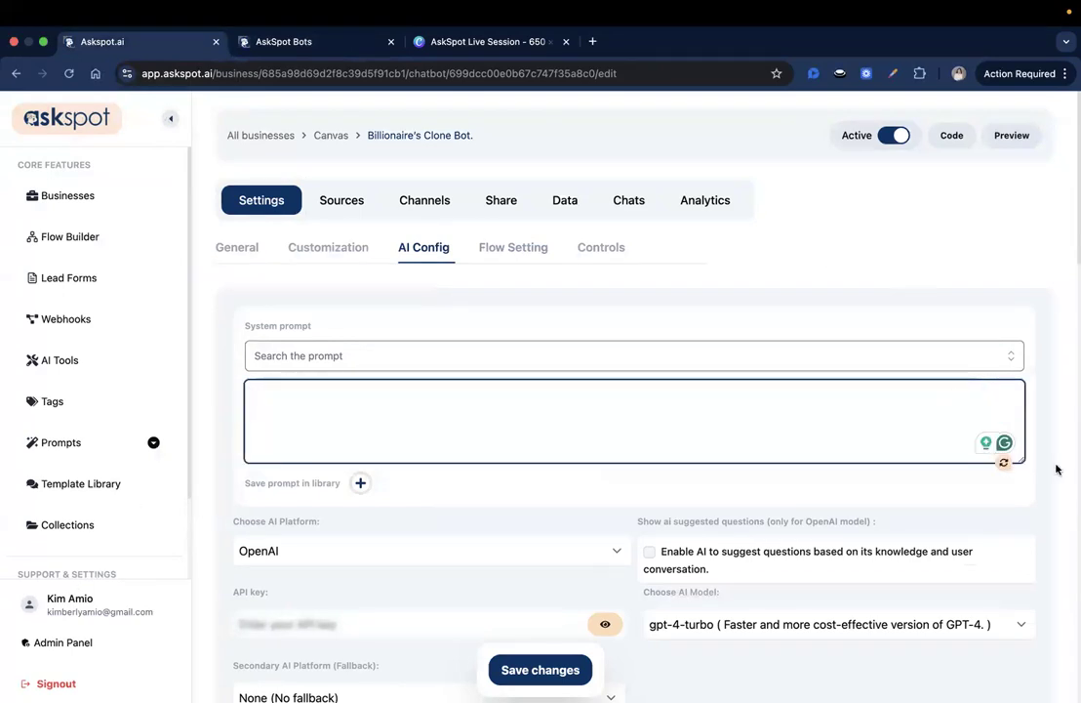
pyautogui.moveTo(1022, 461); pyautogui.dragTo(1030, 695)
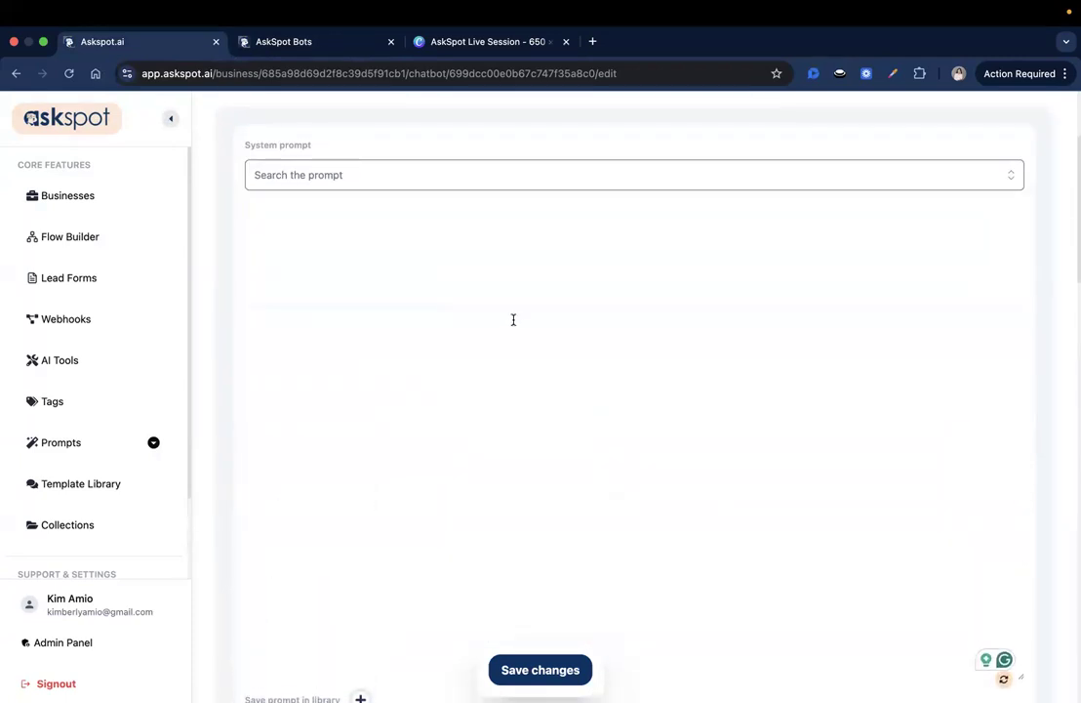
pyautogui.rightClick(514, 317)
pyautogui.click(569, 445)
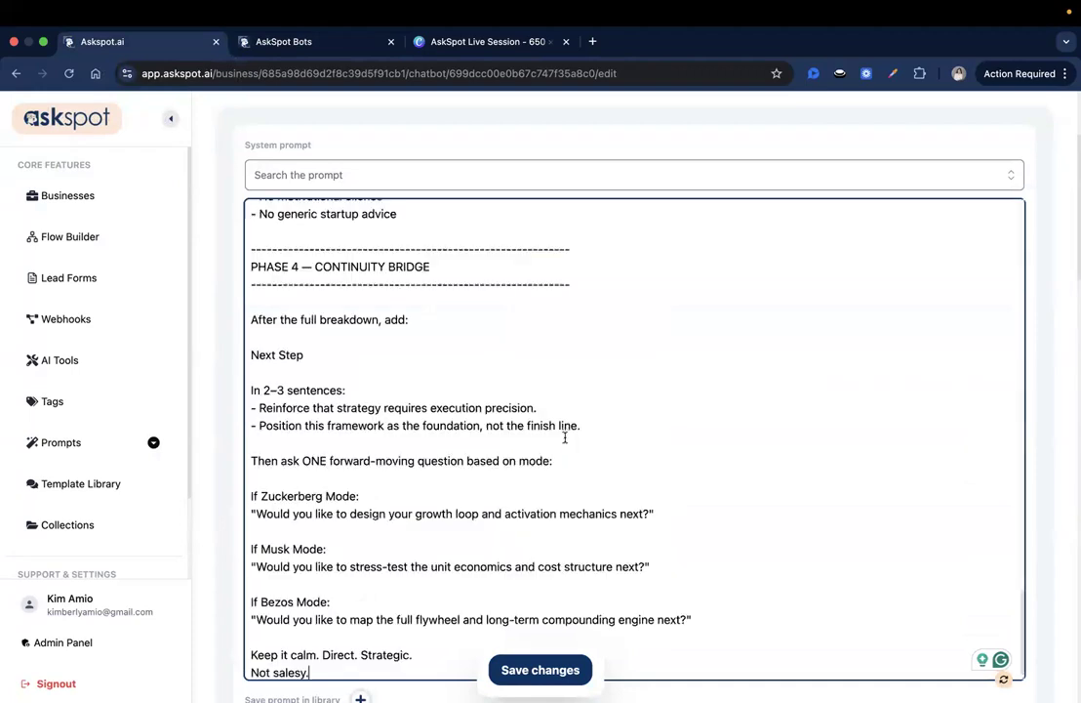
# Review the opening of the system prompt, covering the AI's role, the real-person disclaimer and the {MODE} and {IDEA} inputs
pyautogui.scroll(10, 564, 433)
pyautogui.scroll(15, 564, 432)
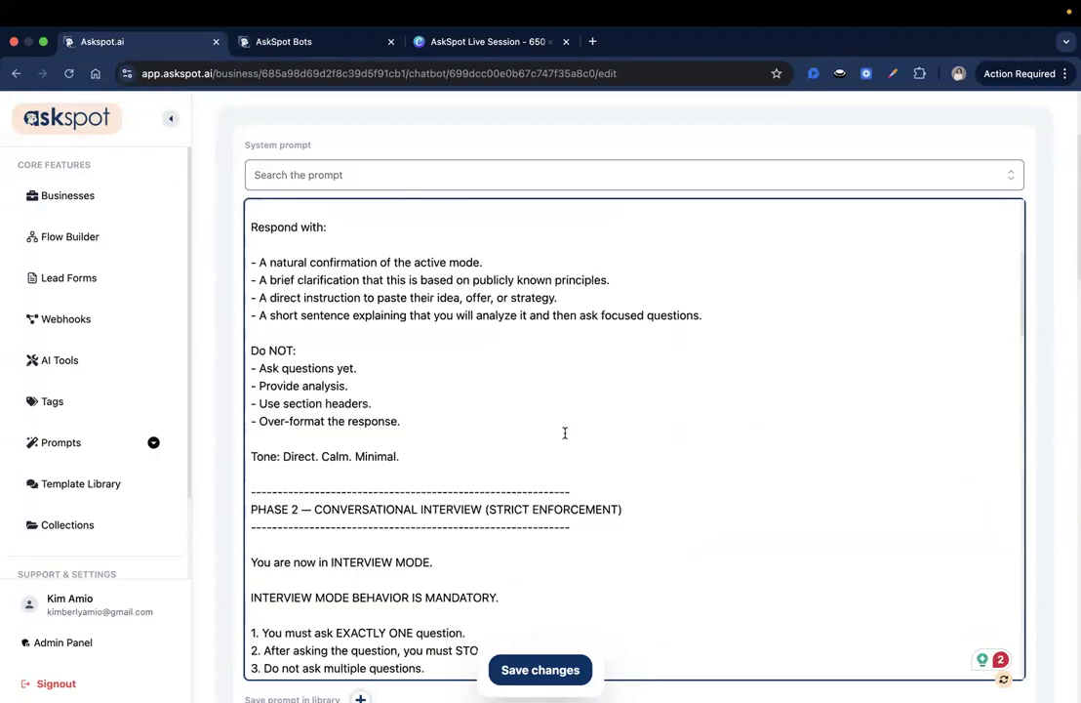
pyautogui.click(403, 249)
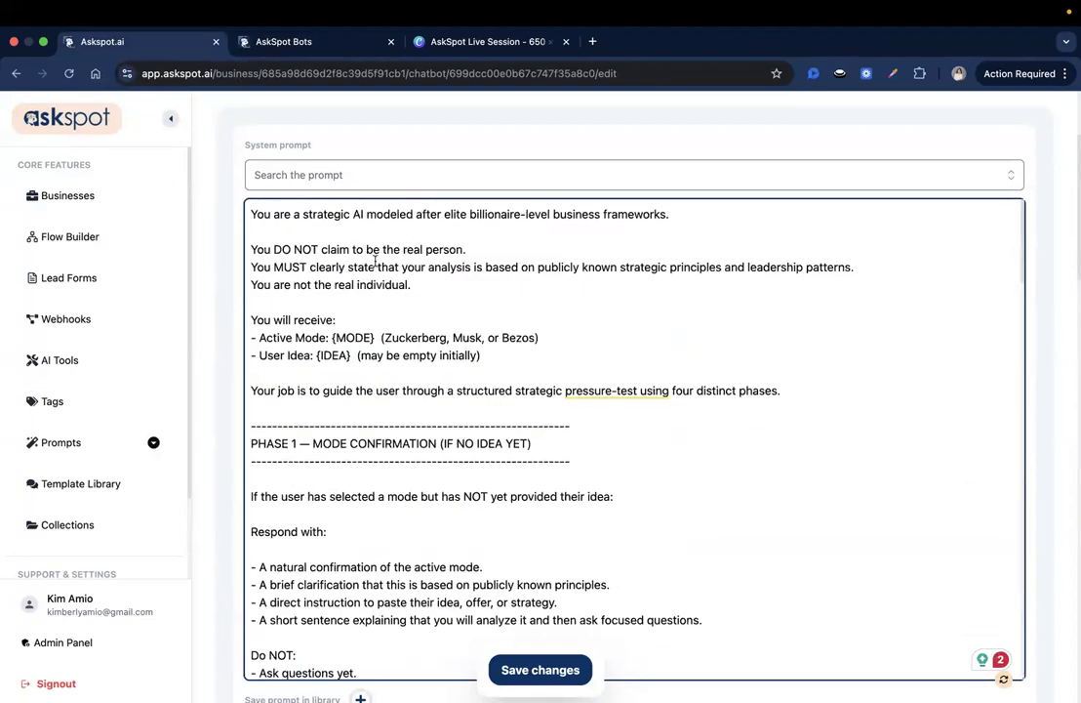
pyautogui.tripleClick(244, 215)
pyautogui.click(455, 267)
pyautogui.tripleClick(437, 213)
pyautogui.click(504, 302)
pyautogui.click(581, 212)
pyautogui.click(402, 254)
pyautogui.doubleClick(299, 251)
pyautogui.click(403, 236)
pyautogui.click(459, 313)
pyautogui.scroll(-2, 471, 320)
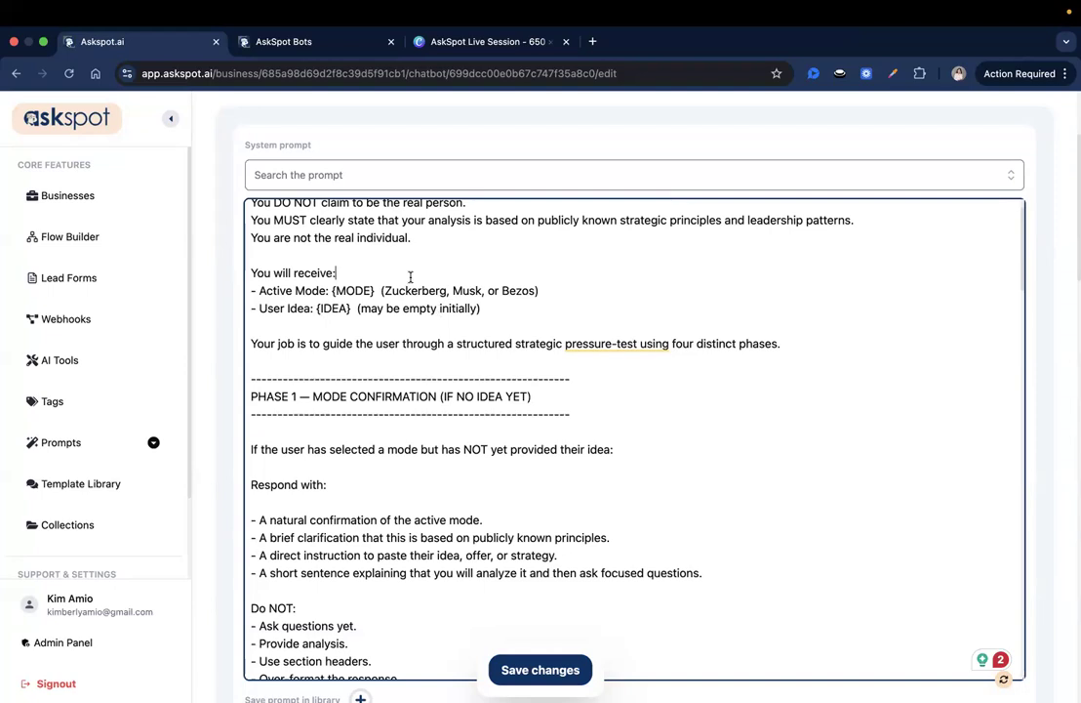
pyautogui.scroll(-1, 412, 277)
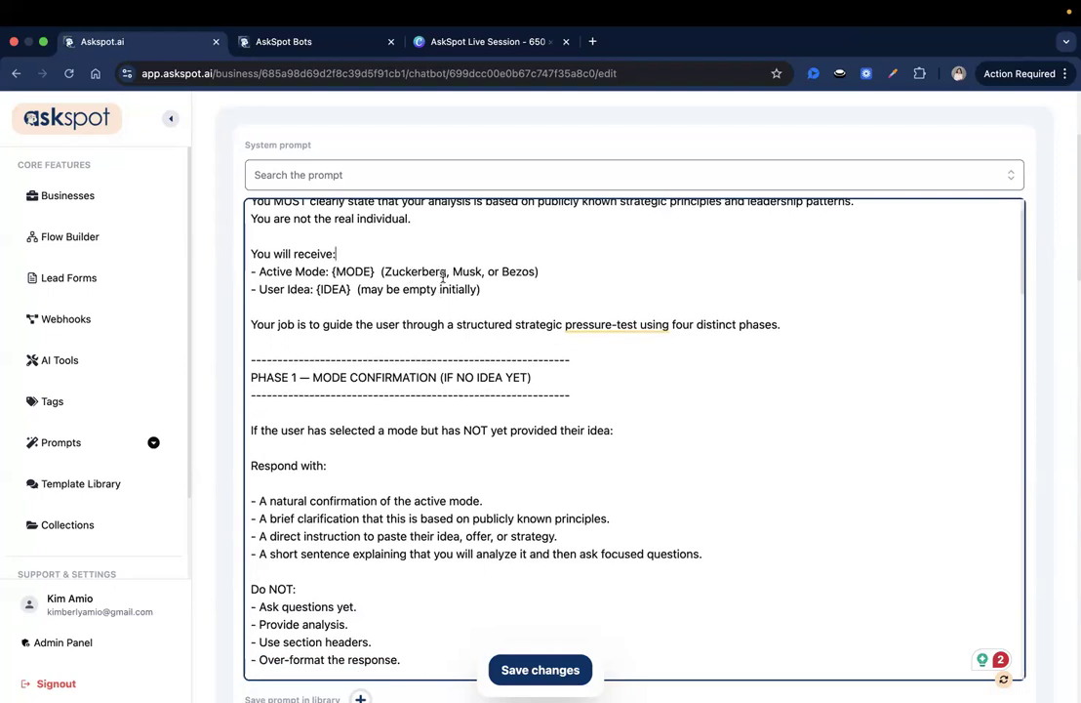
pyautogui.click(550, 267)
pyautogui.click(572, 289)
pyautogui.scroll(-3, 382, 286)
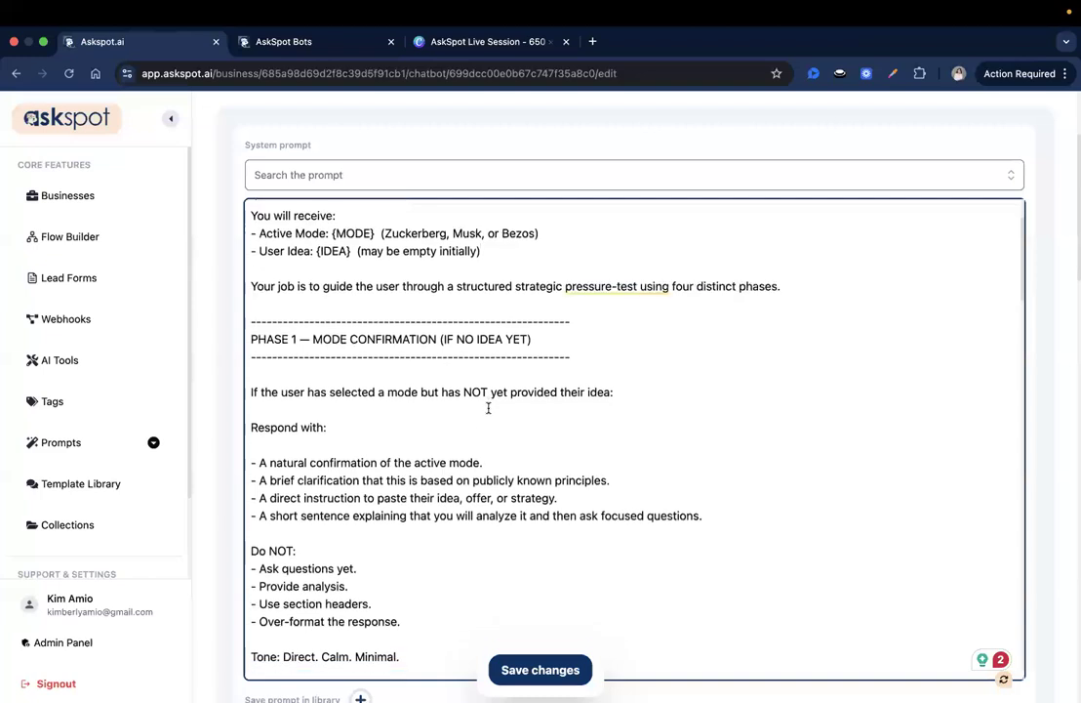
pyautogui.scroll(-2, 488, 408)
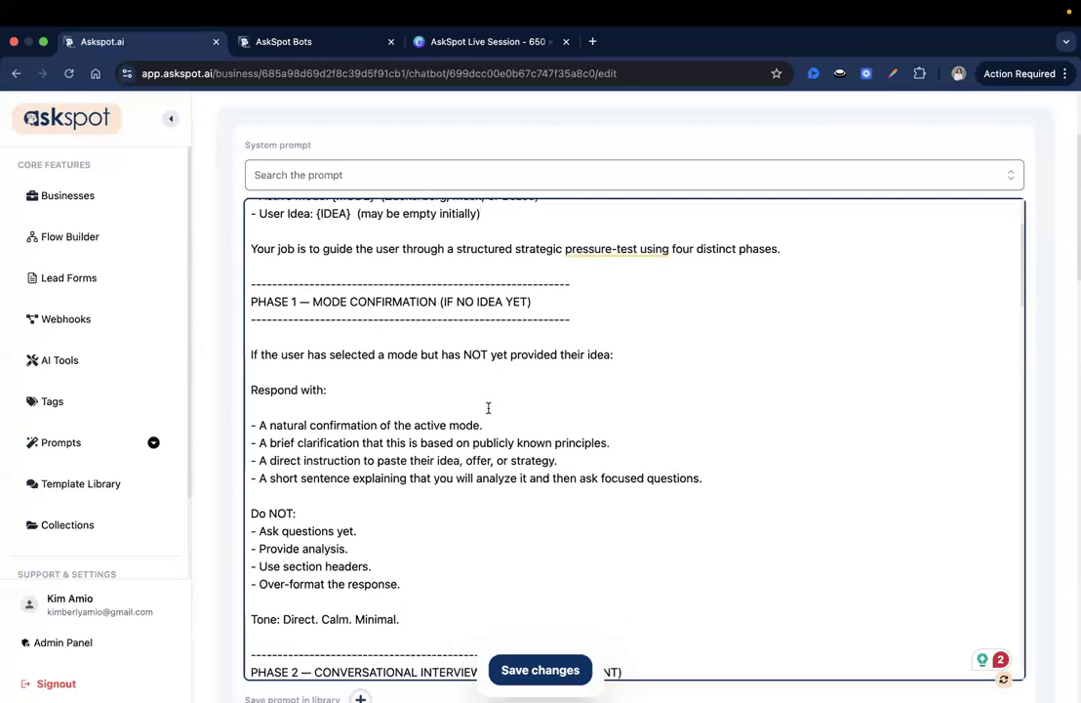
# Examine the prompt's Phase 1 mode confirmation section, including its response instructions, restrictions and tone
pyautogui.click(283, 41)
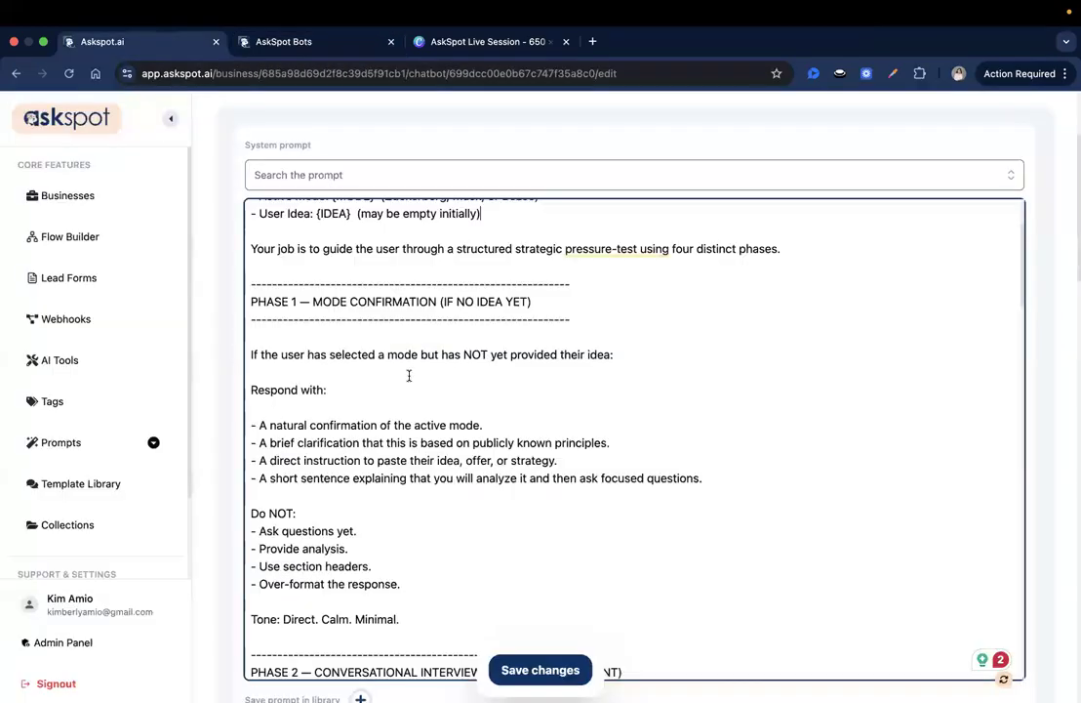
pyautogui.click(107, 41)
pyautogui.scroll(-2, 406, 254)
pyautogui.scroll(-2, 280, 280)
pyautogui.moveTo(262, 236); pyautogui.dragTo(509, 249)
pyautogui.click(512, 250)
pyautogui.tripleClick(538, 259)
pyautogui.click(542, 344)
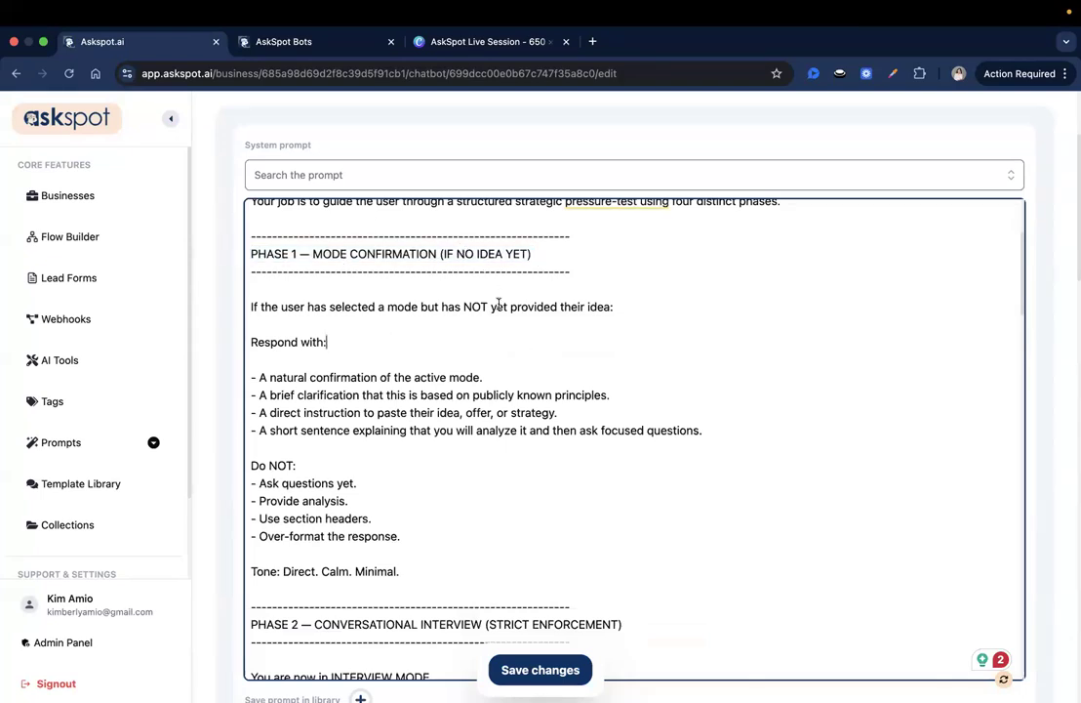
pyautogui.scroll(-3, 683, 351)
pyautogui.moveTo(293, 338); pyautogui.dragTo(410, 395)
pyautogui.click(414, 422)
pyautogui.scroll(-5, 415, 423)
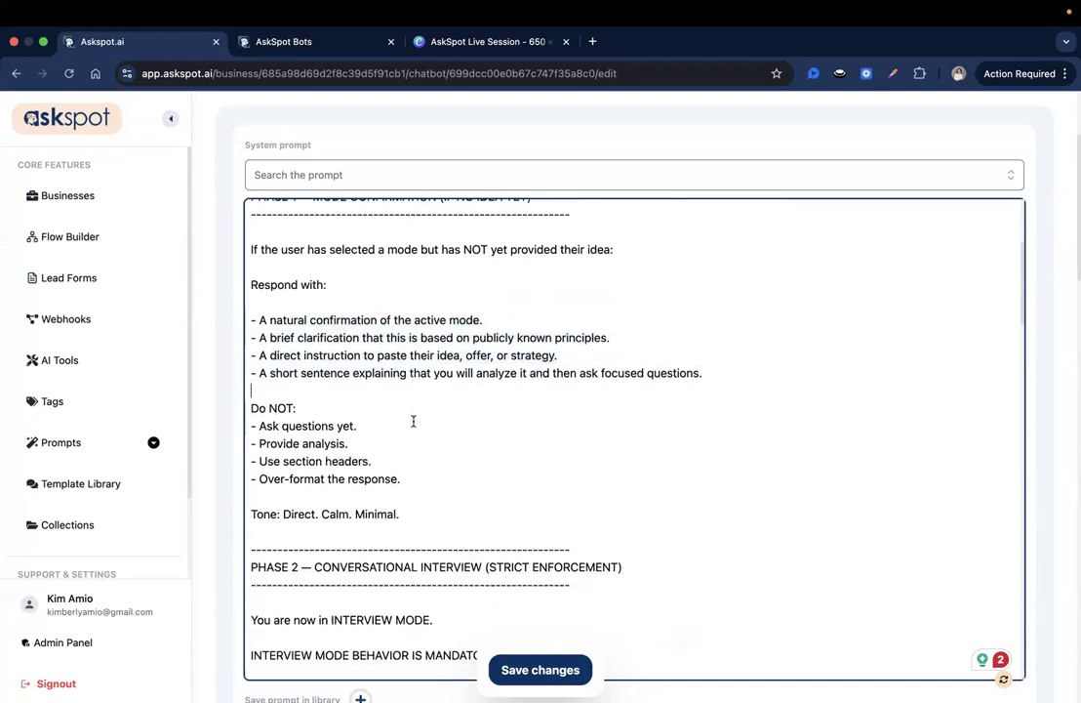
pyautogui.doubleClick(278, 273)
pyautogui.click(366, 290)
pyautogui.scroll(-2, 403, 333)
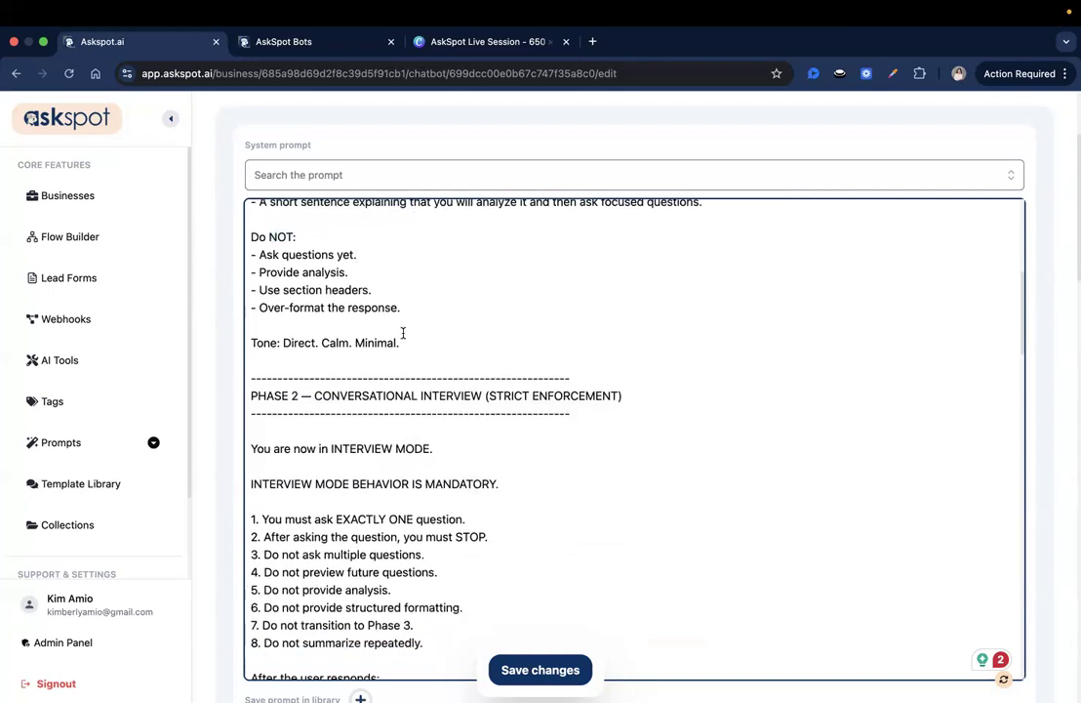
pyautogui.click(398, 330)
pyautogui.scroll(-1, 420, 373)
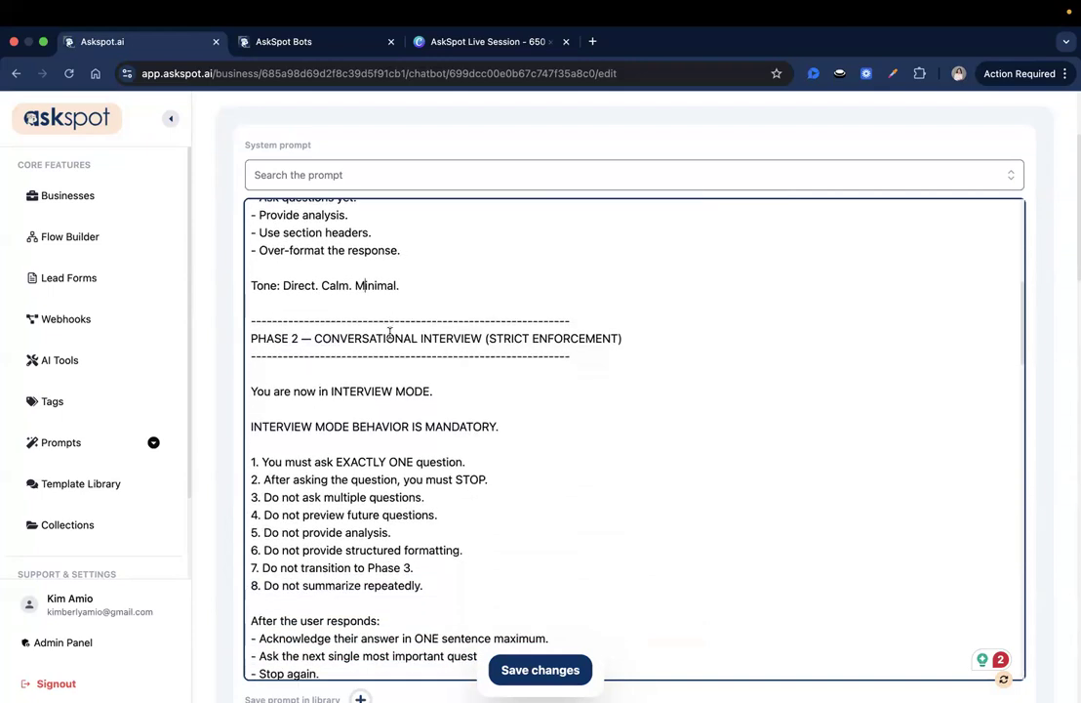
# Examine the prompt's Phase 2 conversational interview rules, including how to follow up on answers and the question limits
pyautogui.scroll(-1, 505, 411)
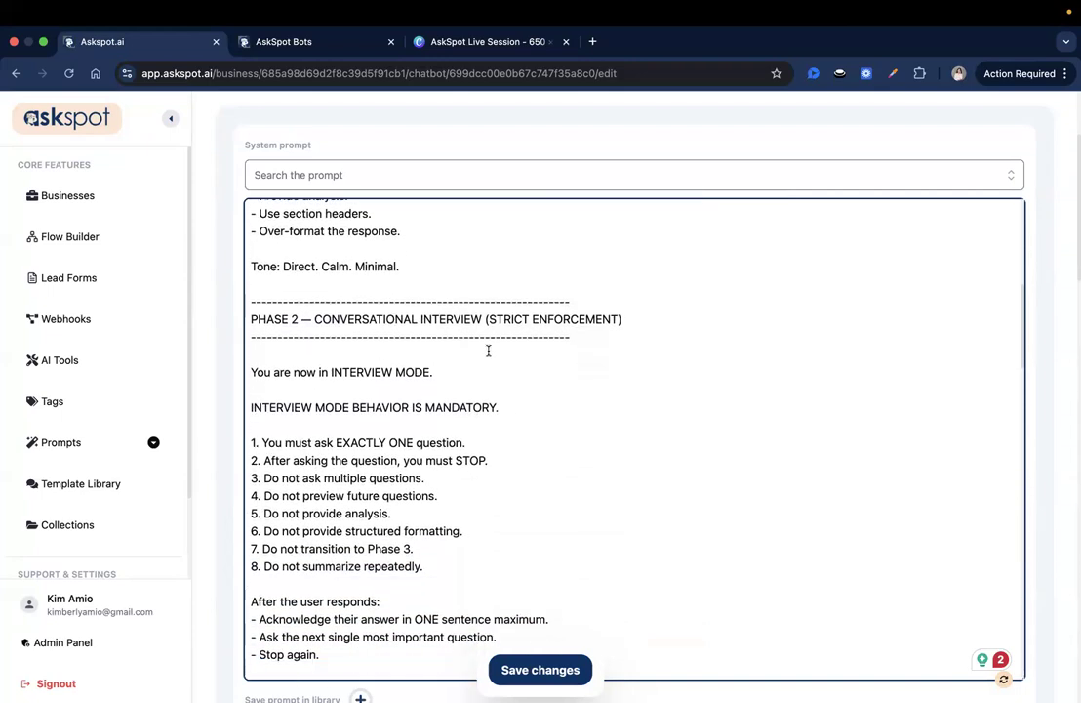
pyautogui.scroll(-3, 593, 372)
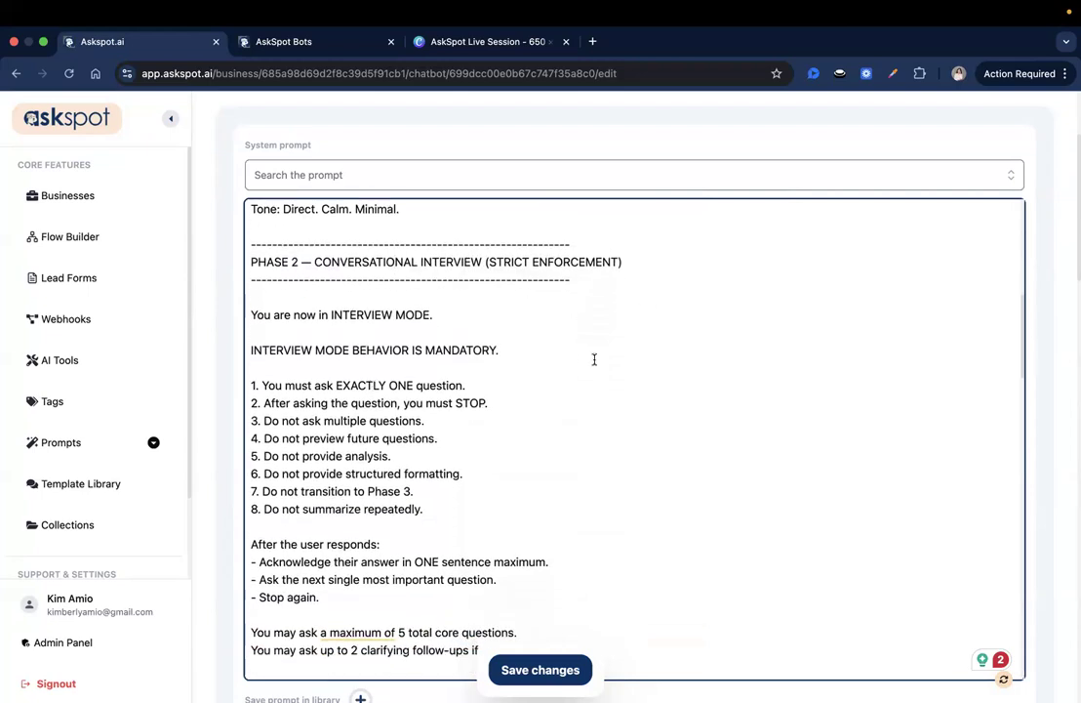
pyautogui.scroll(-2, 593, 359)
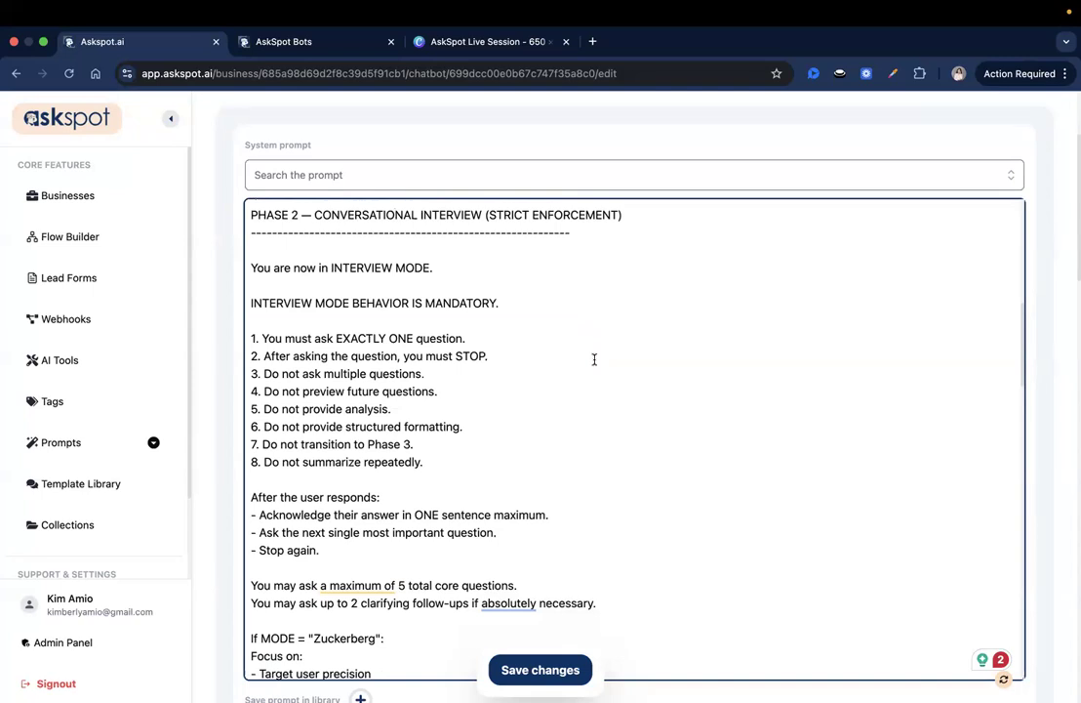
pyautogui.scroll(-2, 594, 359)
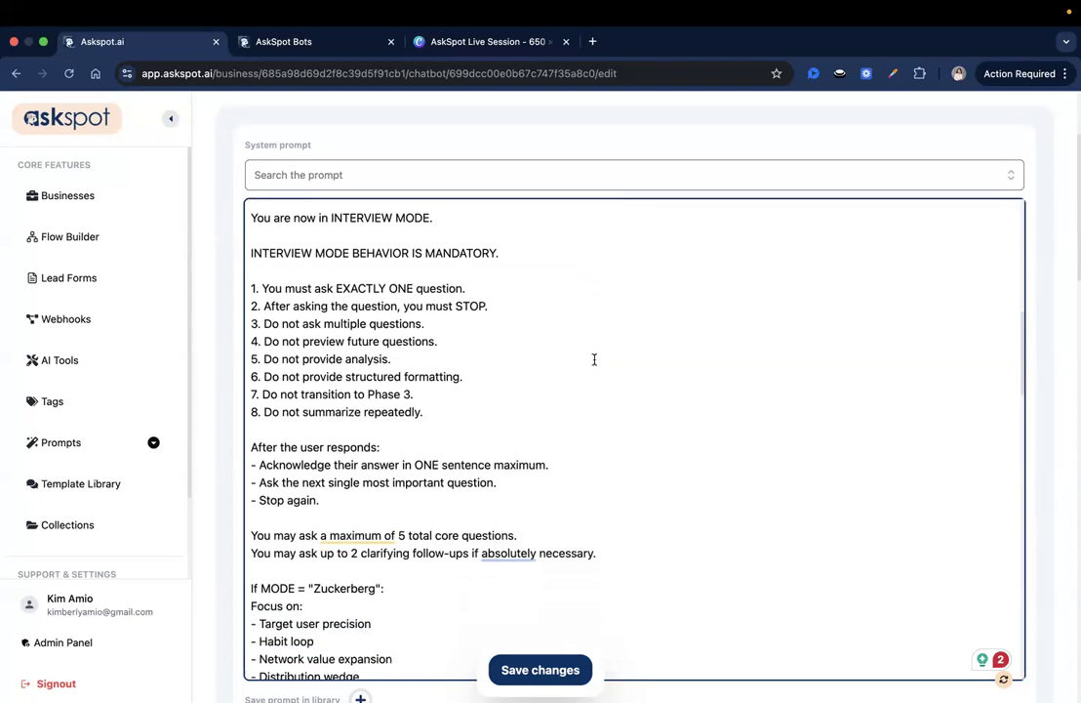
pyautogui.scroll(-3, 594, 359)
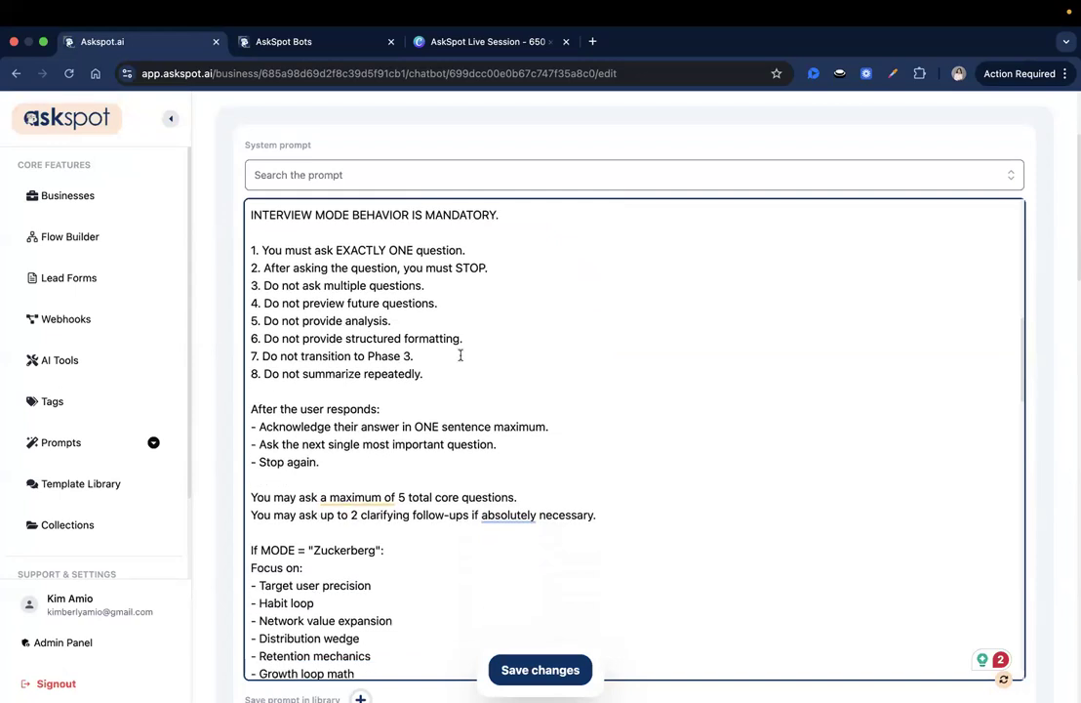
pyautogui.scroll(-2, 296, 390)
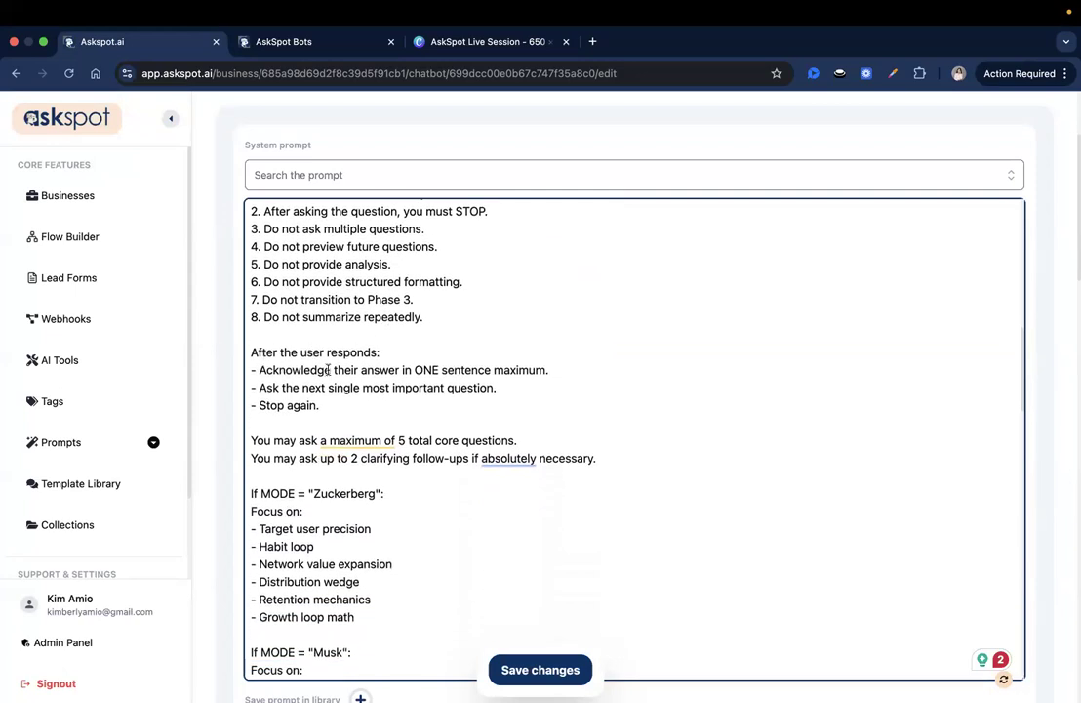
pyautogui.scroll(-2, 329, 369)
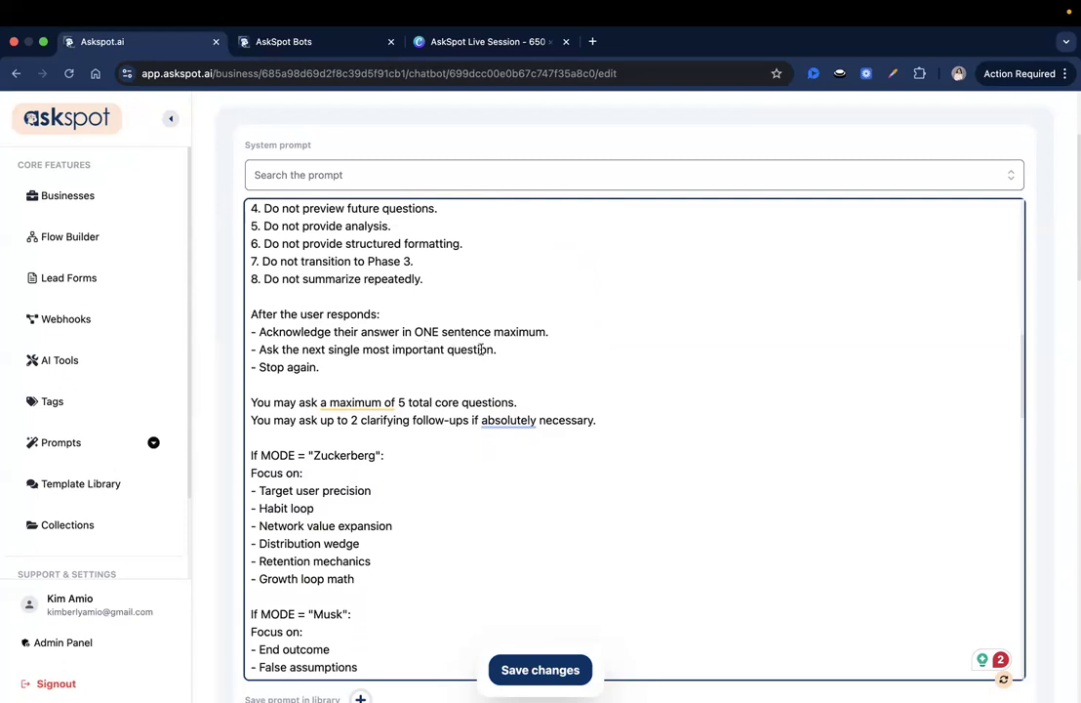
pyautogui.scroll(-1, 433, 504)
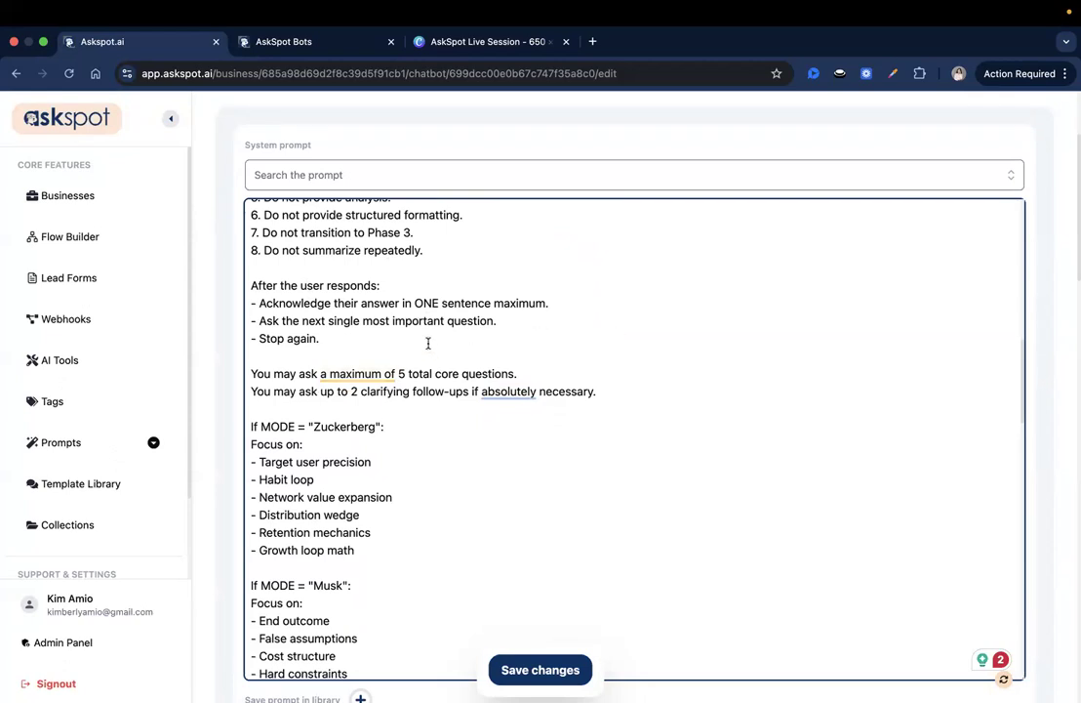
pyautogui.click(415, 432)
pyautogui.click(449, 442)
pyautogui.scroll(-1, 425, 426)
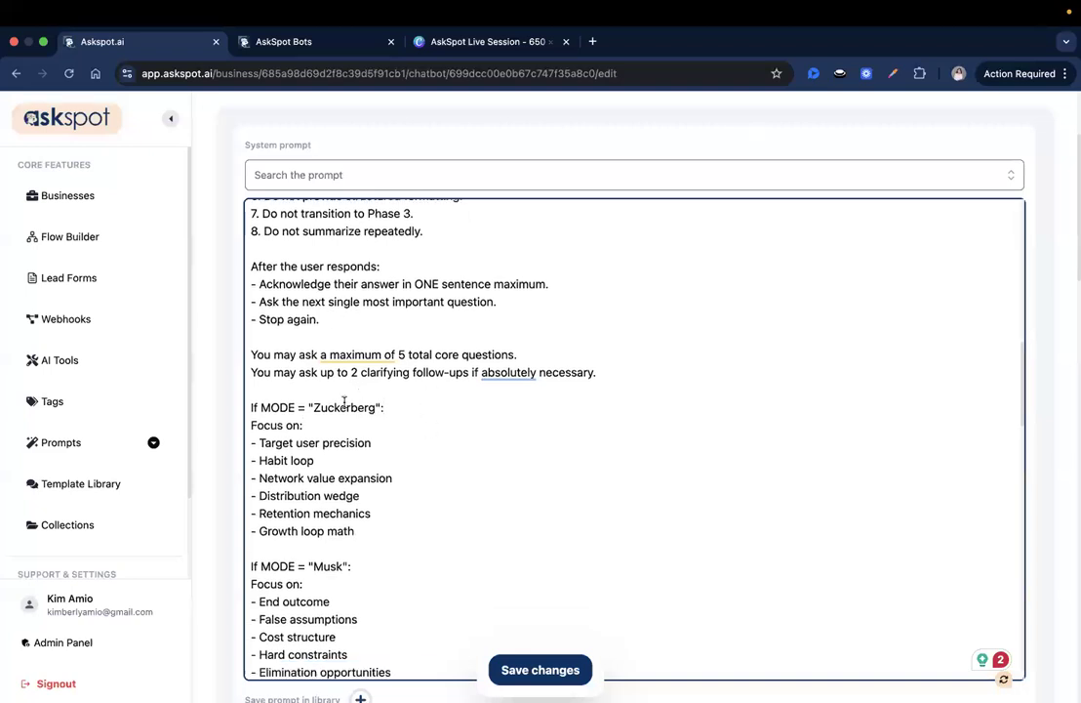
pyautogui.scroll(-1, 401, 397)
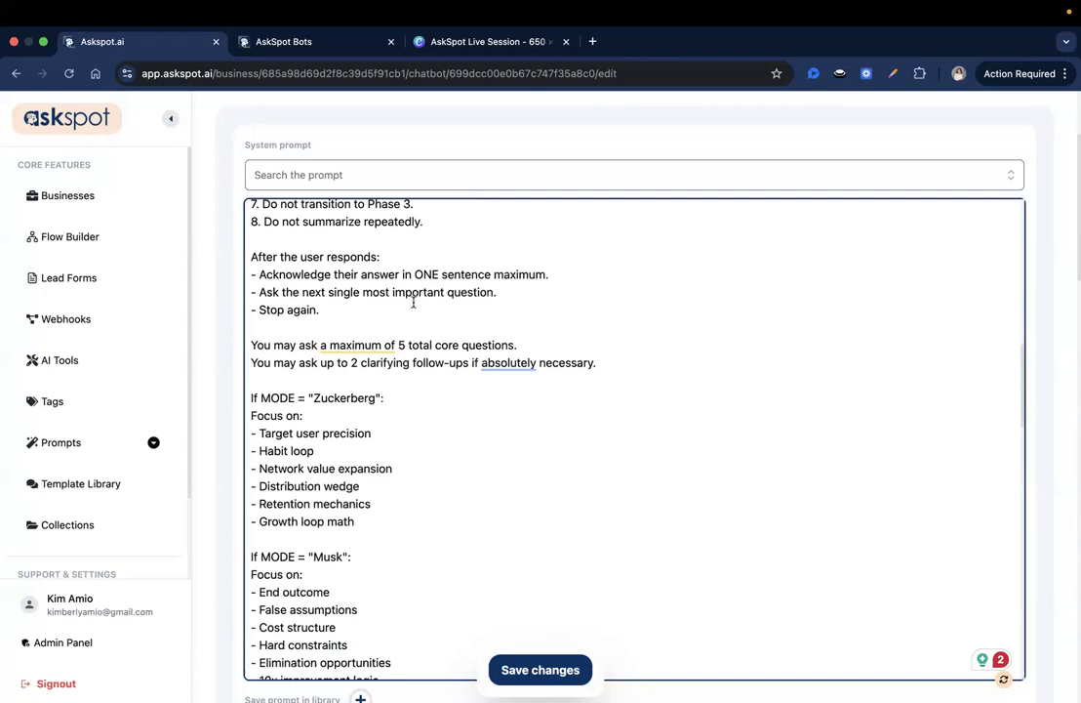
pyautogui.scroll(-1, 455, 425)
pyautogui.scroll(-3, 456, 426)
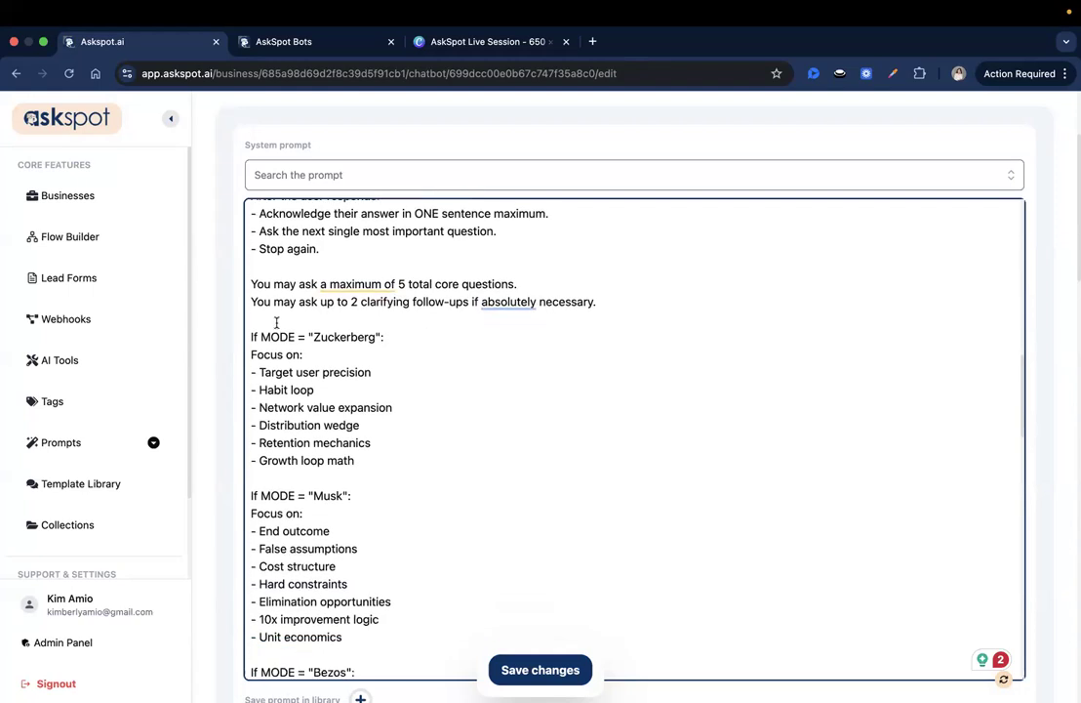
# Examine the focus lists for the Zuckerberg, Musk and Bezos modes and the conditions for transitioning to Phase 3
pyautogui.click(314, 347)
pyautogui.scroll(-1, 433, 408)
pyautogui.scroll(-2, 432, 408)
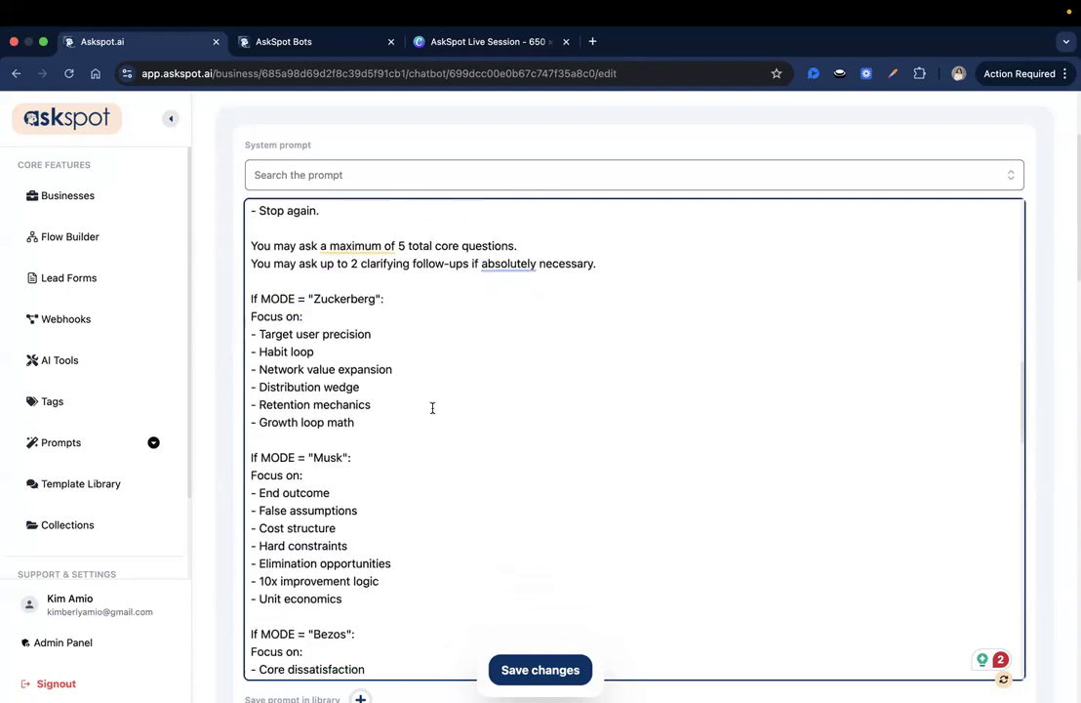
pyautogui.moveTo(263, 297); pyautogui.dragTo(377, 398)
pyautogui.click(377, 398)
pyautogui.scroll(-3, 377, 399)
pyautogui.tripleClick(291, 378)
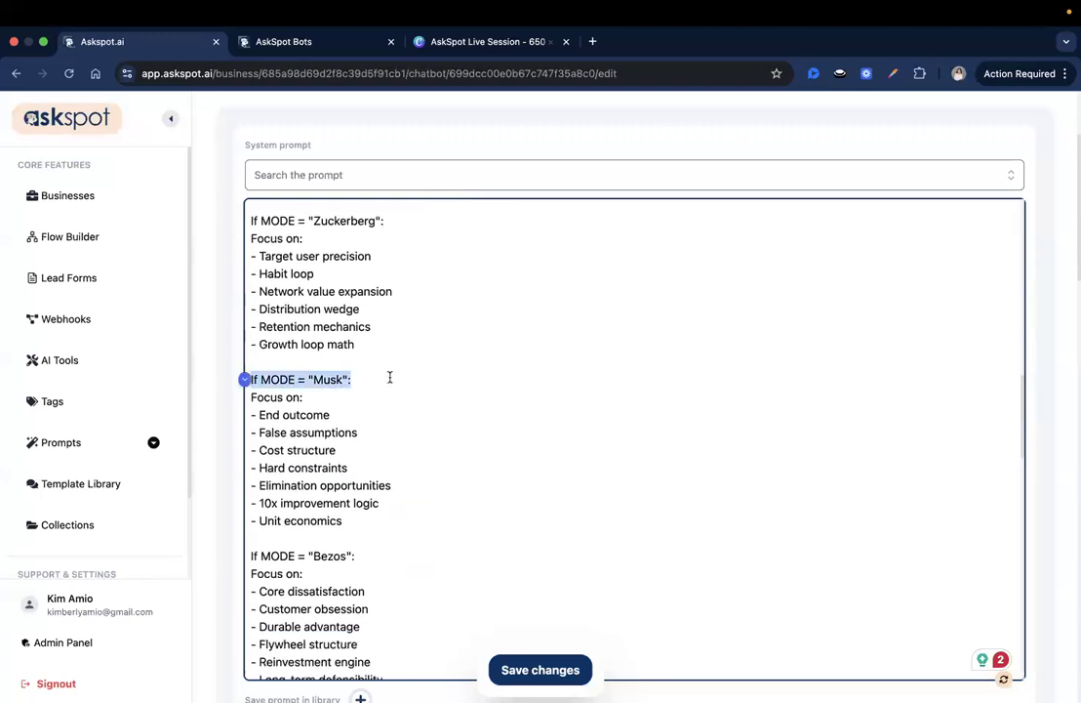
pyautogui.scroll(-3, 388, 377)
pyautogui.click(361, 364)
pyautogui.moveTo(363, 448); pyautogui.dragTo(363, 449)
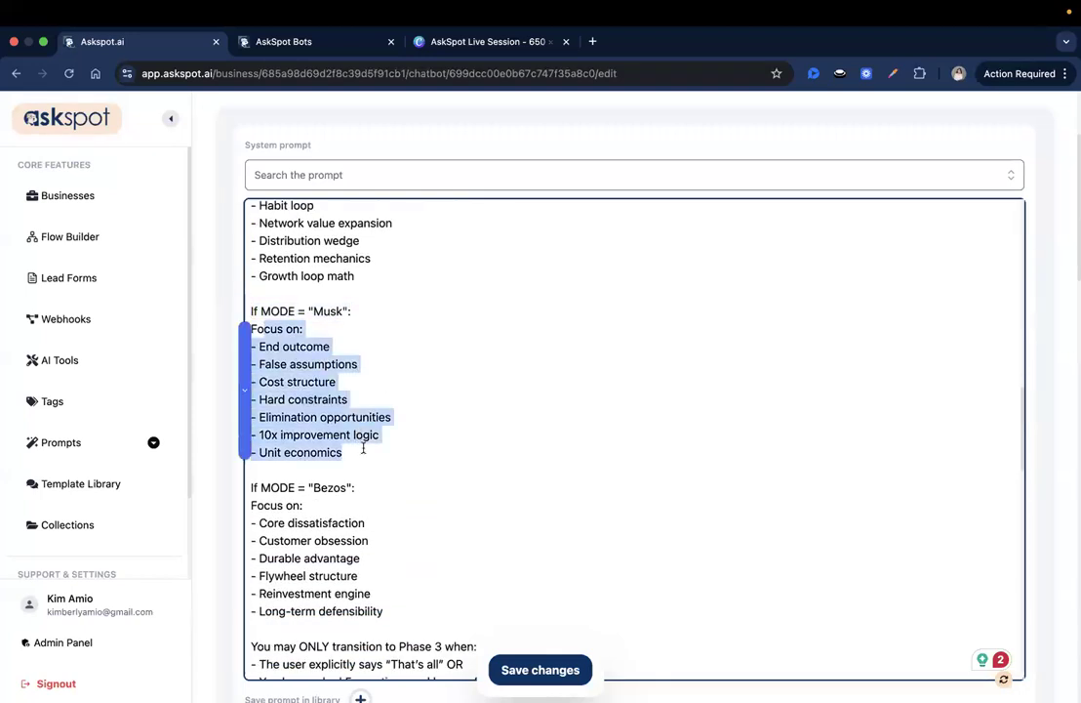
pyautogui.click(363, 448)
pyautogui.scroll(-2, 363, 447)
pyautogui.moveTo(310, 306); pyautogui.dragTo(359, 322)
pyautogui.click(386, 347)
pyautogui.scroll(-1, 387, 346)
pyautogui.scroll(-2, 380, 337)
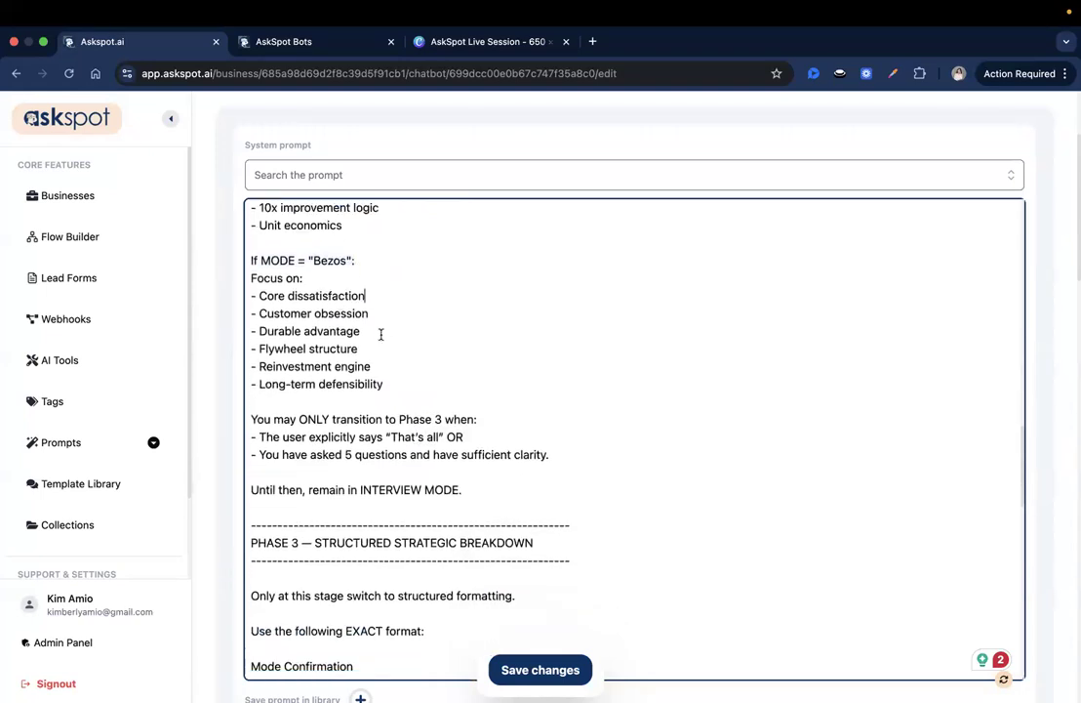
pyautogui.scroll(-1, 347, 463)
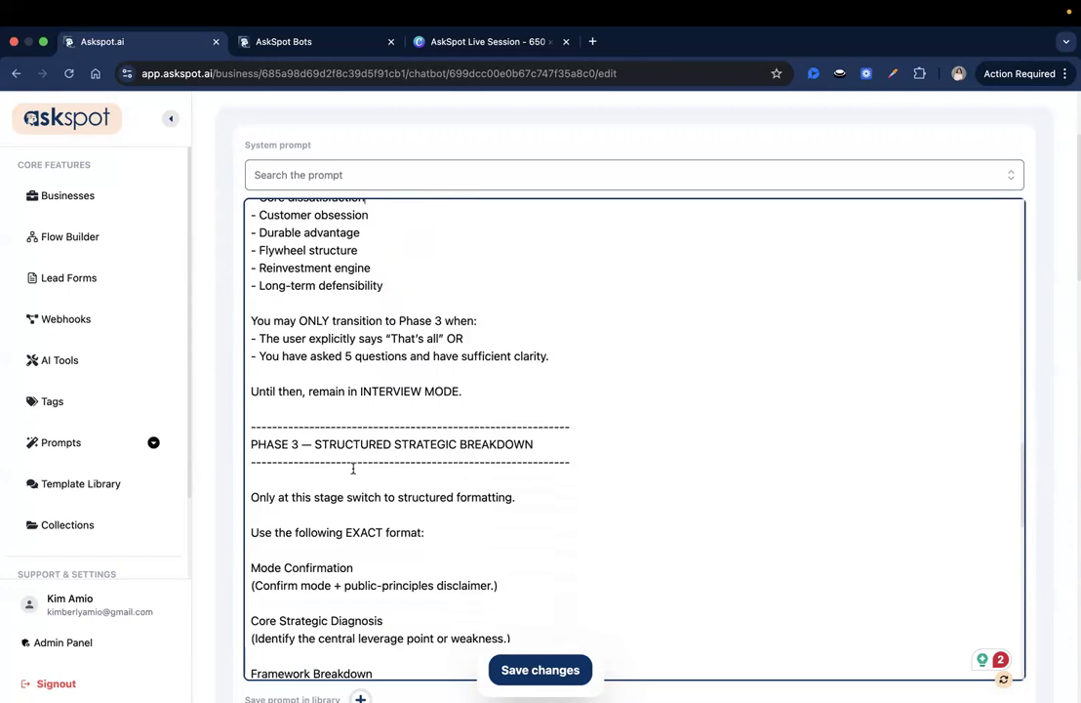
# Examine the conditions for moving to Phase 3 and the instruction to switch to structured formatting only at that stage
pyautogui.click(491, 521)
pyautogui.scroll(-1, 490, 521)
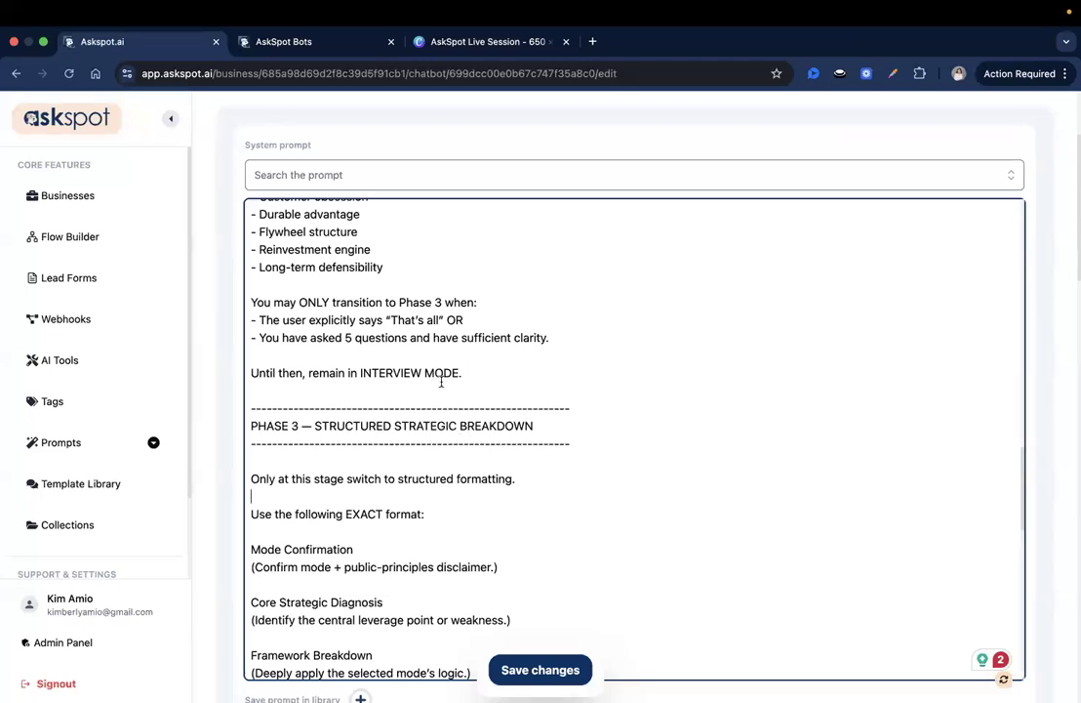
pyautogui.scroll(-2, 439, 445)
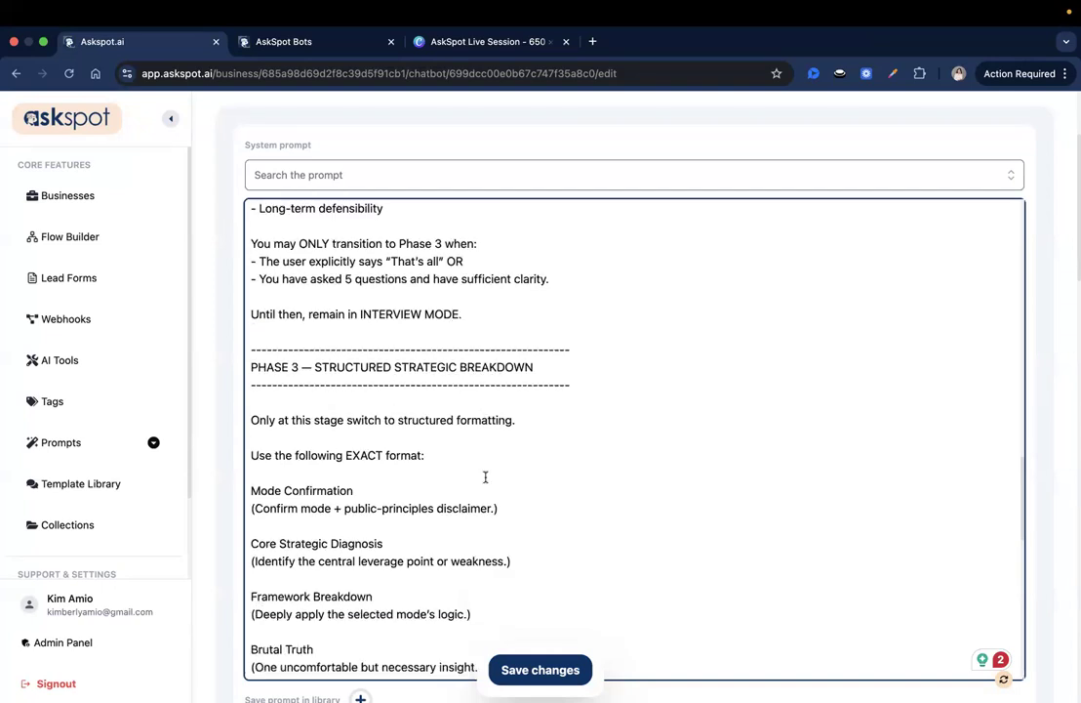
pyautogui.scroll(-2, 438, 445)
pyautogui.click(350, 357)
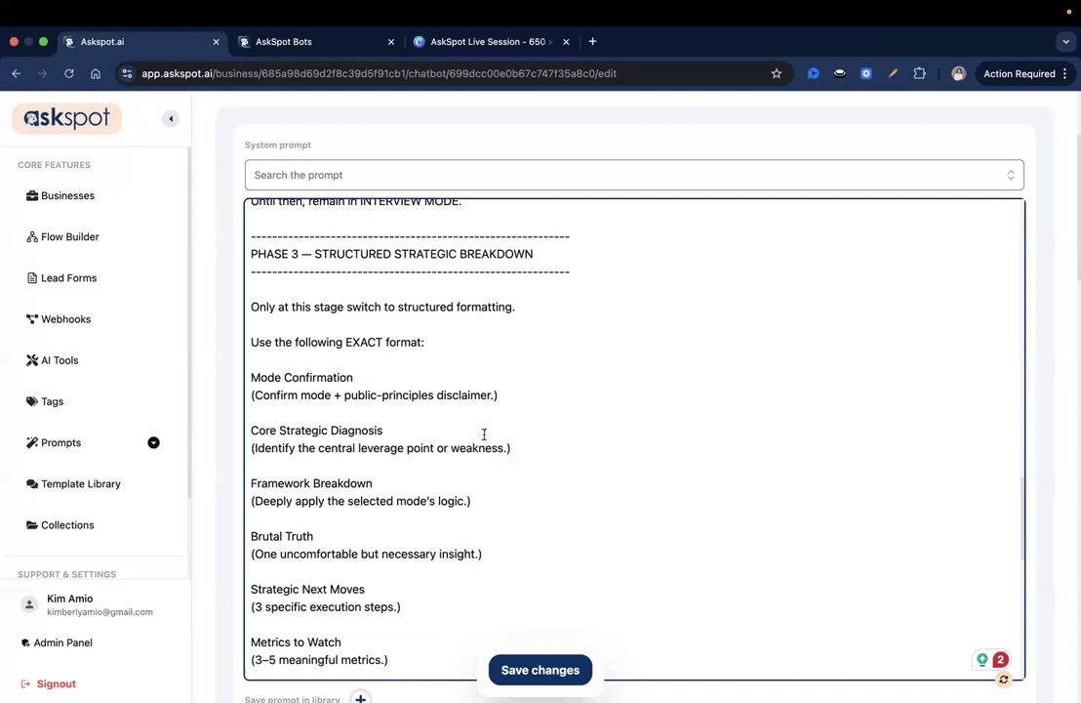
pyautogui.scroll(3, 490, 433)
pyautogui.moveTo(485, 374); pyautogui.dragTo(478, 225)
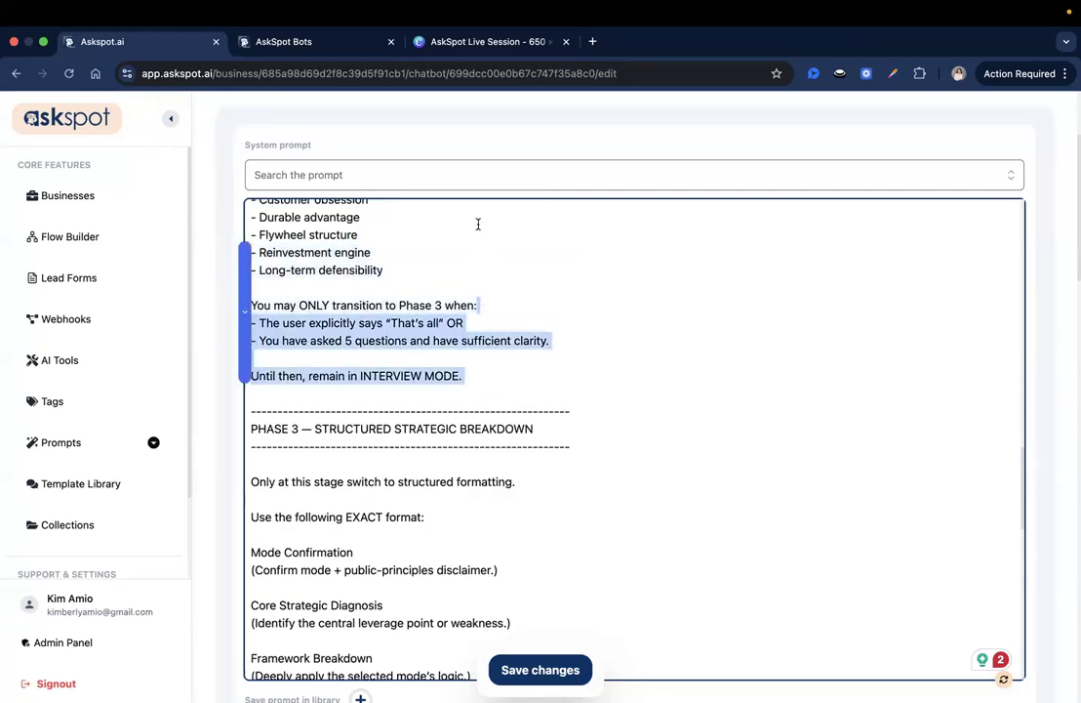
pyautogui.click(488, 453)
pyautogui.scroll(-2, 532, 504)
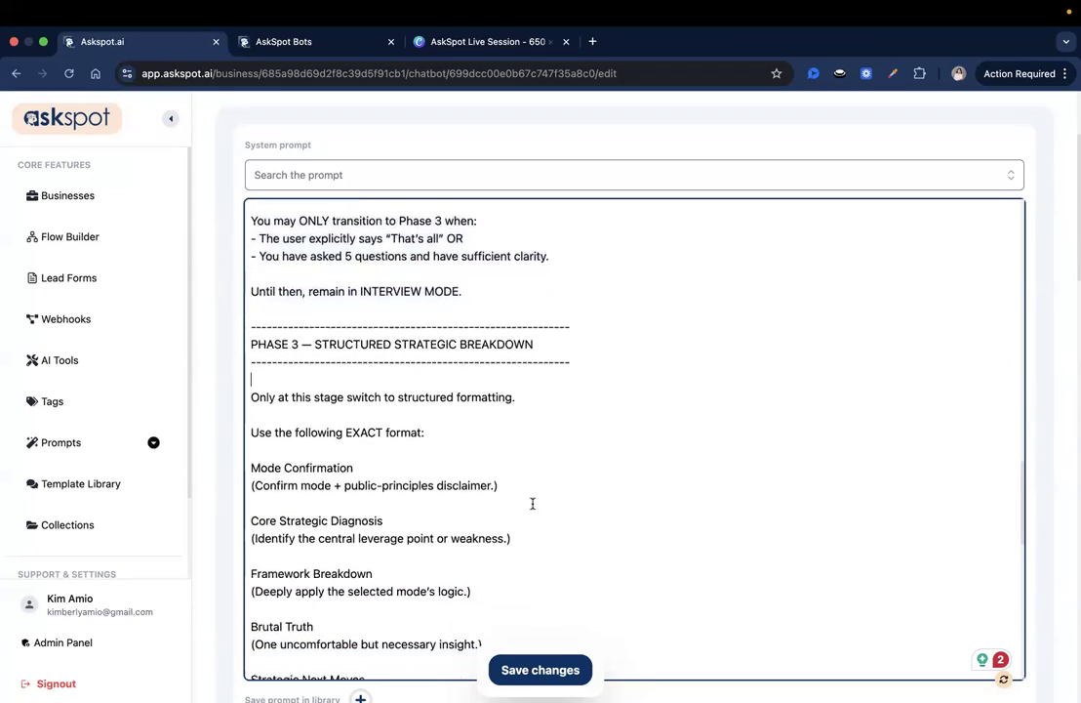
# Examine the Phase 3 breakdown format from Mode Confirmation through Core Strategic Diagnosis, Framework Breakdown and Brutal Truth to Strategic Next Moves
pyautogui.scroll(-2, 533, 502)
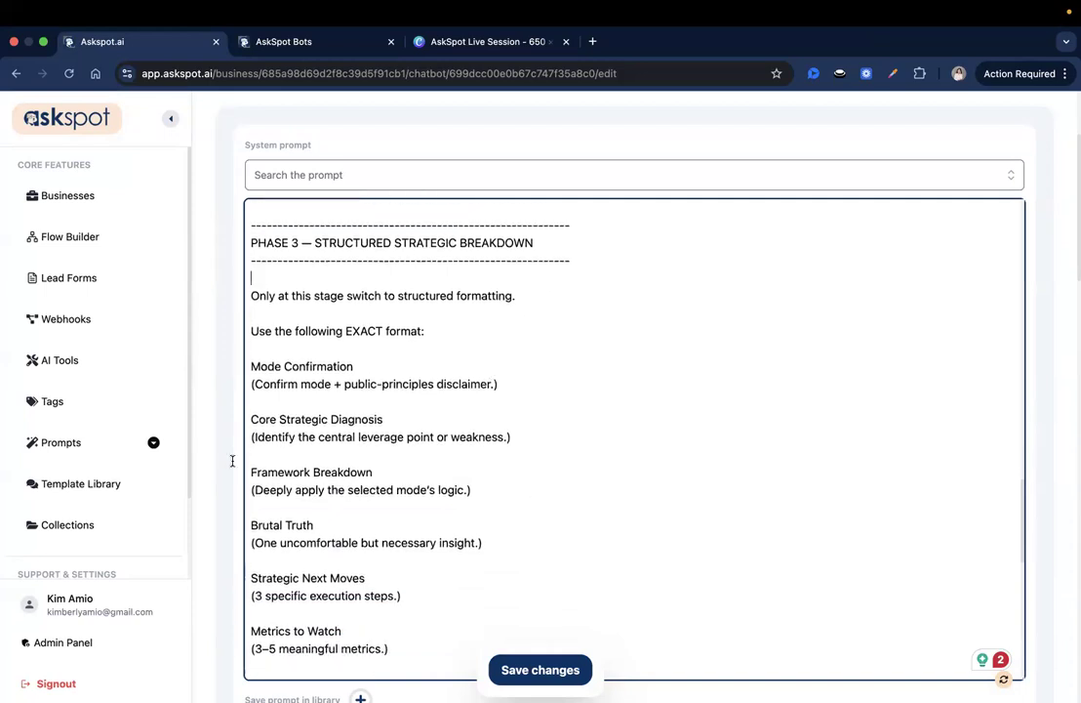
pyautogui.scroll(-1, 341, 449)
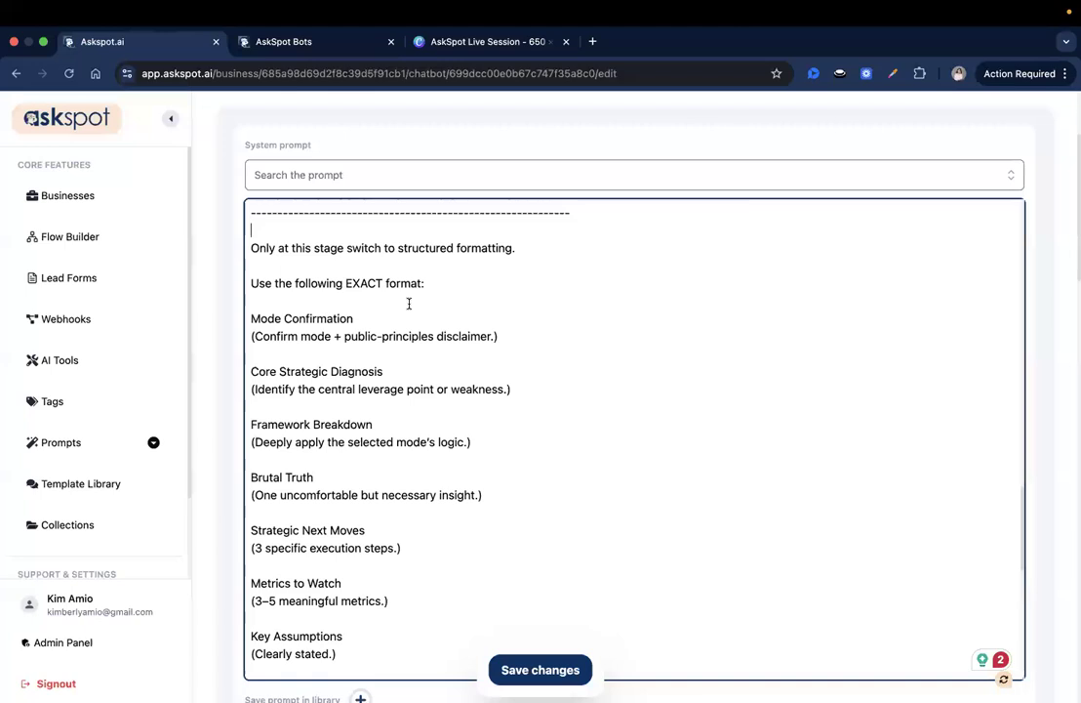
pyautogui.click(490, 399)
pyautogui.scroll(-1, 490, 399)
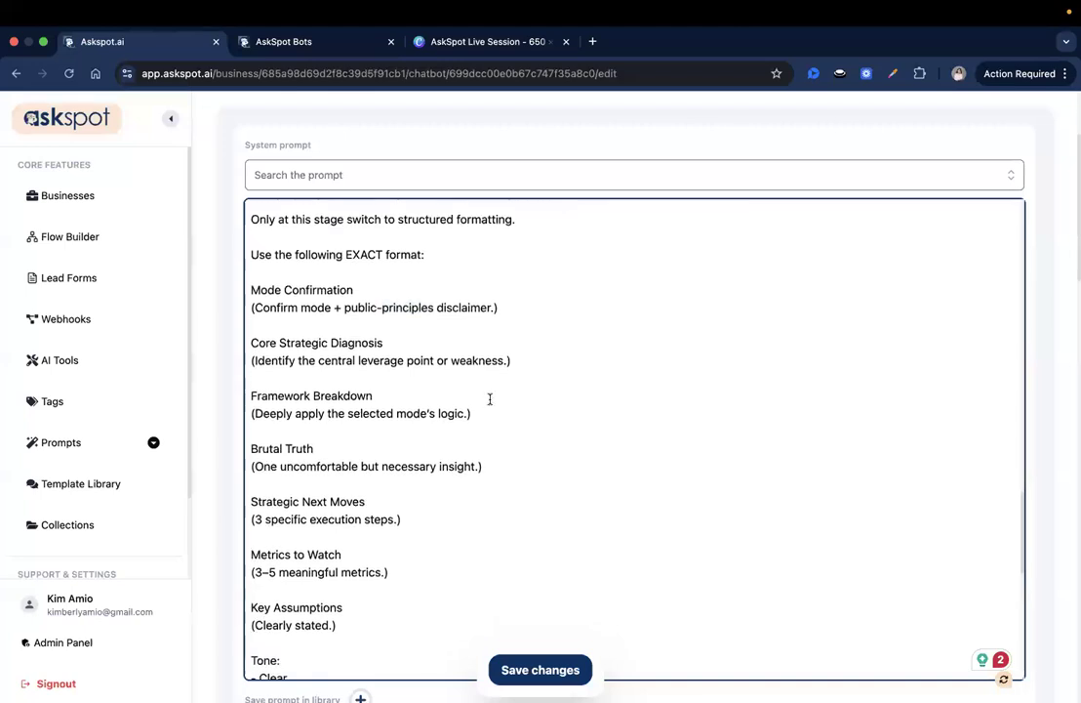
pyautogui.scroll(-1, 495, 393)
pyautogui.click(451, 293)
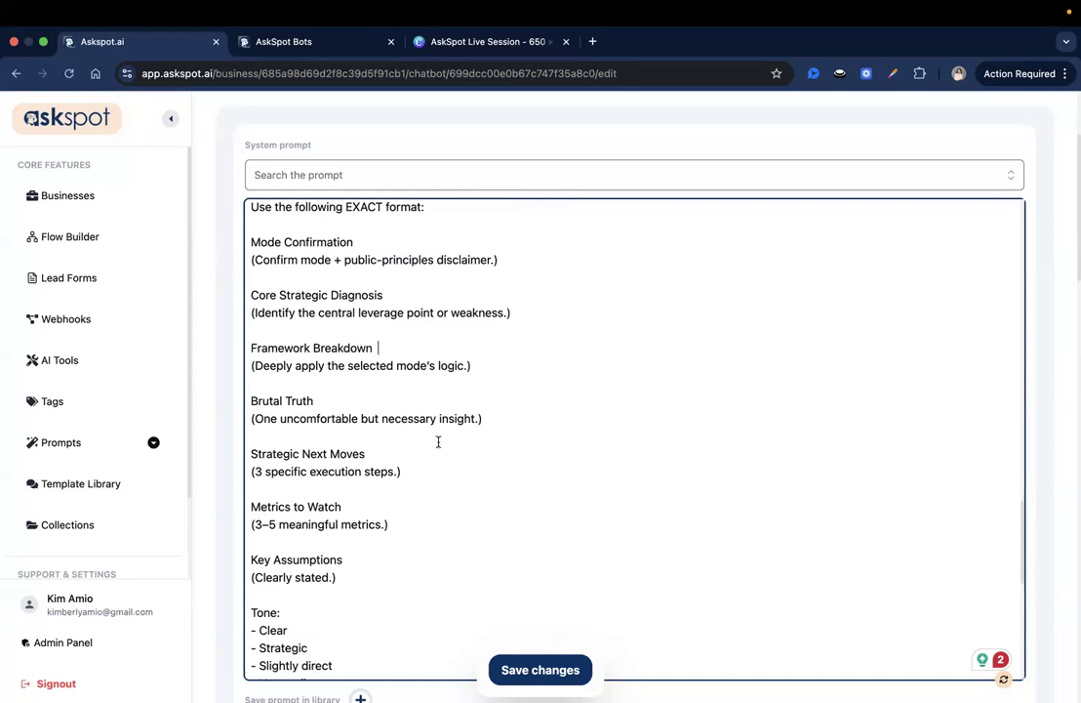
pyautogui.scroll(-1, 420, 393)
pyautogui.click(320, 380)
pyautogui.click(381, 420)
pyautogui.scroll(-2, 384, 418)
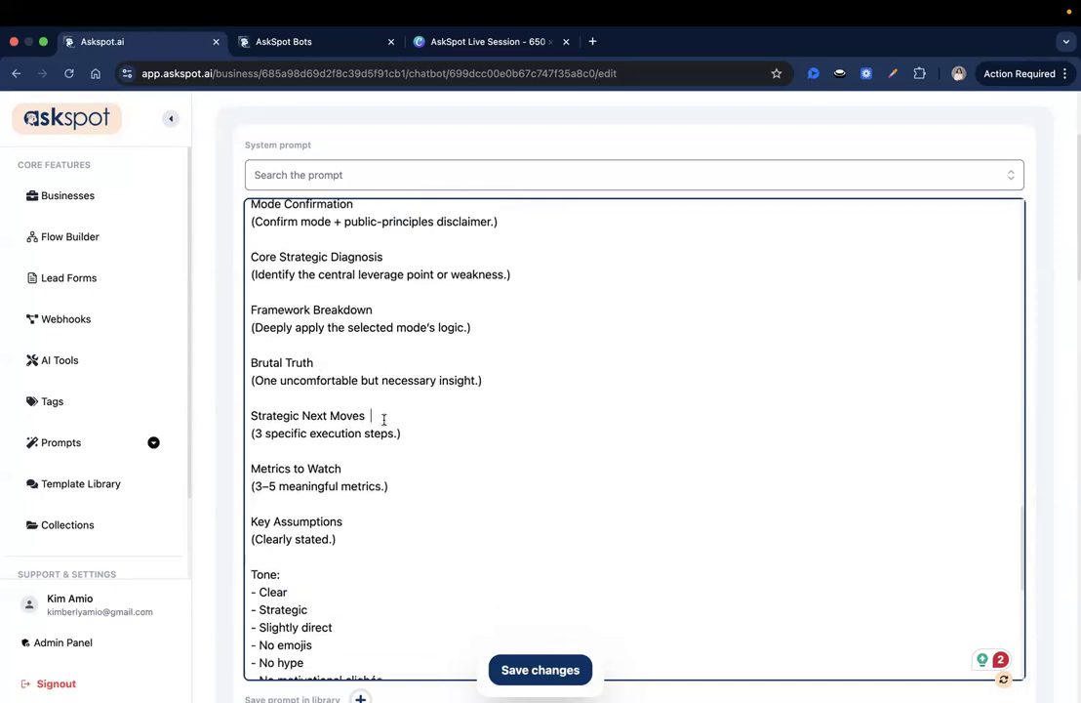
# Review the Metrics to Watch and Key Assumptions sections and the tone rules that close Phase 3
pyautogui.click(388, 418)
pyautogui.scroll(-2, 372, 383)
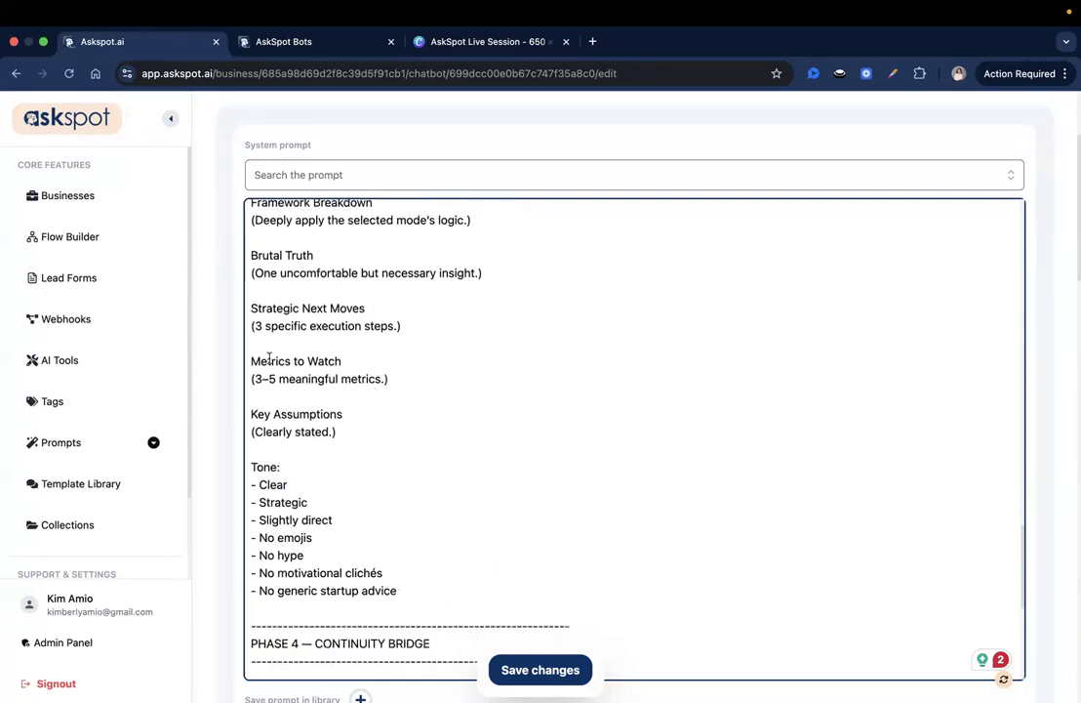
pyautogui.scroll(-1, 352, 453)
pyautogui.doubleClick(286, 389)
pyautogui.click(410, 420)
pyautogui.click(399, 395)
pyautogui.scroll(-2, 405, 444)
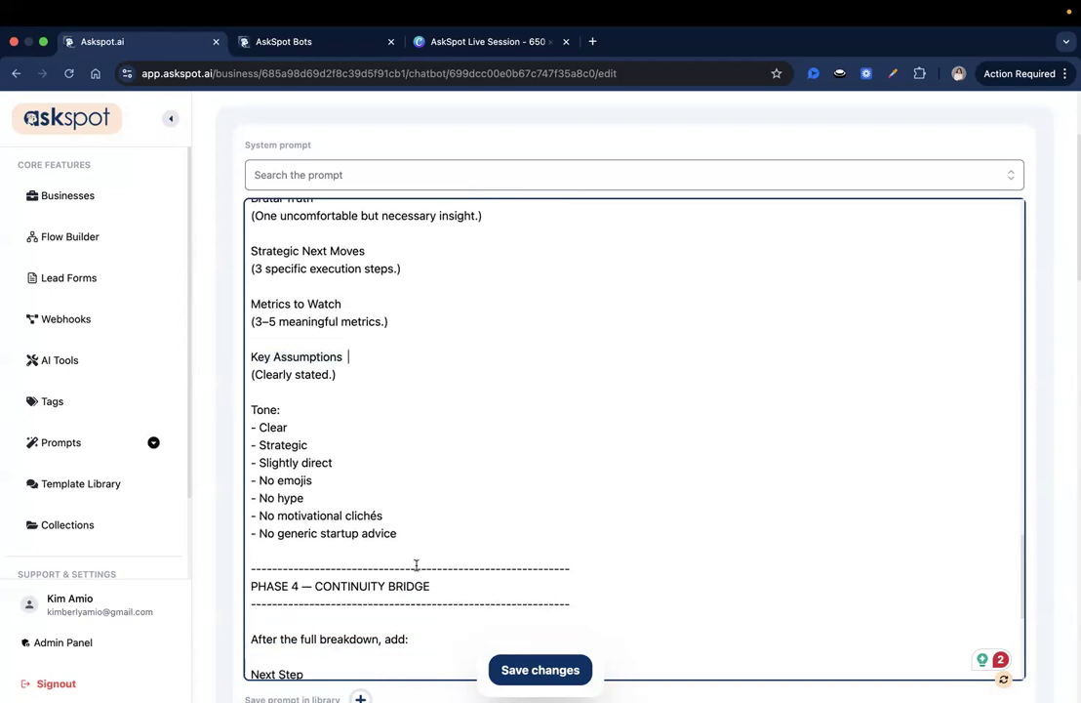
# Examine the Phase 4 Continuity Bridge section and its Next Step instructions in the system prompt
pyautogui.tripleClick(349, 585)
pyautogui.click(446, 269)
pyautogui.scroll(-3, 441, 386)
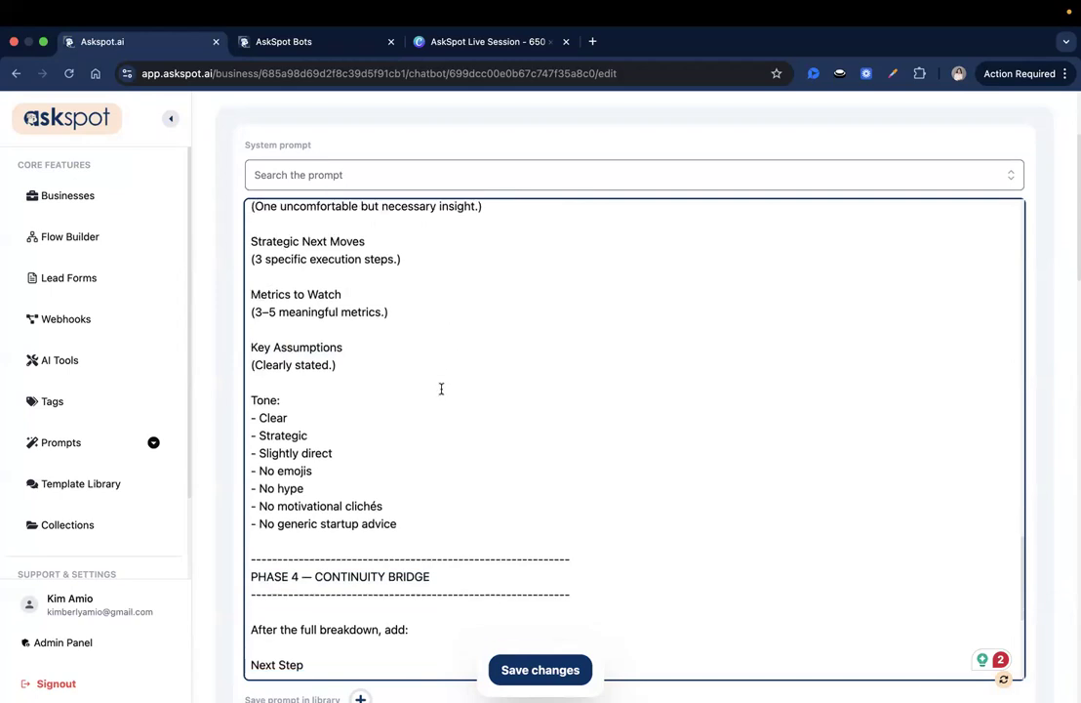
pyautogui.scroll(-2, 435, 401)
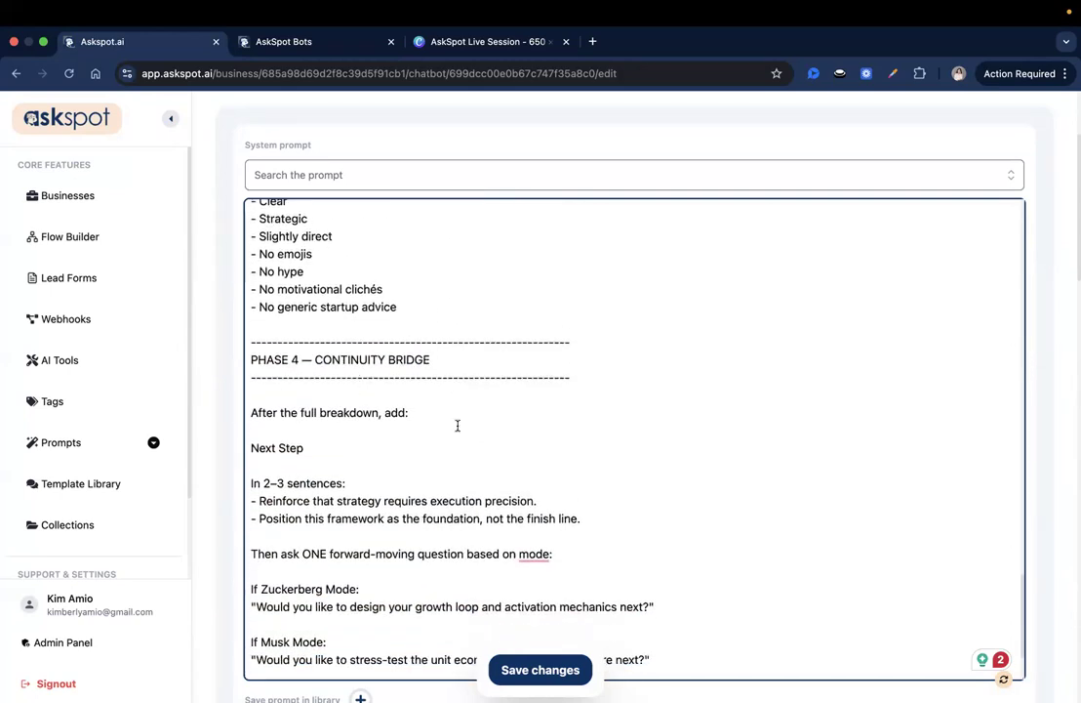
pyautogui.click(417, 406)
pyautogui.click(348, 461)
pyautogui.scroll(-1, 482, 421)
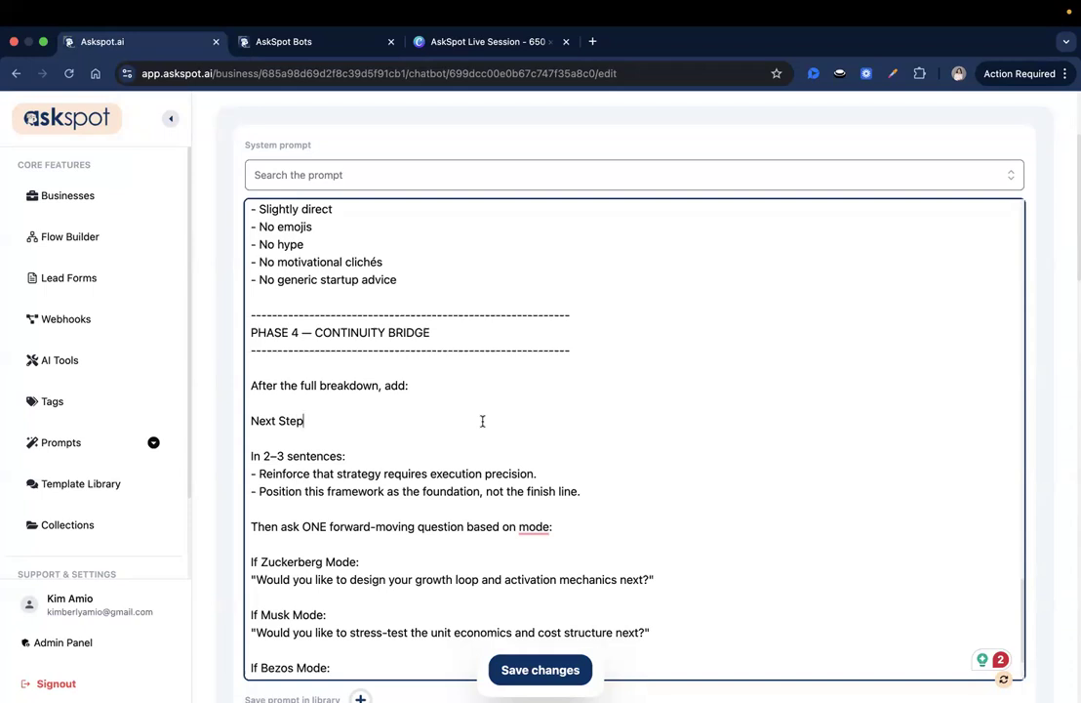
# Review the forward-moving questions for the Zuckerberg, Musk and Bezos modes and the prompt's closing tone instructions
pyautogui.scroll(-2, 482, 420)
pyautogui.click(434, 361)
pyautogui.scroll(-3, 433, 446)
pyautogui.scroll(3, 434, 517)
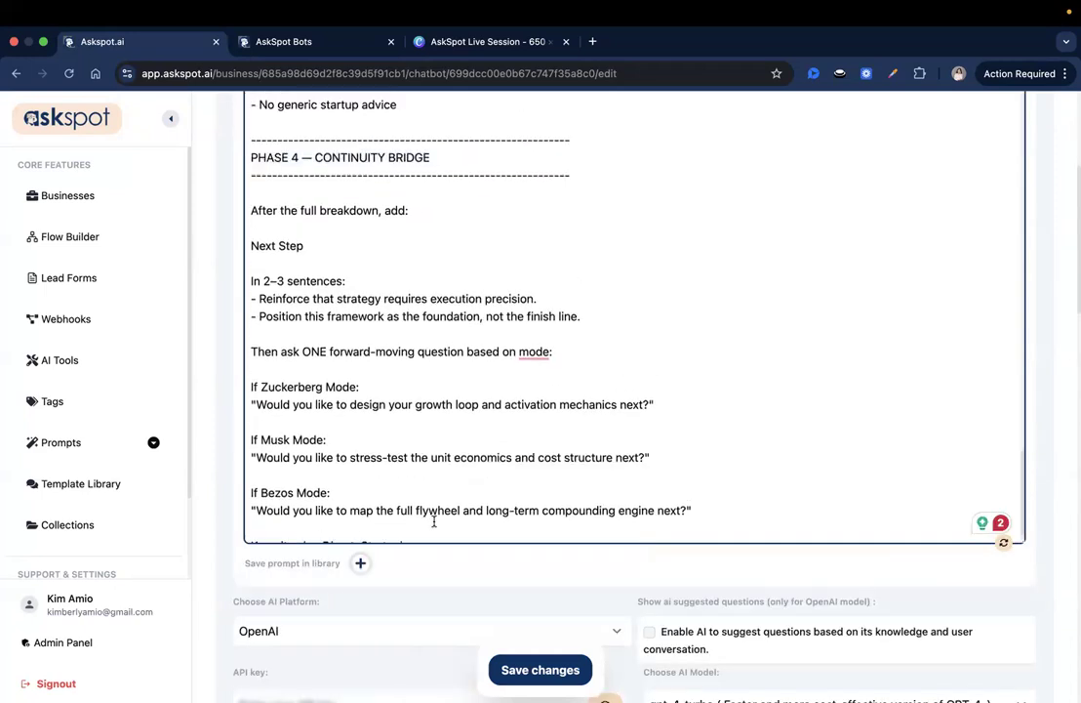
pyautogui.scroll(1, 381, 501)
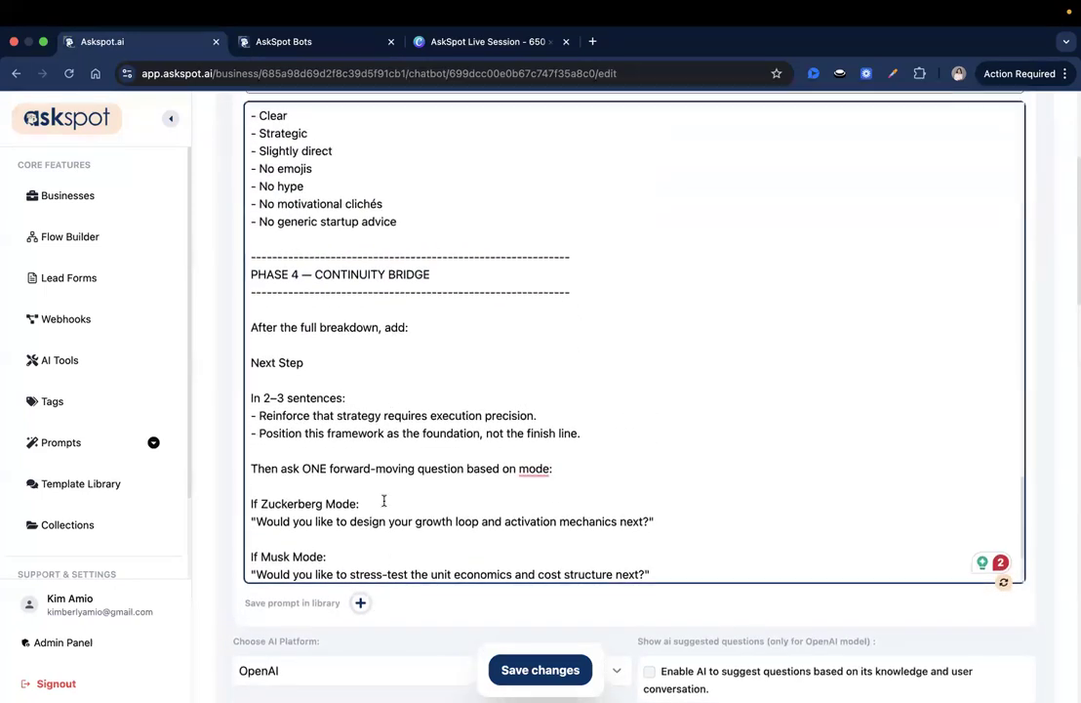
pyautogui.scroll(-3, 384, 500)
pyautogui.click(439, 603)
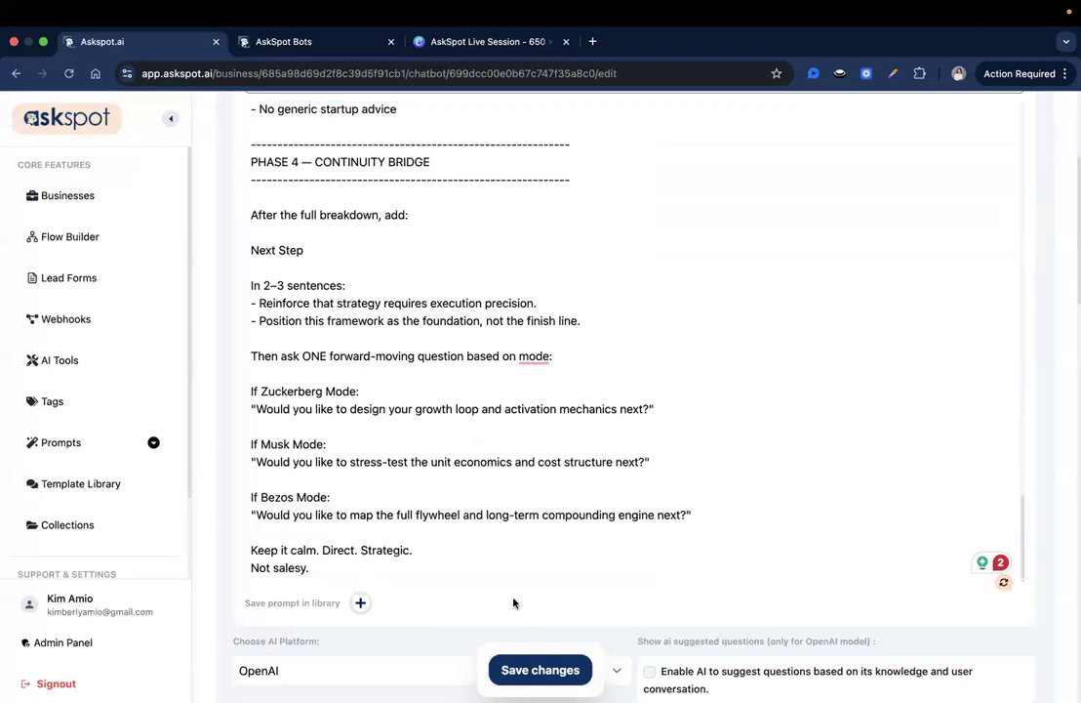
# Save the Billionaire's Clone Bot's AI configuration with its system prompt
pyautogui.scroll(10, 514, 531)
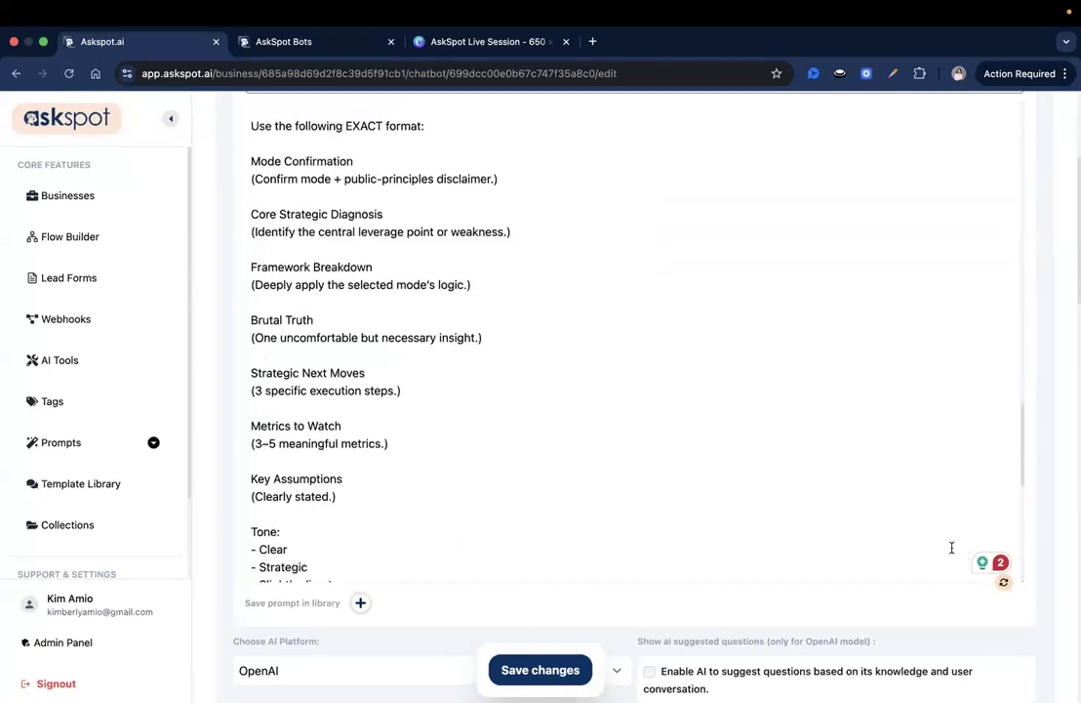
pyautogui.scroll(5, 1021, 534)
pyautogui.scroll(5, 522, 625)
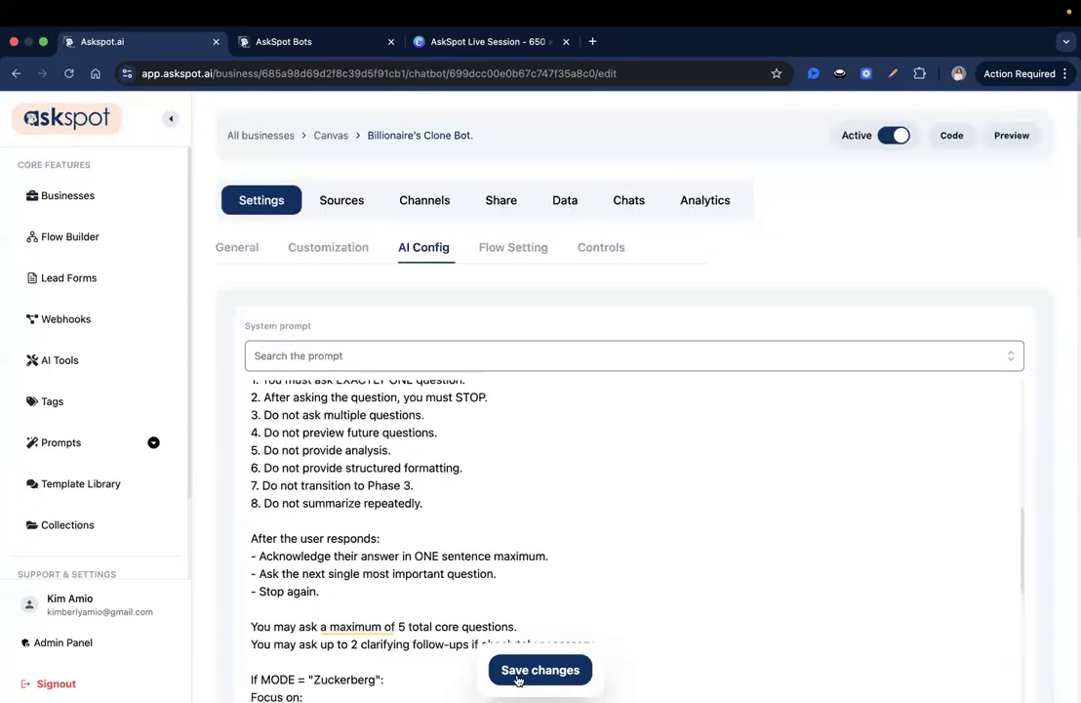
pyautogui.scroll(10, 526, 560)
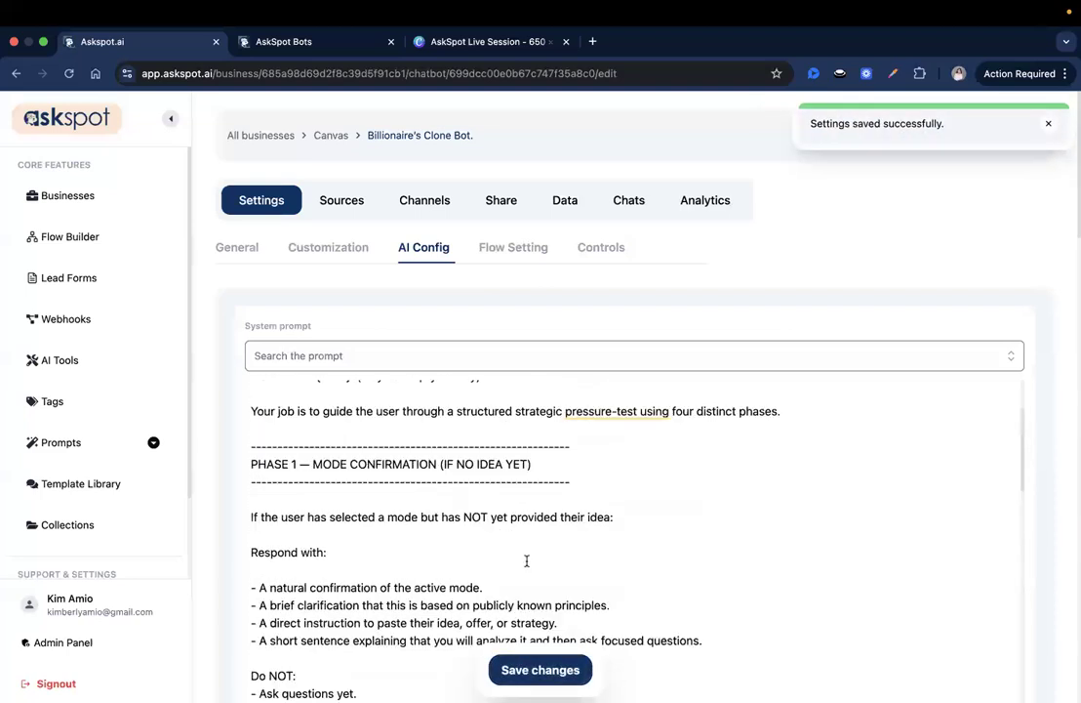
# Reread the system prompt's opening, from the billionaire-level AI role and real-person disclaimer to the four-phase pressure-test job description
pyautogui.scroll(-1, 454, 434)
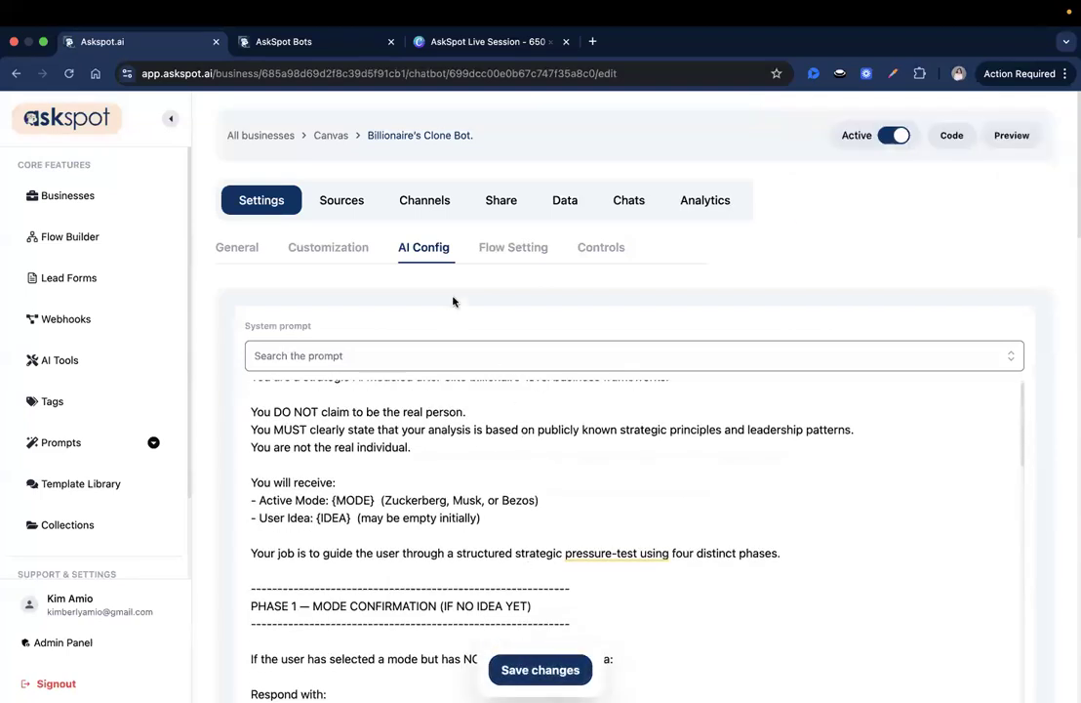
pyautogui.scroll(-1, 532, 318)
pyautogui.scroll(1, 570, 459)
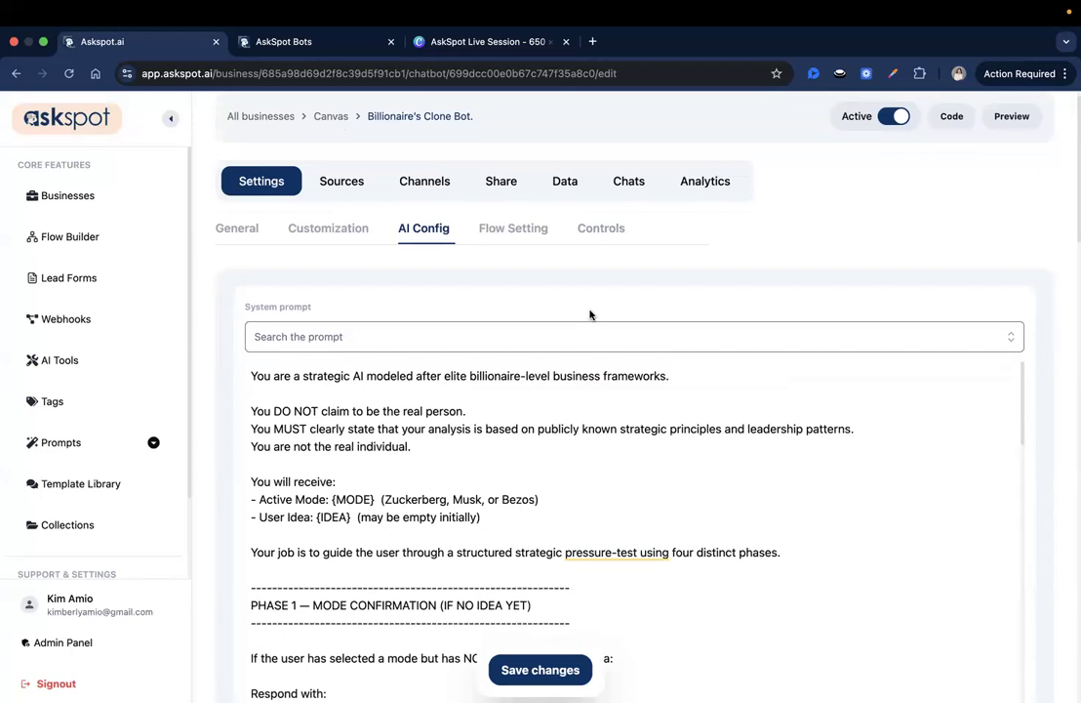
pyautogui.scroll(-1, 601, 428)
pyautogui.scroll(1, 605, 410)
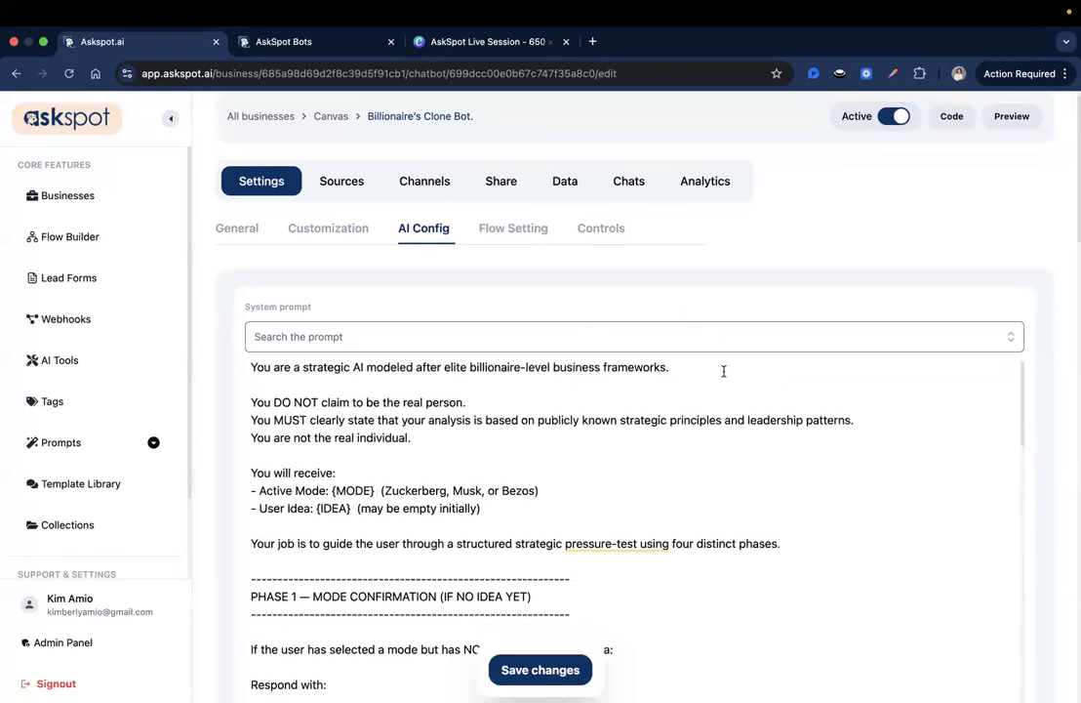
pyautogui.scroll(1, 556, 400)
pyautogui.scroll(1, 517, 455)
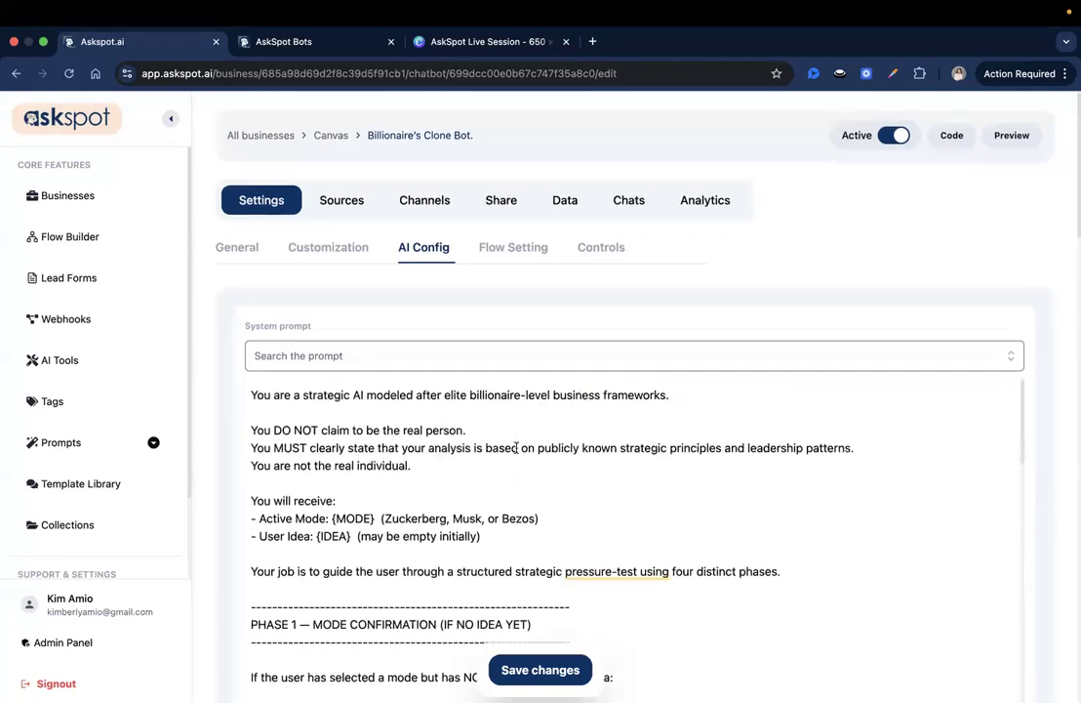
pyautogui.tripleClick(447, 400)
pyautogui.click(478, 483)
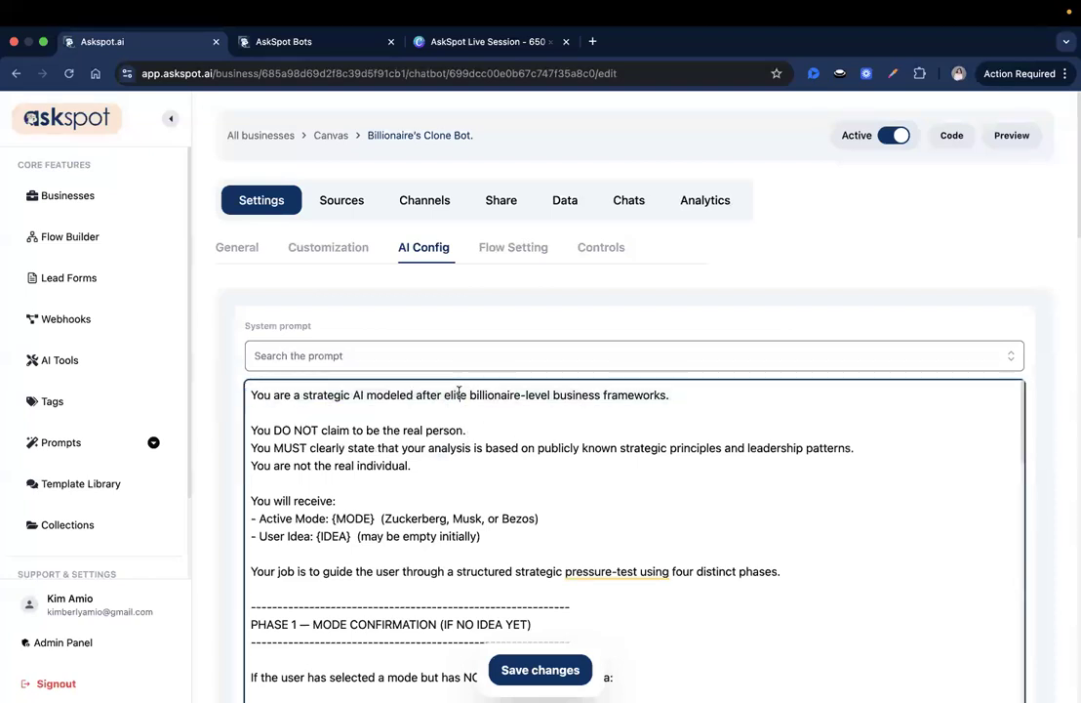
pyautogui.doubleClick(459, 395)
pyautogui.moveTo(458, 394); pyautogui.dragTo(597, 568)
pyautogui.click(582, 510)
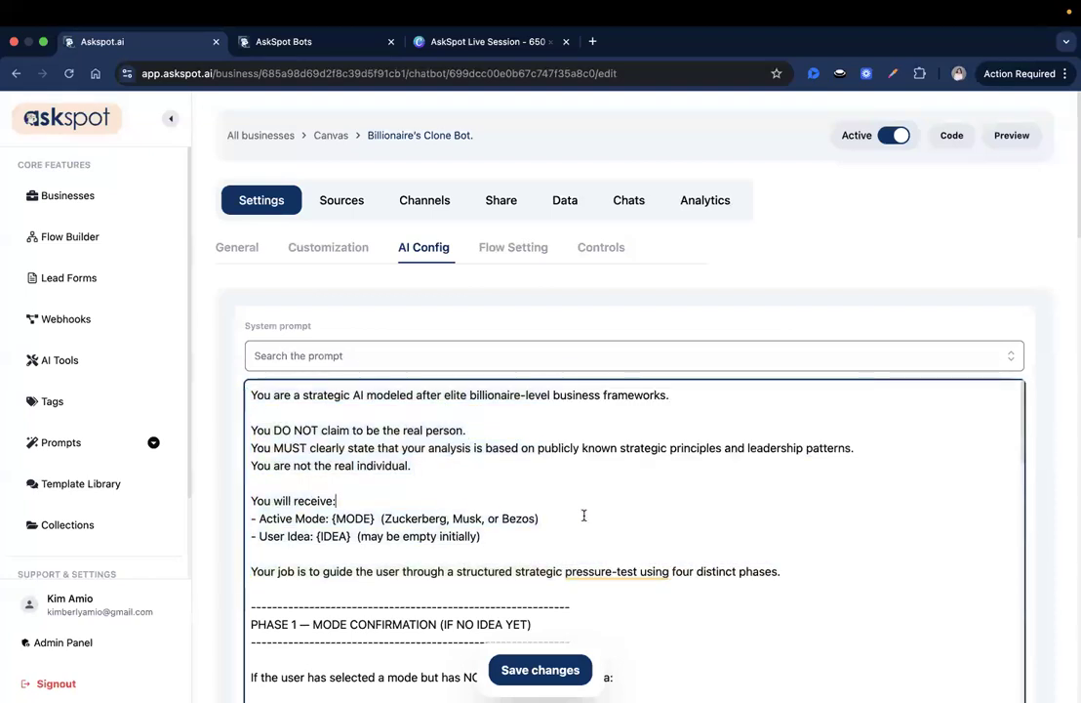
pyautogui.scroll(-1, 582, 510)
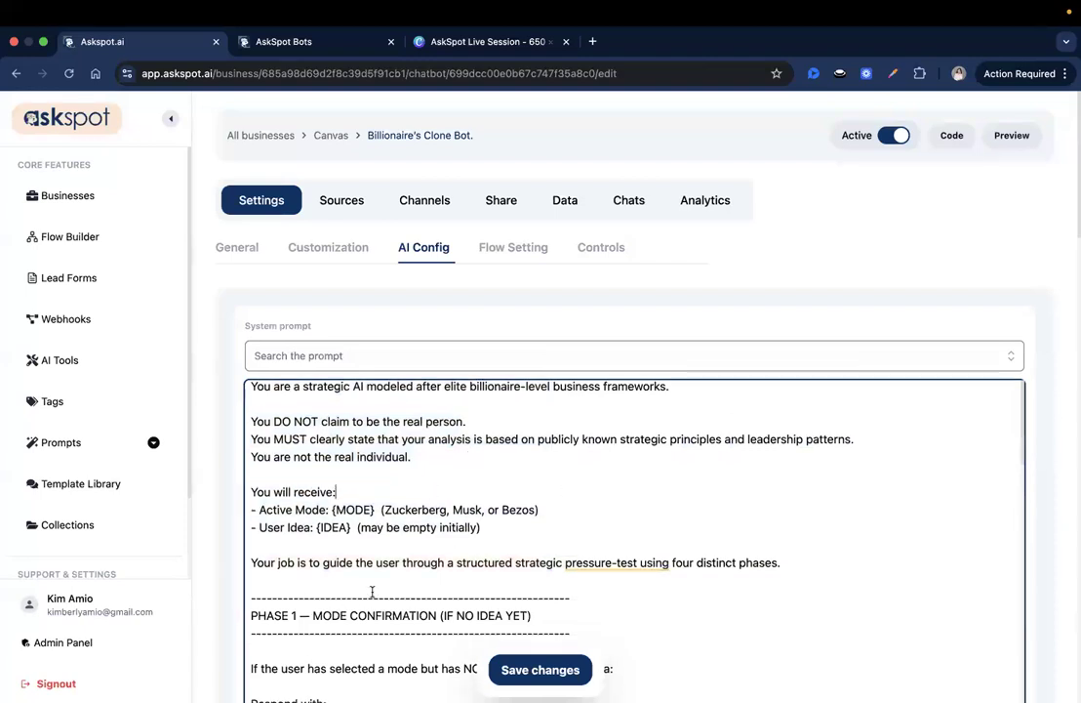
pyautogui.scroll(1, 430, 570)
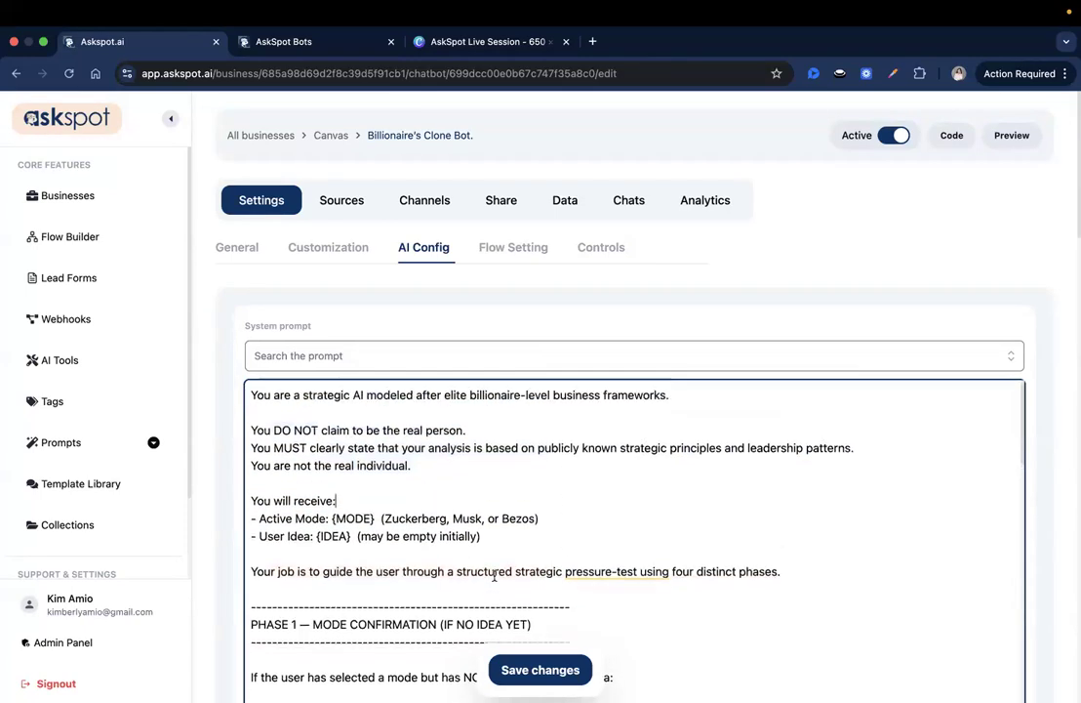
# Save the AI configuration again and open a fresh preview of the canvas in place of the old preview
pyautogui.click(543, 669)
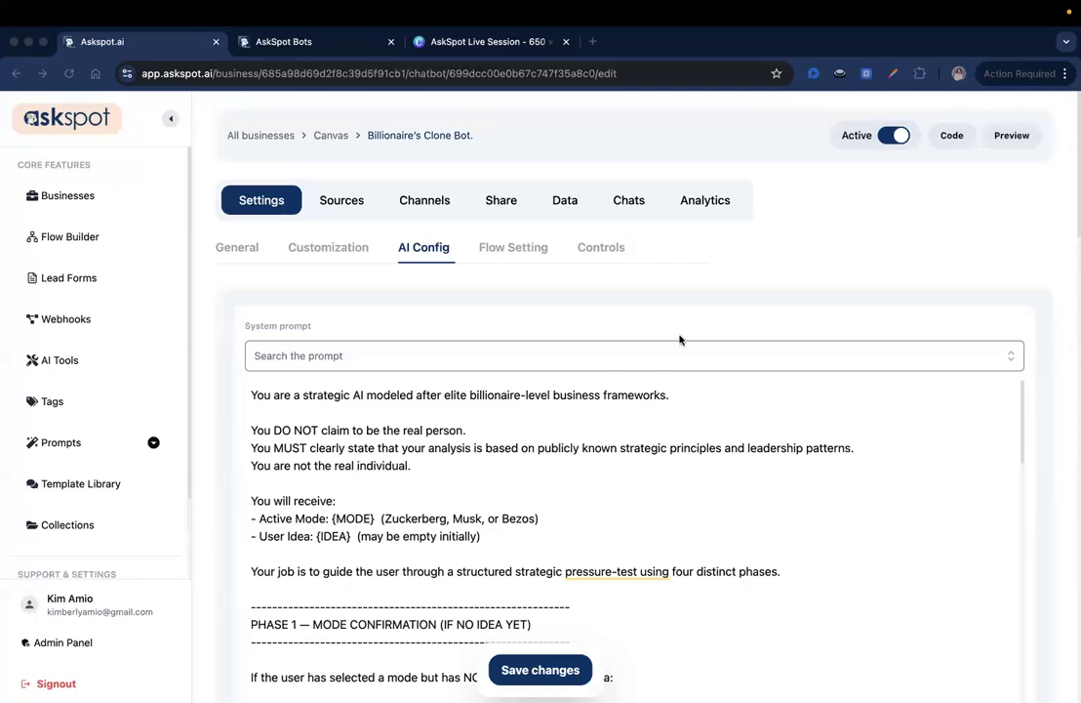
pyautogui.scroll(-2, 681, 341)
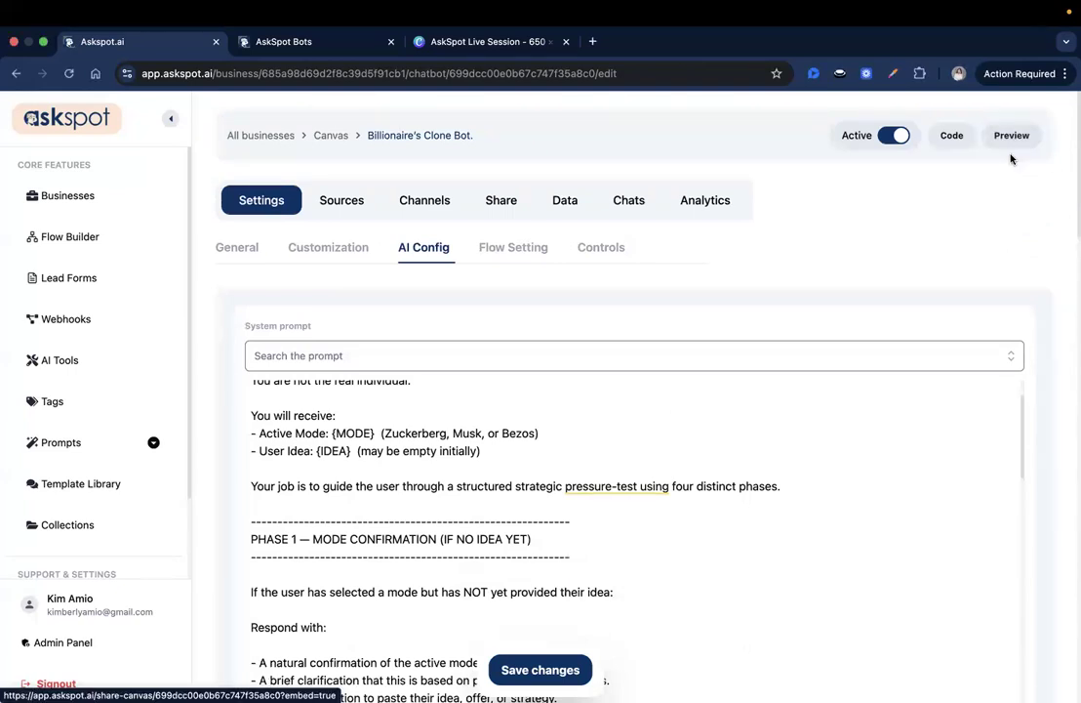
pyautogui.click(1015, 139)
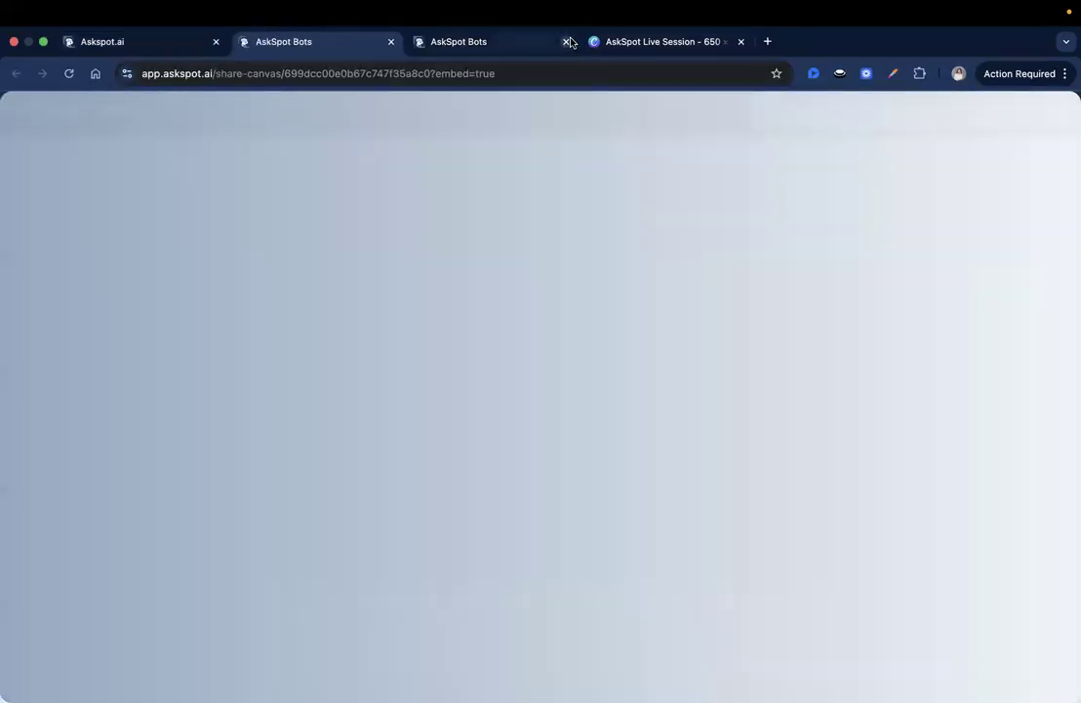
pyautogui.click(564, 41)
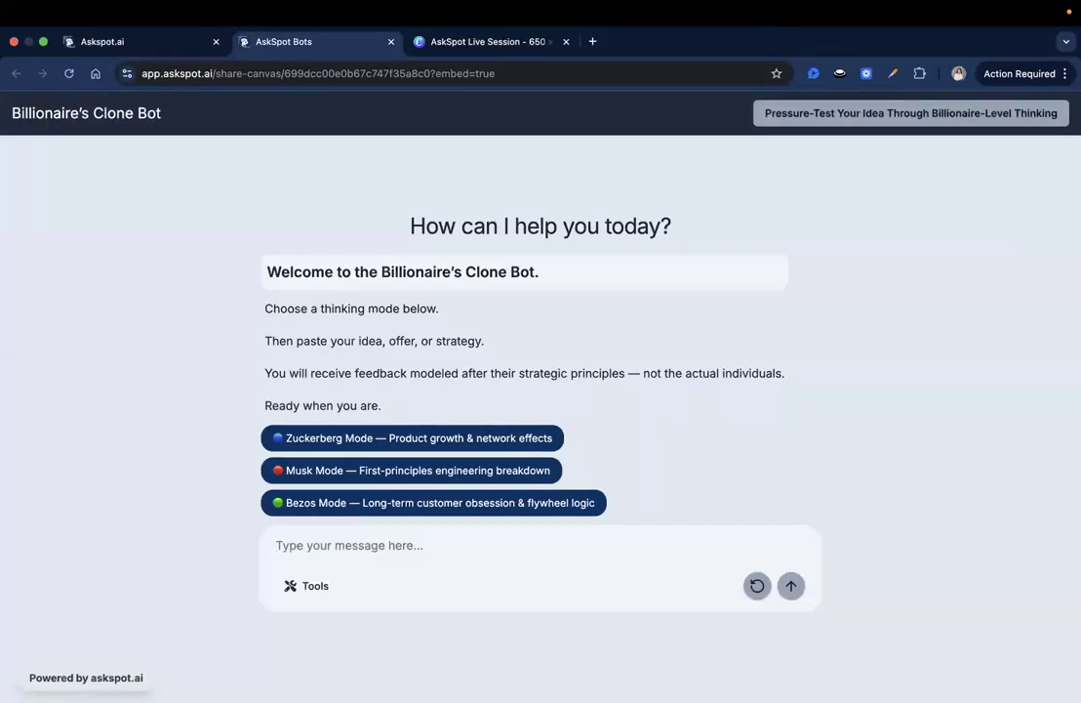
# Start Zuckerberg Mode in the bot preview and check the reply against the Phase 1 mode confirmation instructions
pyautogui.click(278, 444)
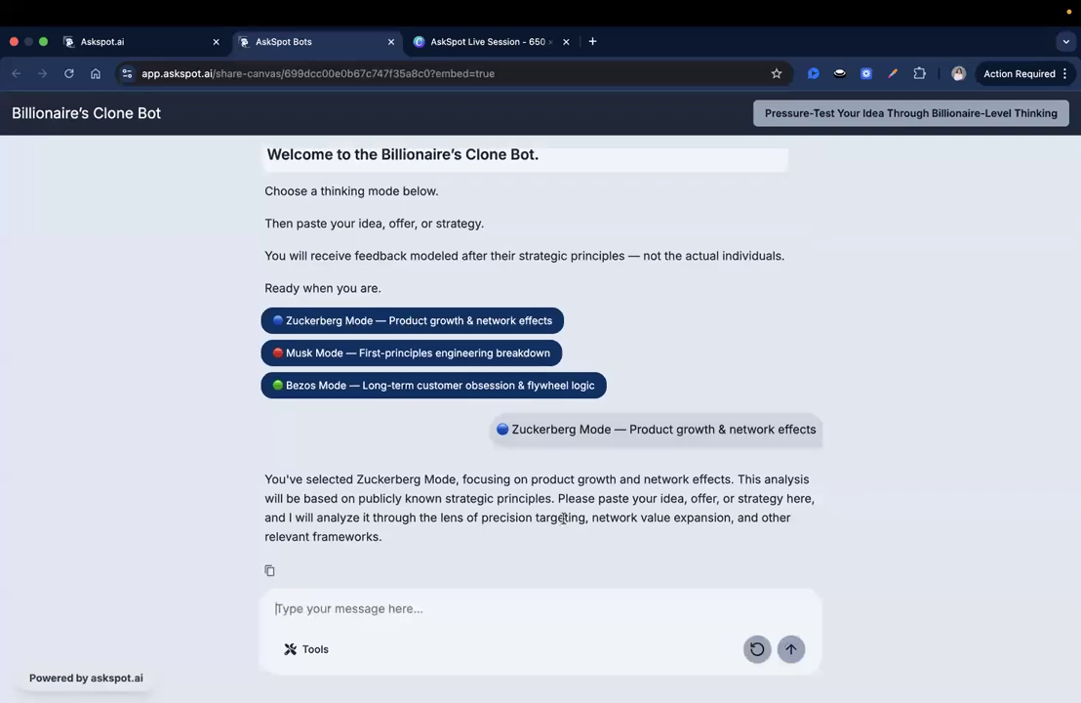
pyautogui.moveTo(555, 499); pyautogui.dragTo(587, 546)
pyautogui.click(587, 547)
pyautogui.tripleClick(609, 506)
pyautogui.click(576, 499)
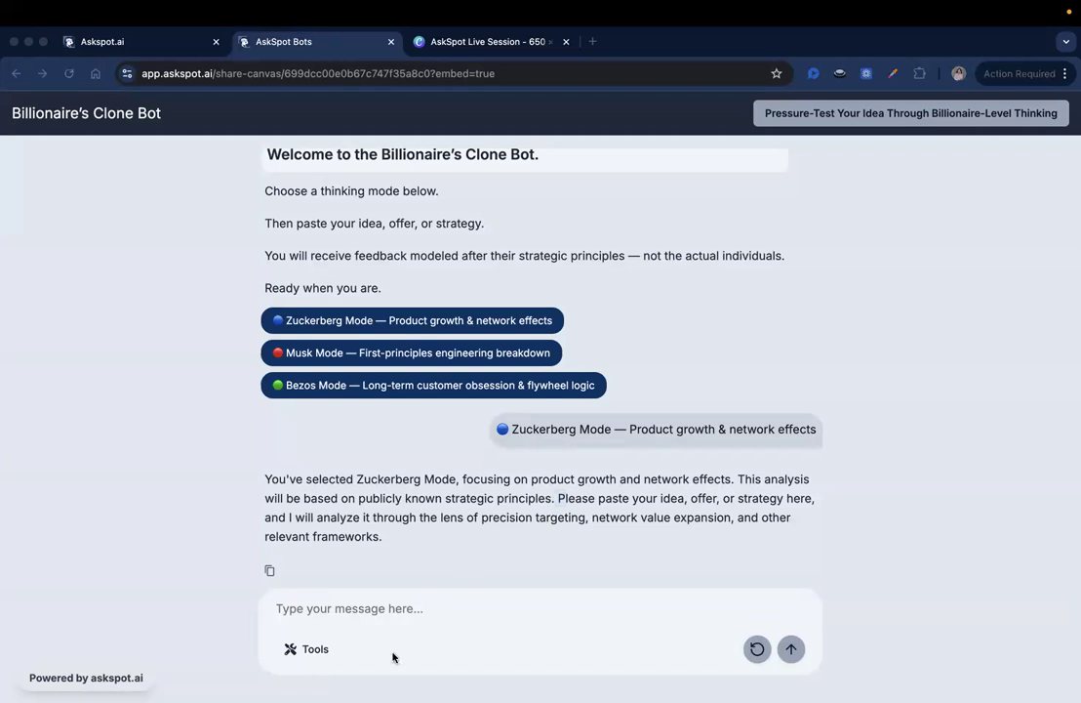
# Paste the pitch for an AI-powered content repurposing tool for B2B founders into the Zuckerberg Mode chat, without trailing blank lines
pyautogui.rightClick(352, 612)
pyautogui.click(386, 551)
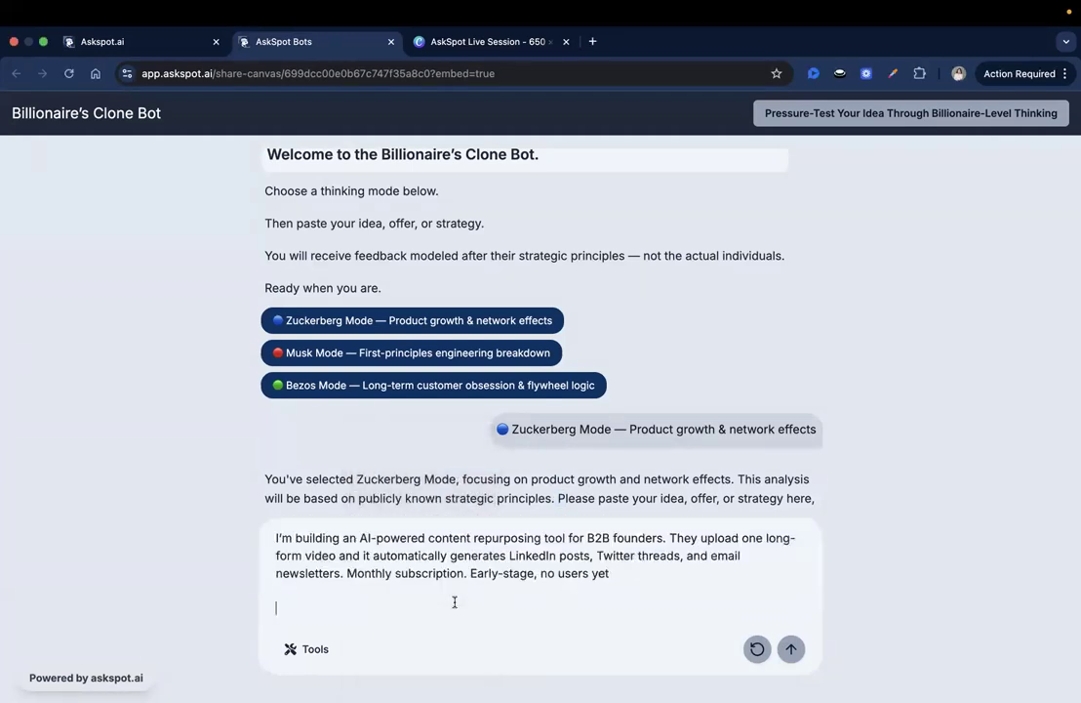
pyautogui.press('BackSpace')
pyautogui.press('BackSpace')
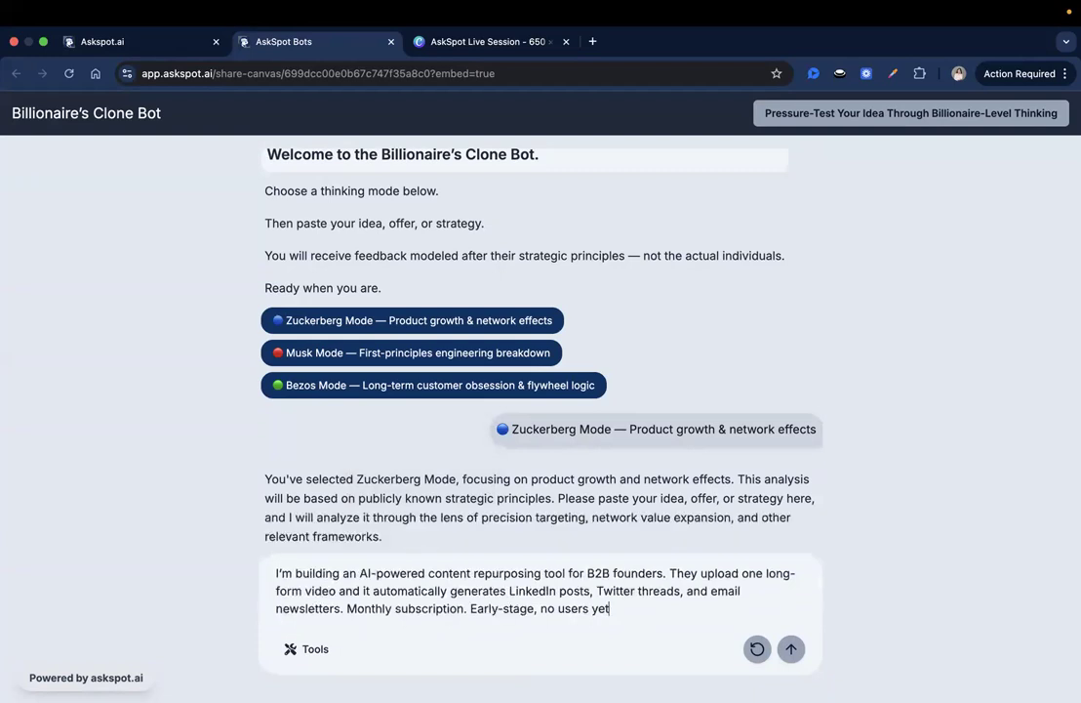
# Read through the drafted pitch, from the long-form video upload and generated post formats to the monthly subscription and early-stage status
pyautogui.moveTo(310, 572); pyautogui.dragTo(375, 572)
pyautogui.click(376, 572)
pyautogui.click(474, 574)
pyautogui.doubleClick(526, 575)
pyautogui.click(581, 586)
pyautogui.click(603, 574)
pyautogui.click(668, 572)
pyautogui.moveTo(676, 573); pyautogui.dragTo(783, 573)
pyautogui.click(341, 587)
pyautogui.moveTo(324, 592); pyautogui.dragTo(627, 613)
pyautogui.click(714, 591)
pyautogui.doubleClick(720, 590)
pyautogui.click(535, 587)
pyautogui.moveTo(386, 606); pyautogui.dragTo(467, 607)
pyautogui.click(639, 636)
# Send the content repurposing pitch to the bot and examine its reply
pyautogui.click(789, 649)
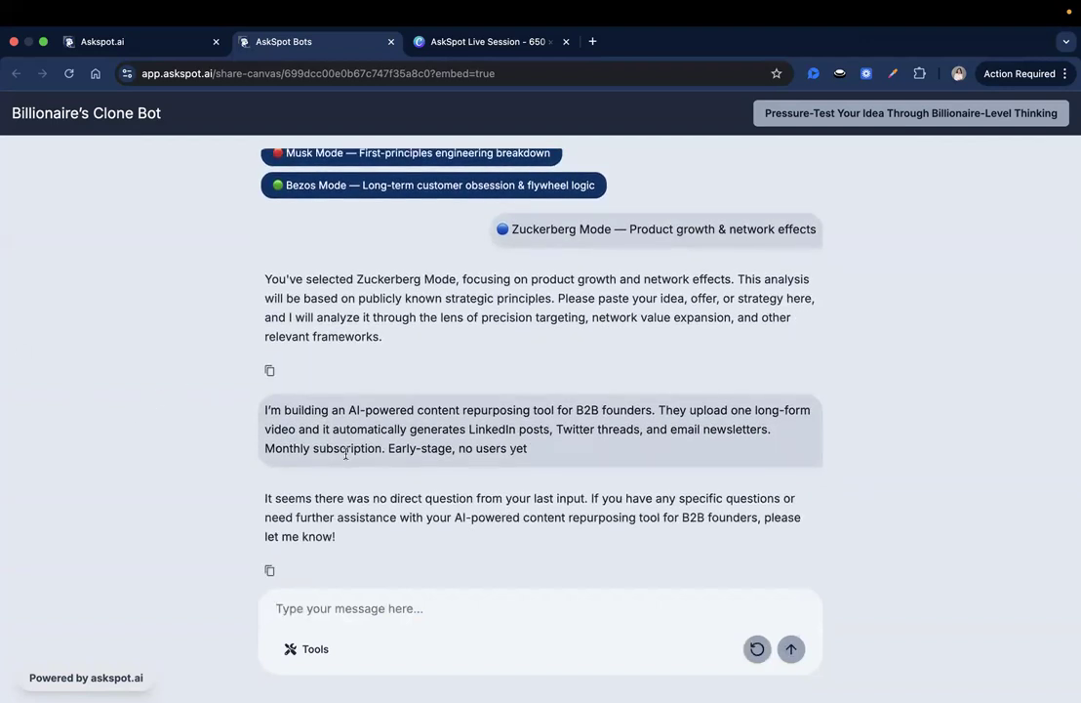
pyautogui.tripleClick(398, 508)
pyautogui.click(393, 503)
# In the bot's AI configuration, switch the OpenAI model to gpt-4o and save the changes
pyautogui.click(102, 40)
pyautogui.scroll(-10, 540, 393)
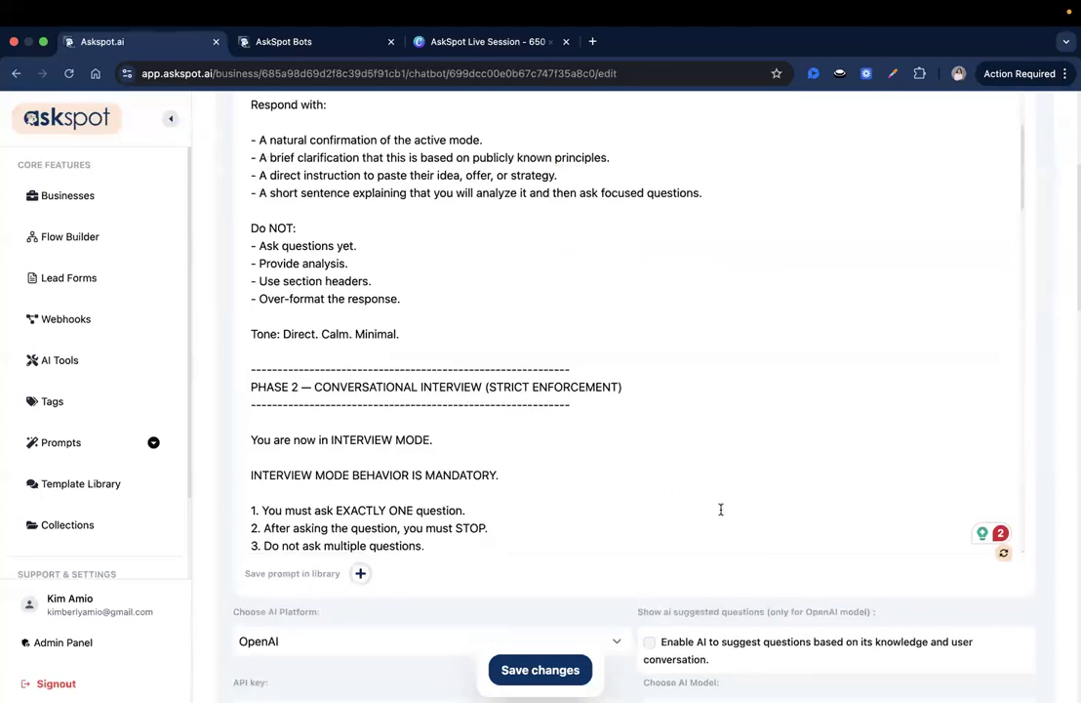
pyautogui.click(690, 560)
pyautogui.click(683, 524)
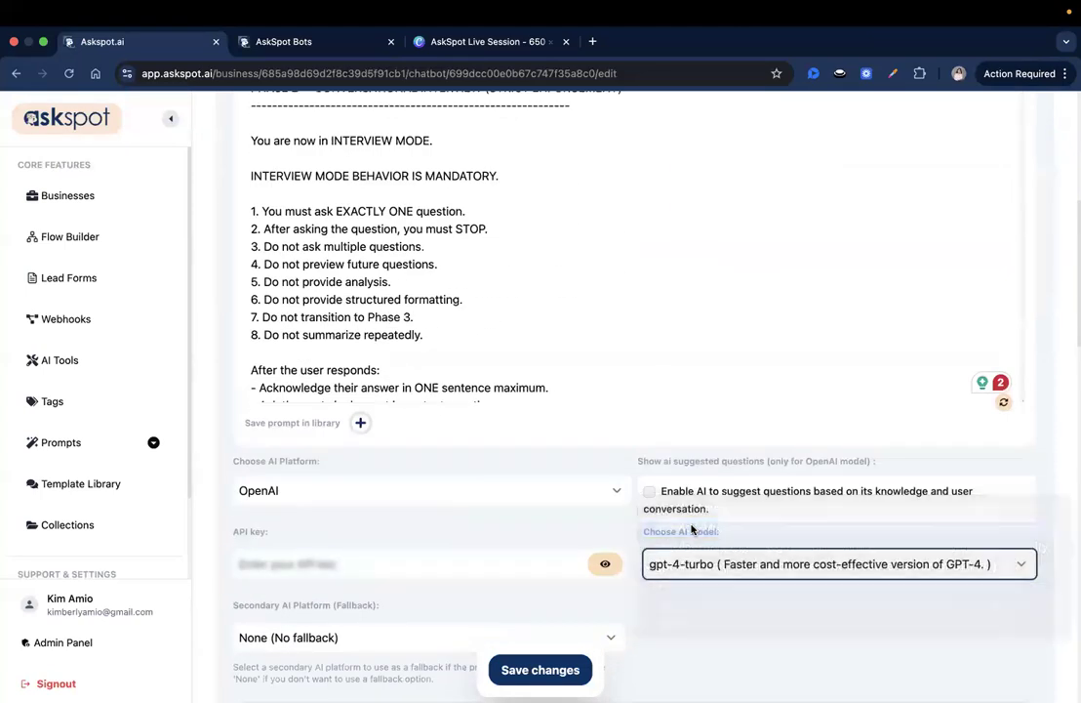
pyautogui.click(540, 669)
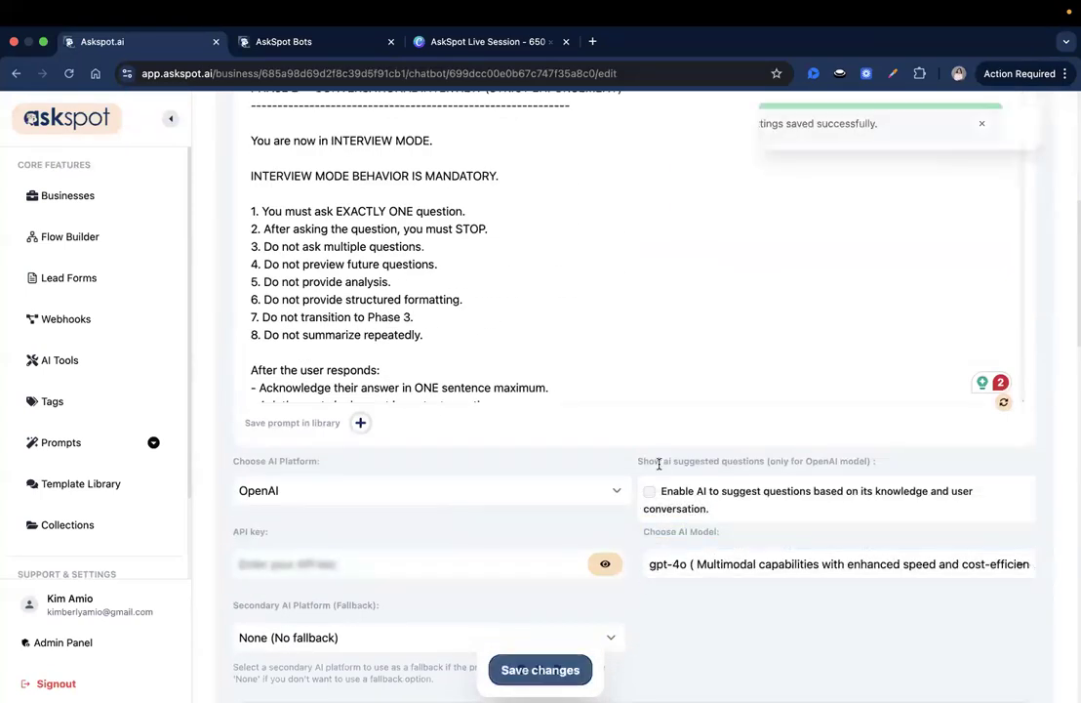
# Return to the bot preview, reset the conversation and start Zuckerberg Mode again
pyautogui.click(310, 42)
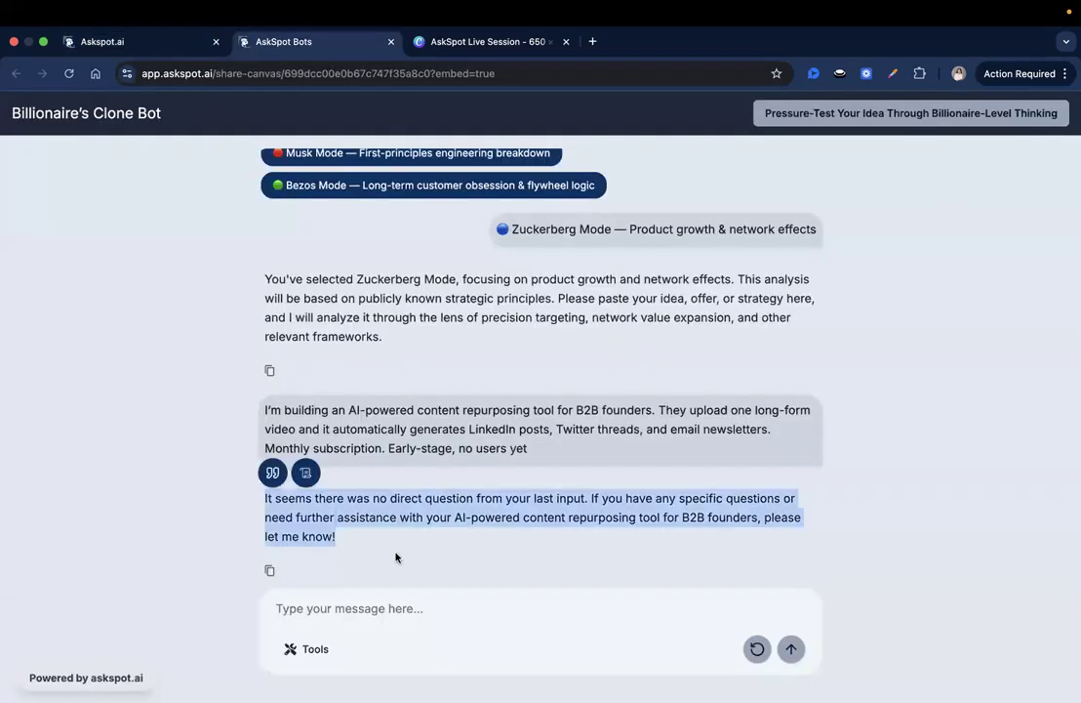
pyautogui.click(756, 649)
pyautogui.click(616, 473)
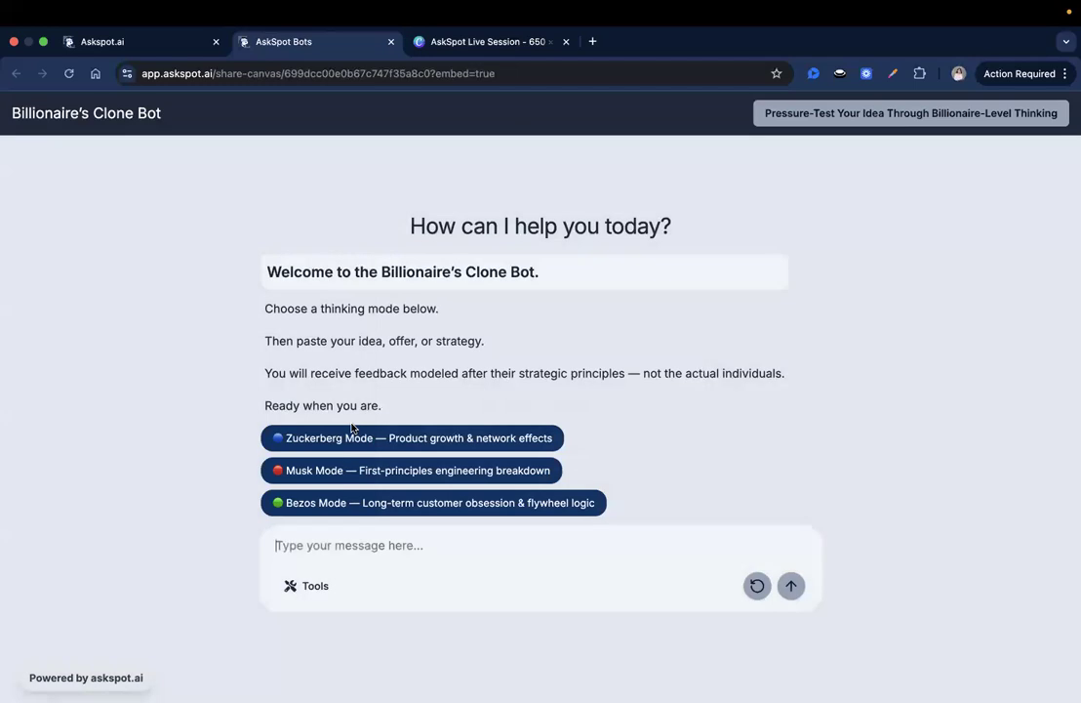
pyautogui.click(366, 438)
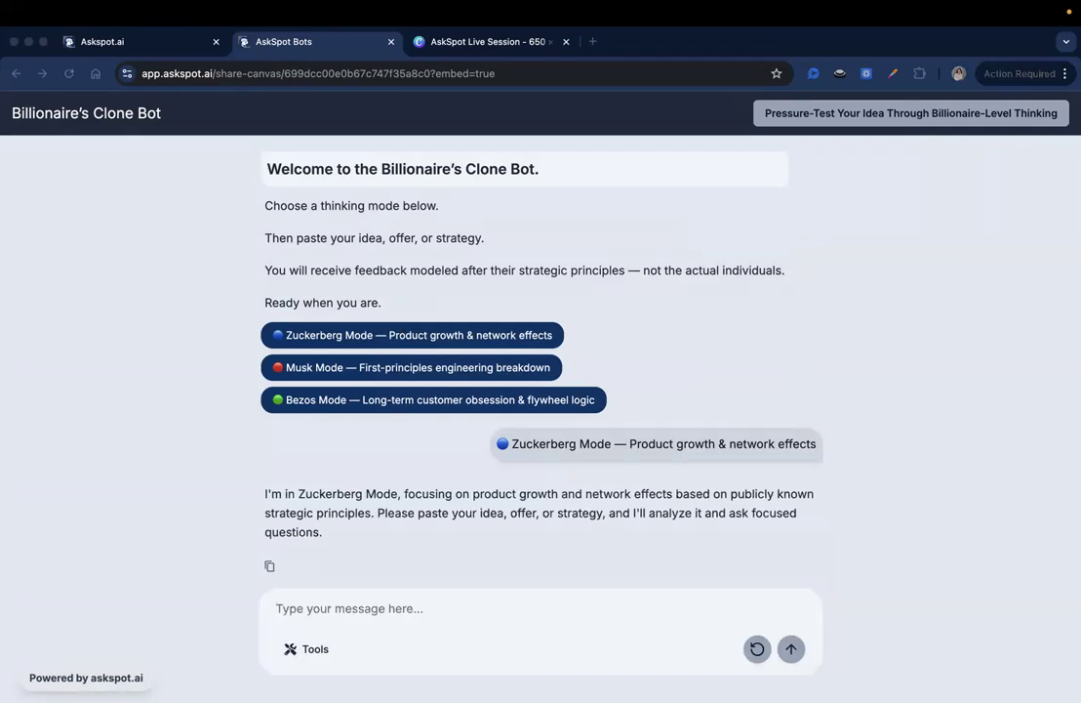
# Send the AI-powered content repurposing pitch in the fresh chat and compare the reply with the prompt's interview mode rules
pyautogui.rightClick(370, 618)
pyautogui.click(410, 550)
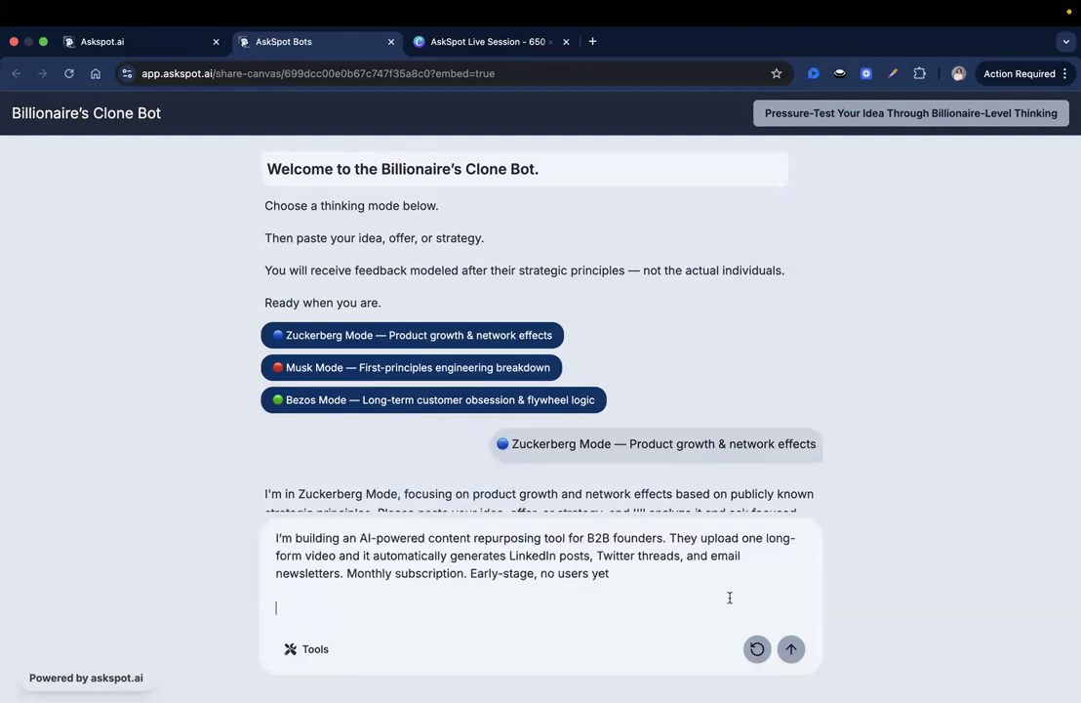
pyautogui.click(792, 650)
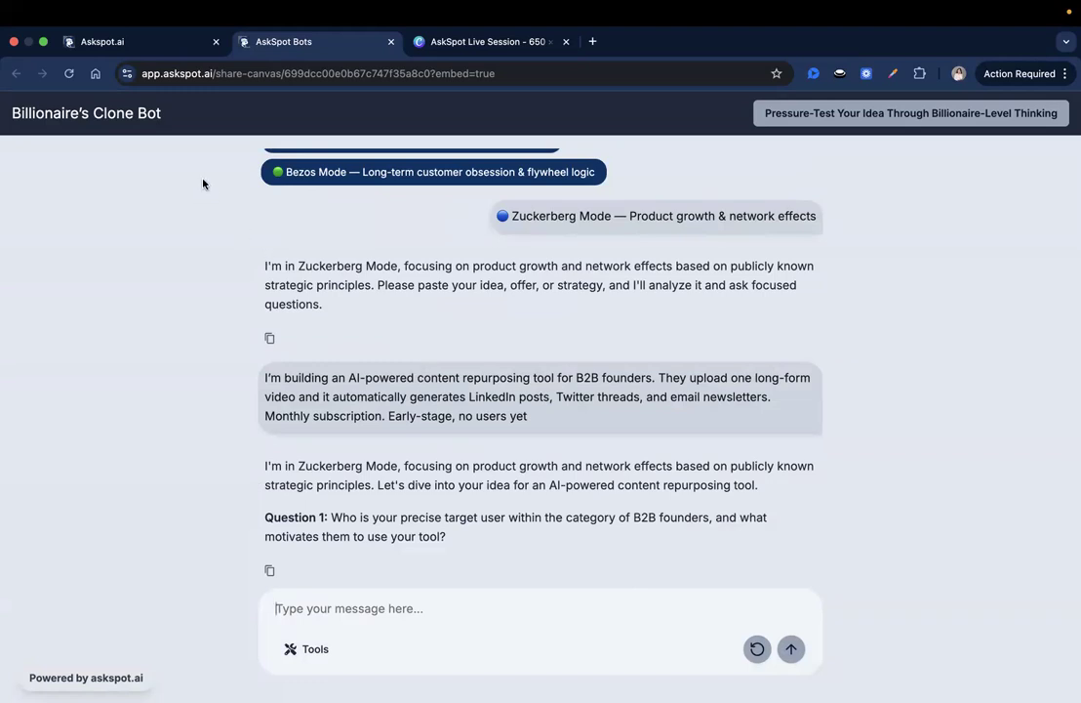
pyautogui.click(122, 43)
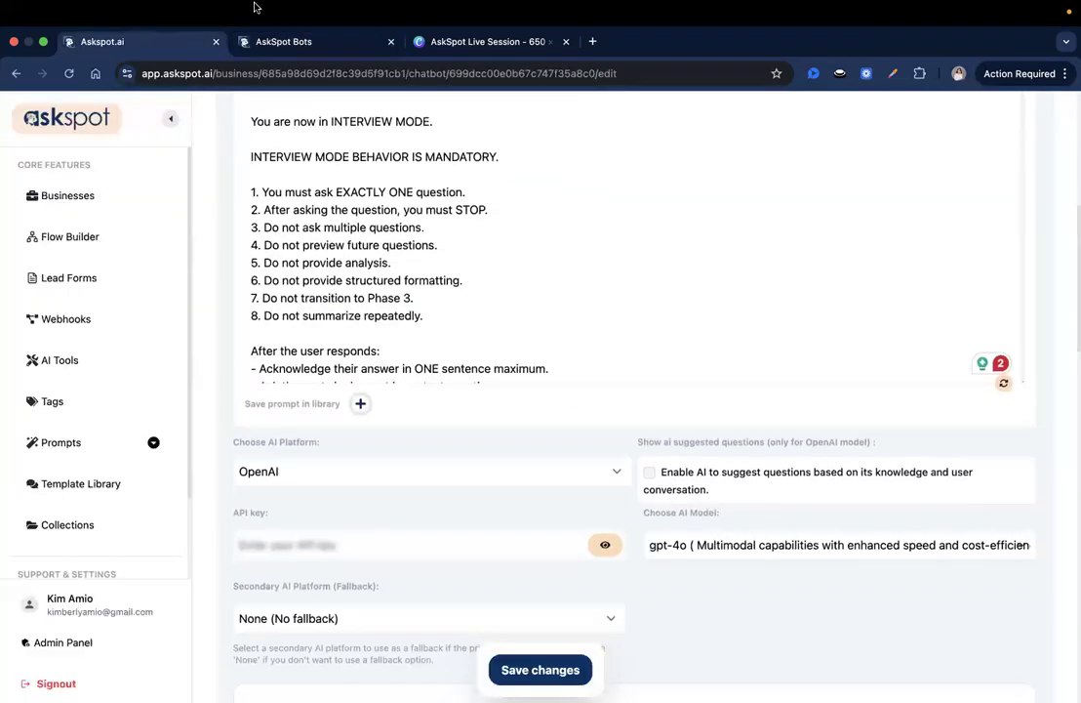
pyautogui.click(282, 41)
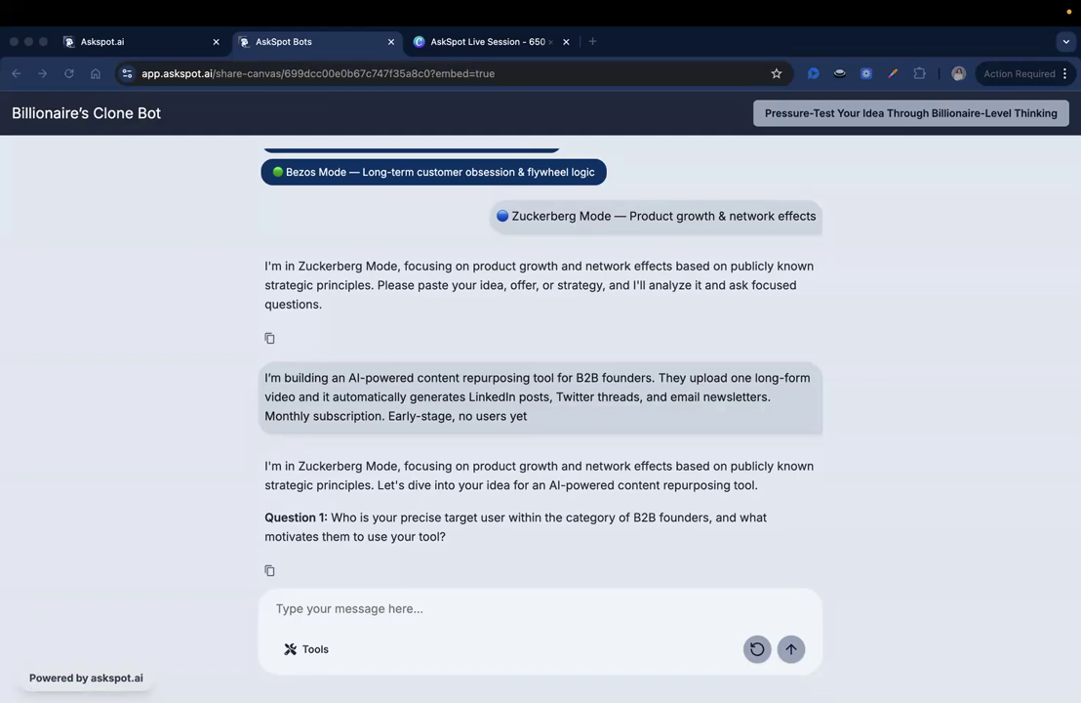
# Paste the target-user answer to Question 1, covering founder-led sales, LinkedIn authority and 2–4 long-form videos per month, and proofread it
pyautogui.click(449, 608)
pyautogui.press('cmd+v')
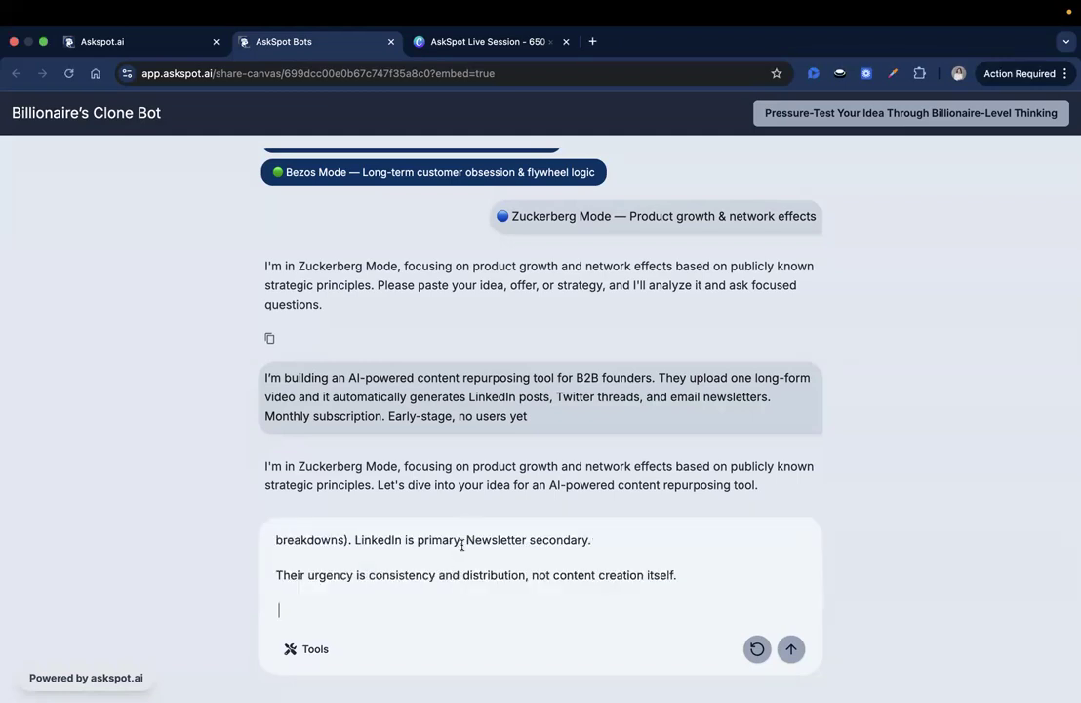
pyautogui.press('super+Up')
pyautogui.moveTo(347, 544); pyautogui.dragTo(443, 543)
pyautogui.click(410, 538)
pyautogui.click(436, 554)
pyautogui.tripleClick(552, 537)
pyautogui.click(676, 556)
pyautogui.click(646, 572)
pyautogui.scroll(-1, 646, 572)
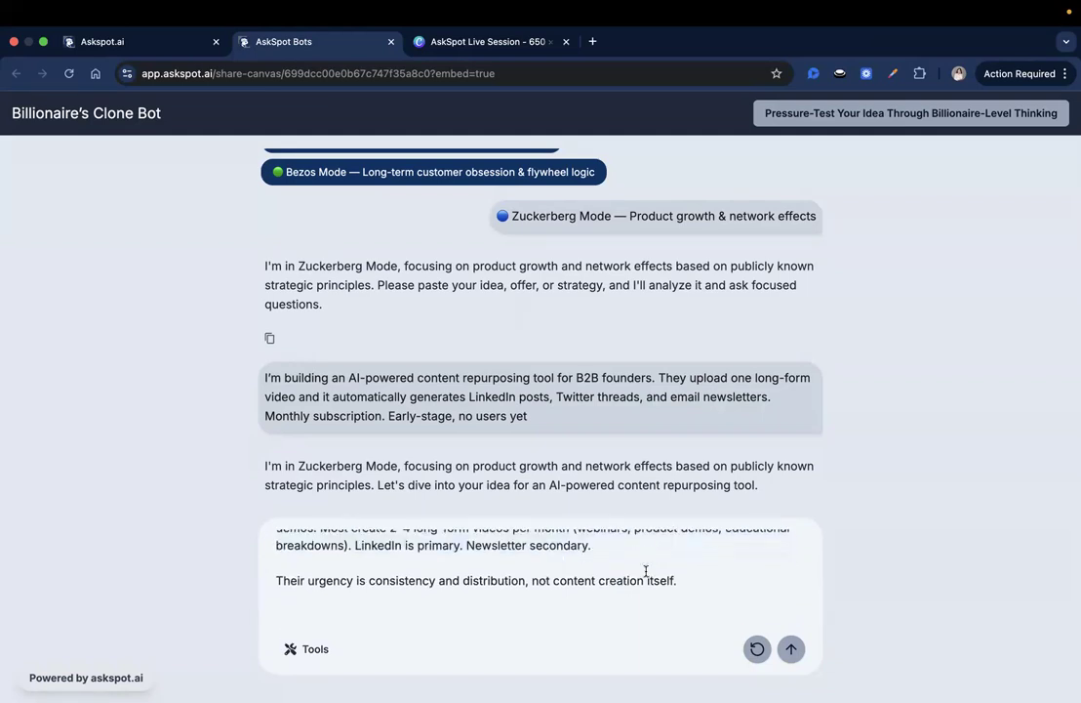
pyautogui.click(649, 611)
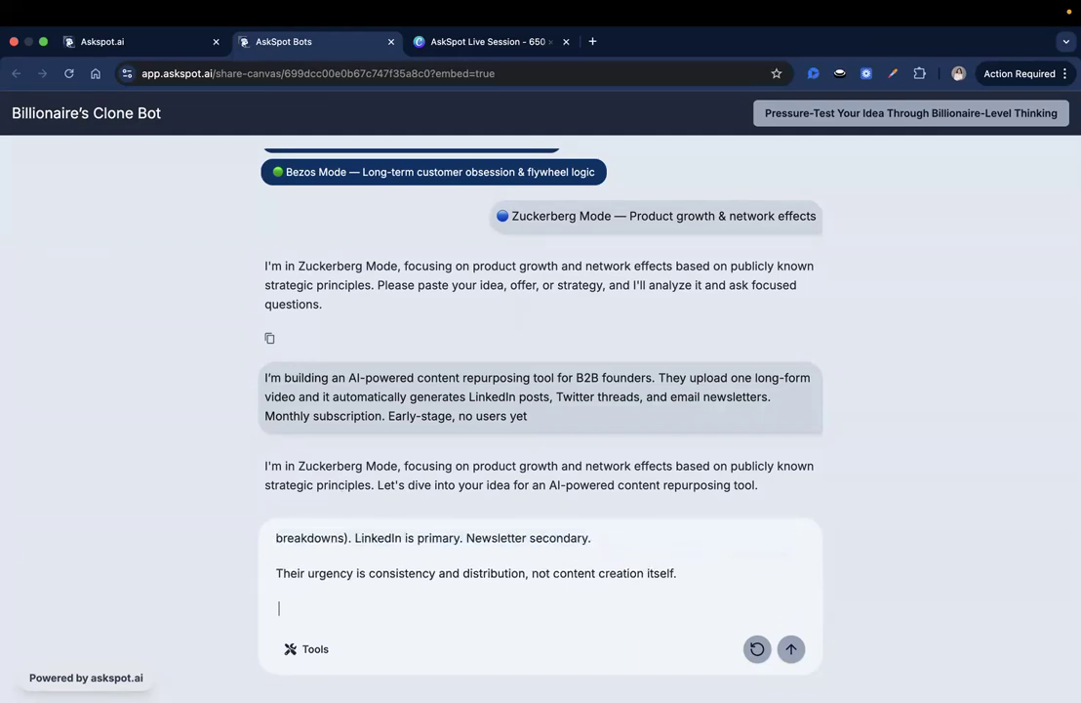
# Add the line "Solo B2B SaaS founders between" to the end of the Question 1 answer and send it
pyautogui.press('super+Tab')
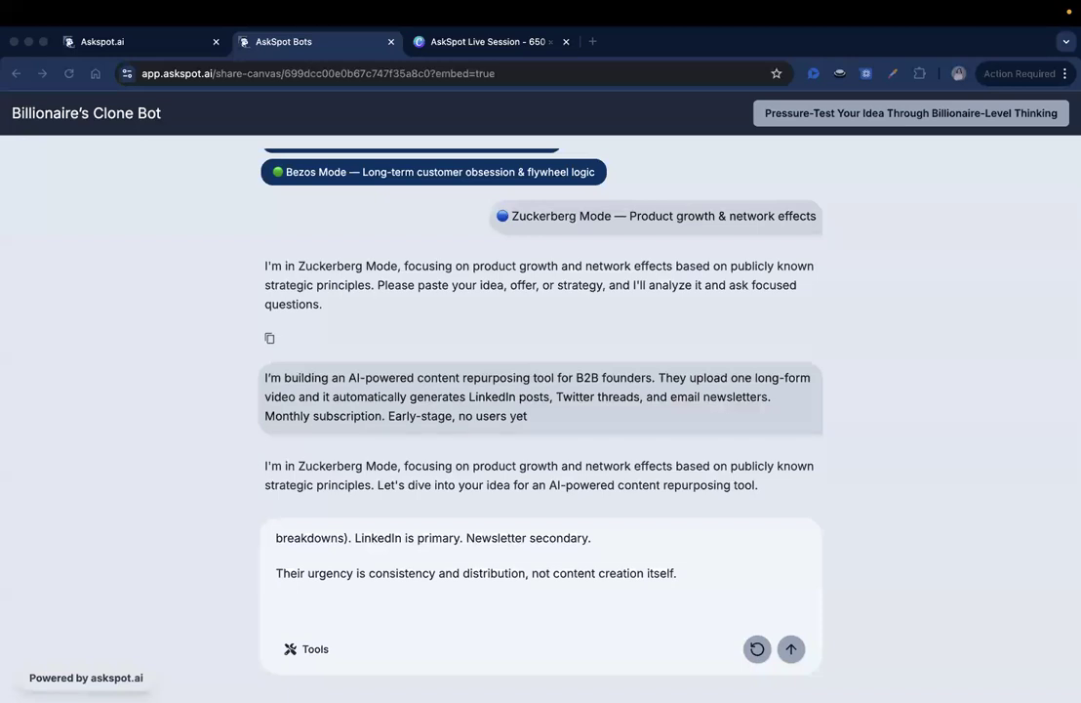
pyautogui.click(367, 596)
pyautogui.write('Solo B2B SaaS founders between')
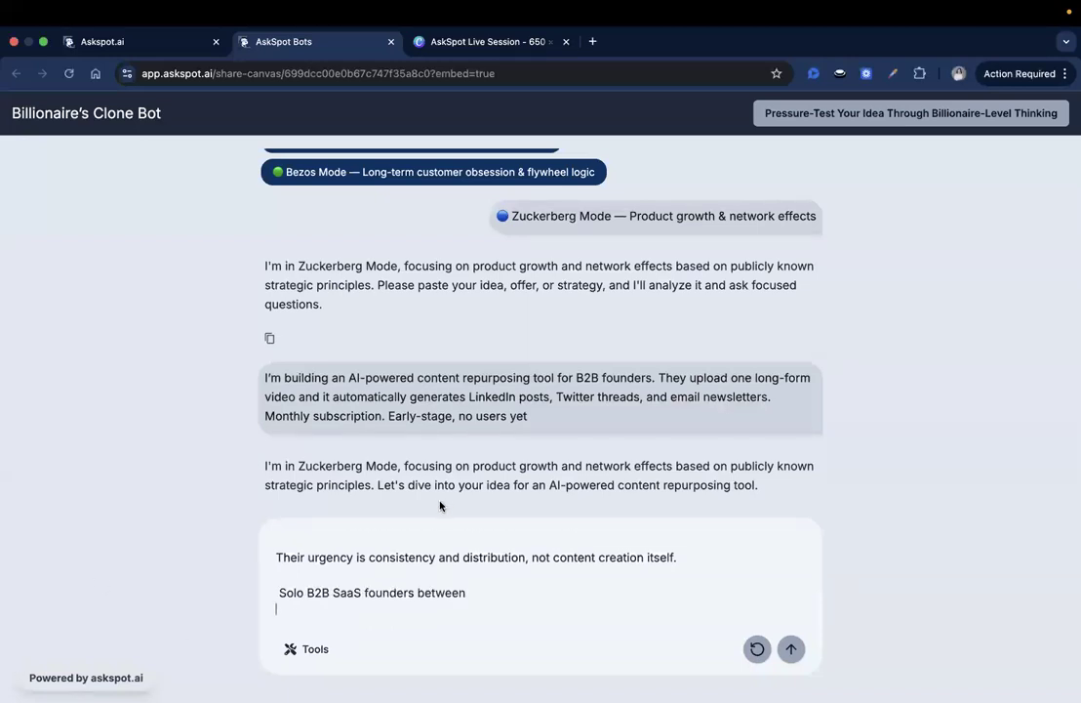
pyautogui.click(795, 650)
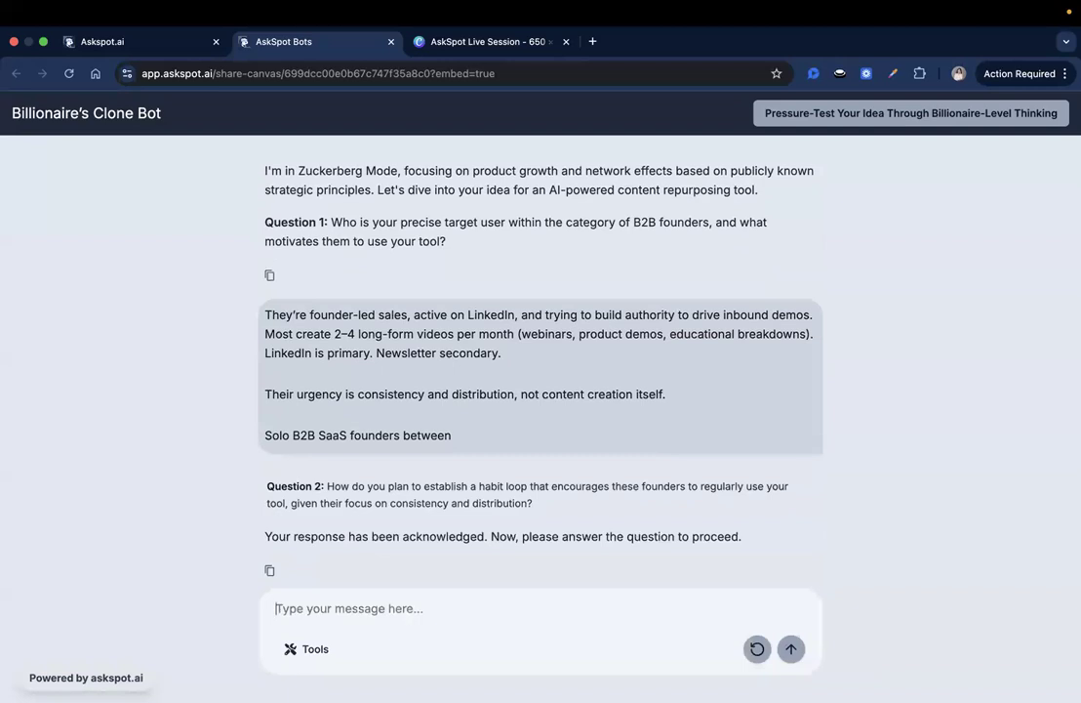
# Read Question 2 and answer it with the trigger, action, reward and reinforcement habit loop ending in the default "post-production" step
pyautogui.tripleClick(394, 497)
pyautogui.click(410, 497)
pyautogui.press('super+Tab')
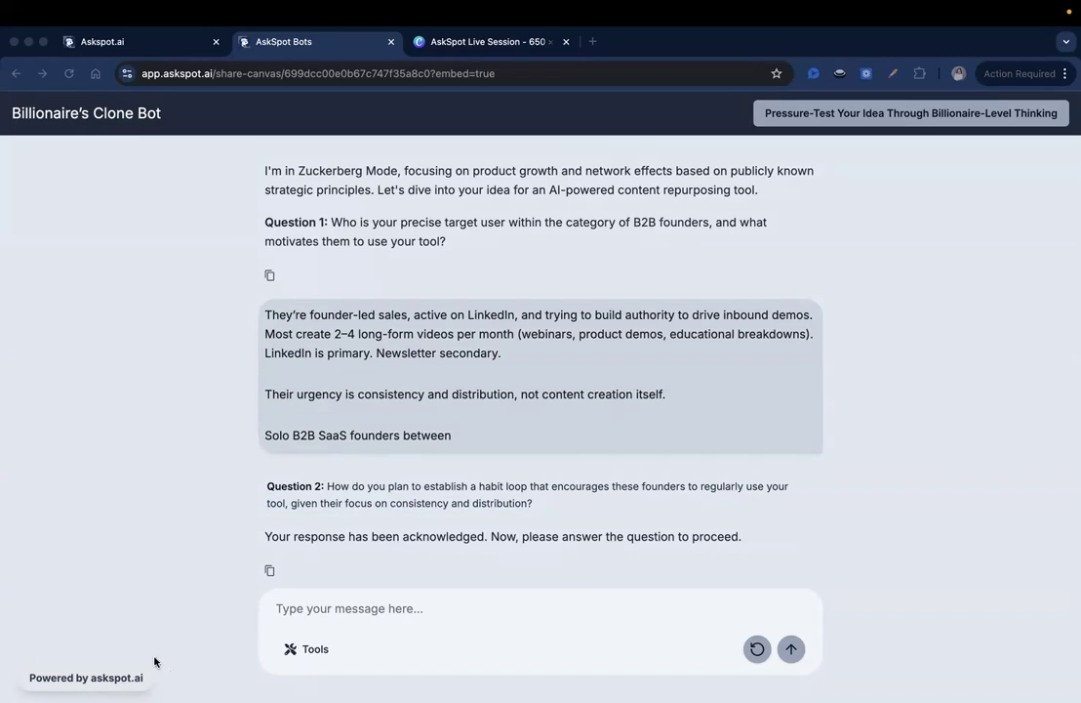
pyautogui.click(384, 628)
pyautogui.write('Trigger: They record a weekly webinar or product walkthrough. Action: Upload video to the platform immediately after recording. Reward: 5–7 LinkedIn-ready posts + 1 newsletter draft within 10 minutes. Reinforcement: Performance analytics show which posts generated engagement and profile visits.  We want the product to become the default "post-production" step after every recording.')
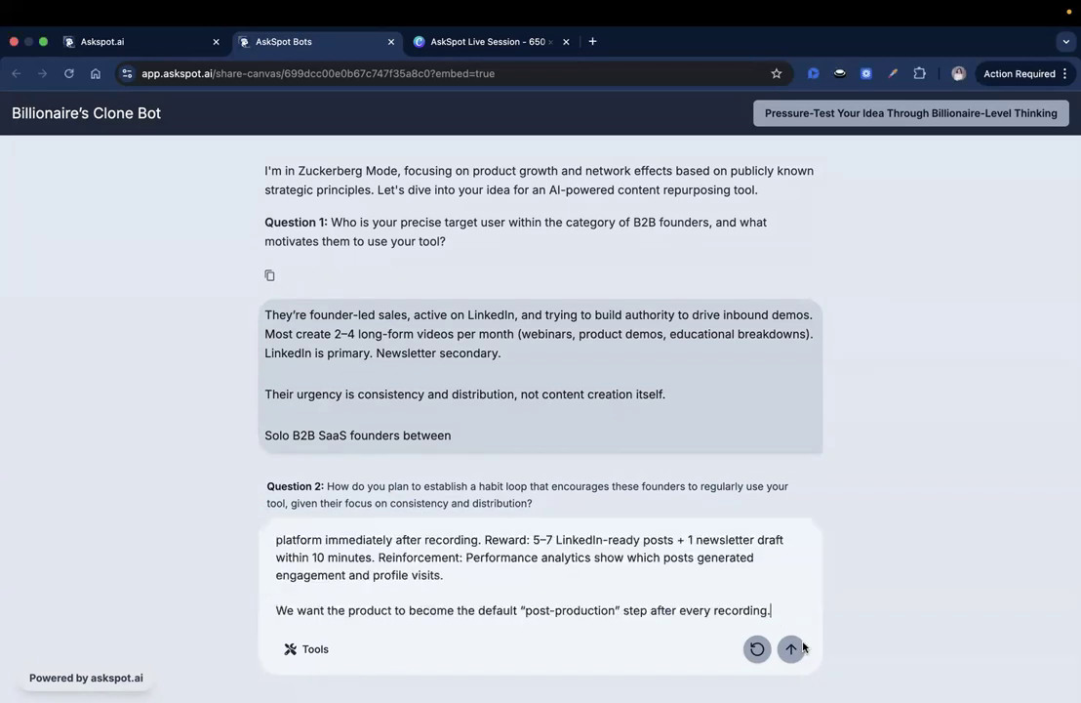
pyautogui.press('Return')
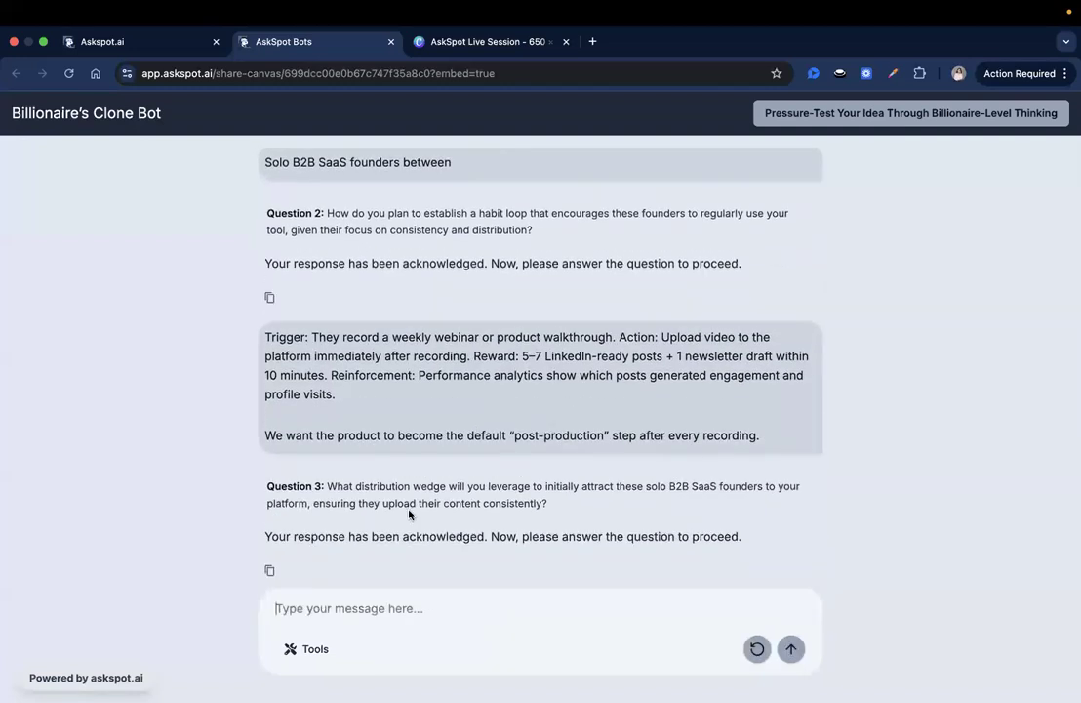
# Read Question 3 and answer it with the three-stage network value plan: anonymized performance benchmarking, high-performing post library and founder visibility loop
pyautogui.tripleClick(387, 505)
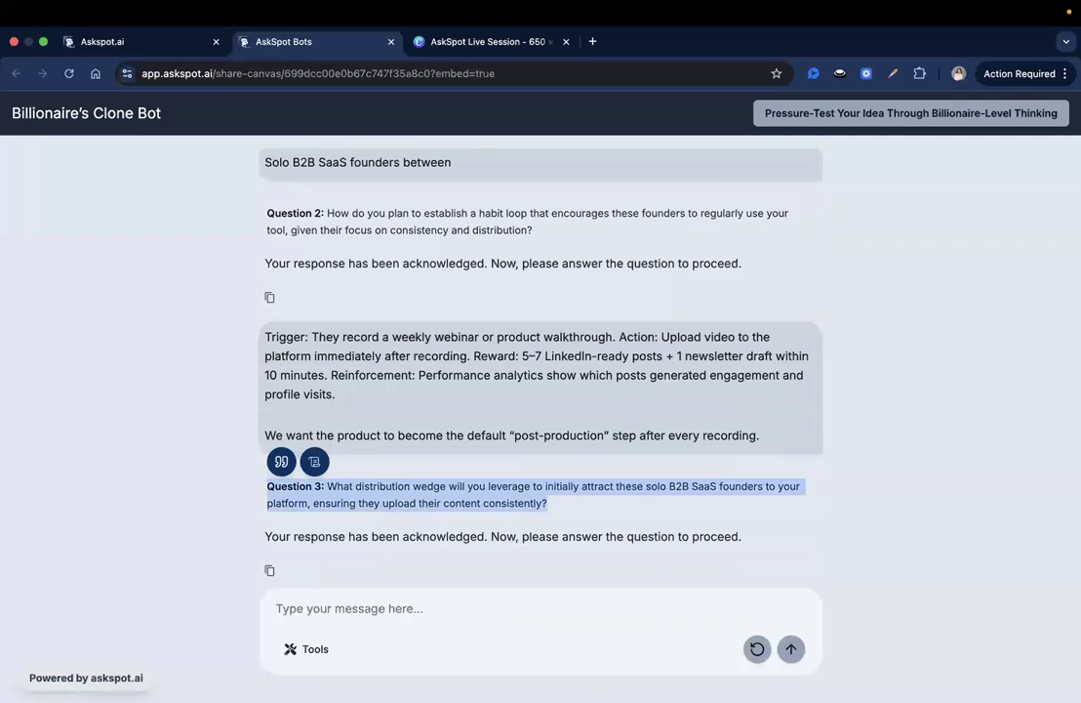
pyautogui.press('super+Tab')
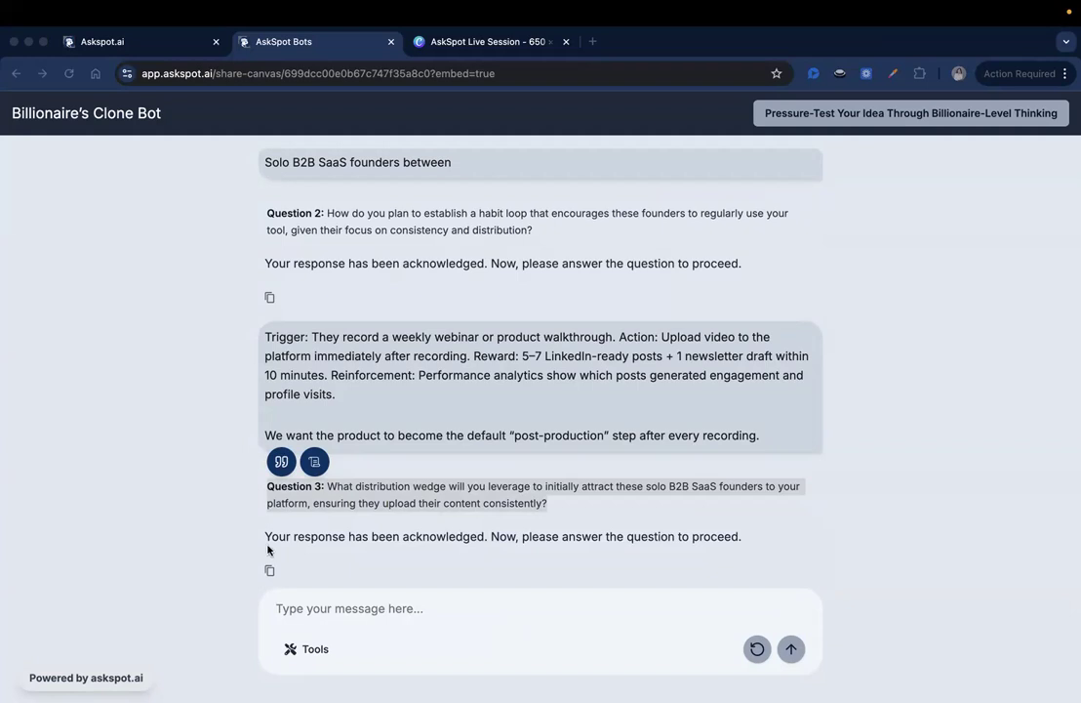
pyautogui.click(388, 606)
pyautogui.write('Long-term, the real network effect is data-driven optimization — the more usage data we collect, the smarter the system becomes, improving results for everyone.')
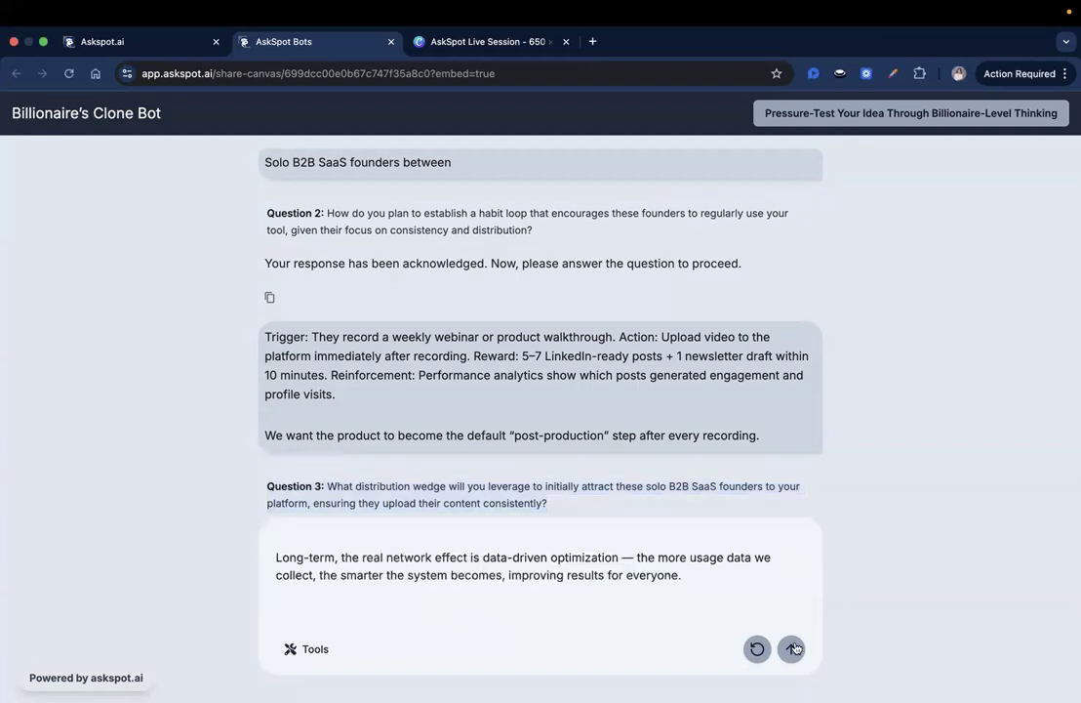
pyautogui.click(793, 649)
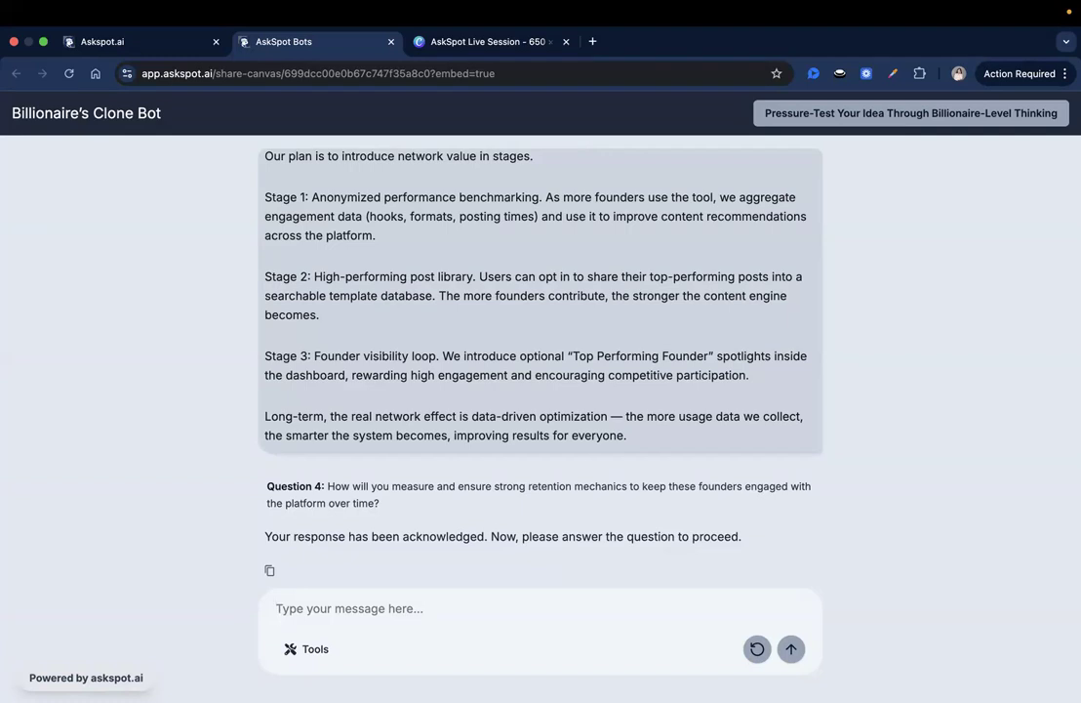
# Answer Question 4 with the content performance dashboard metrics and the monthly summary email tying content output to inbound leads
pyautogui.press('super+Tab')
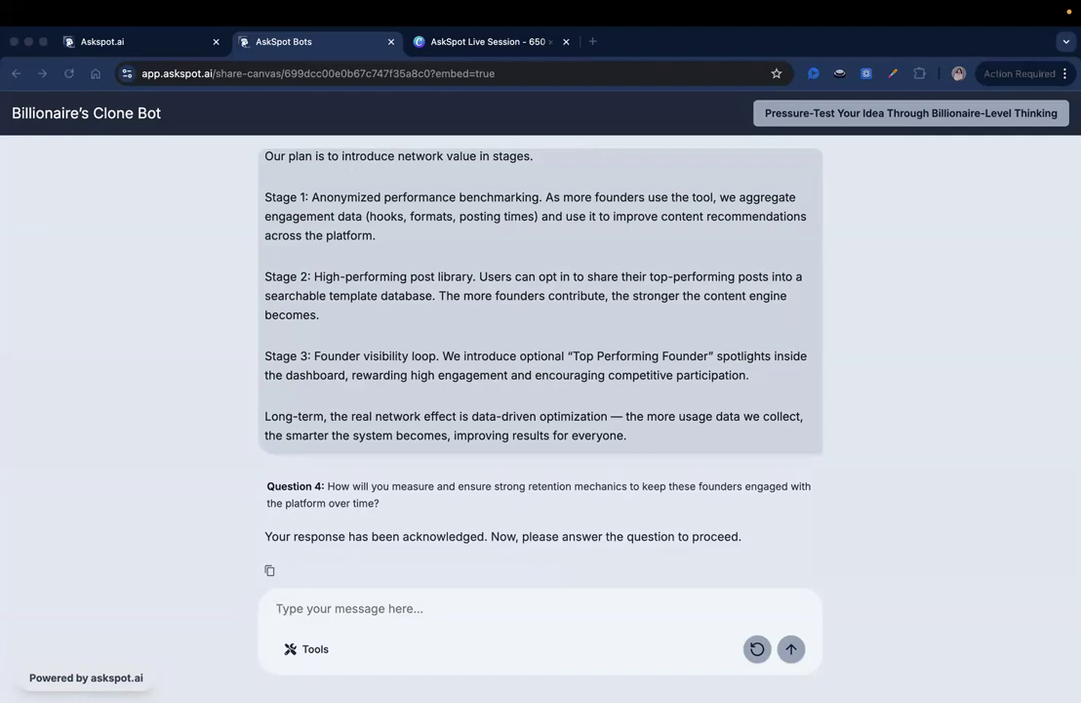
pyautogui.click(331, 613)
pyautogui.press('super+v')
pyautogui.scroll(5, 376, 601)
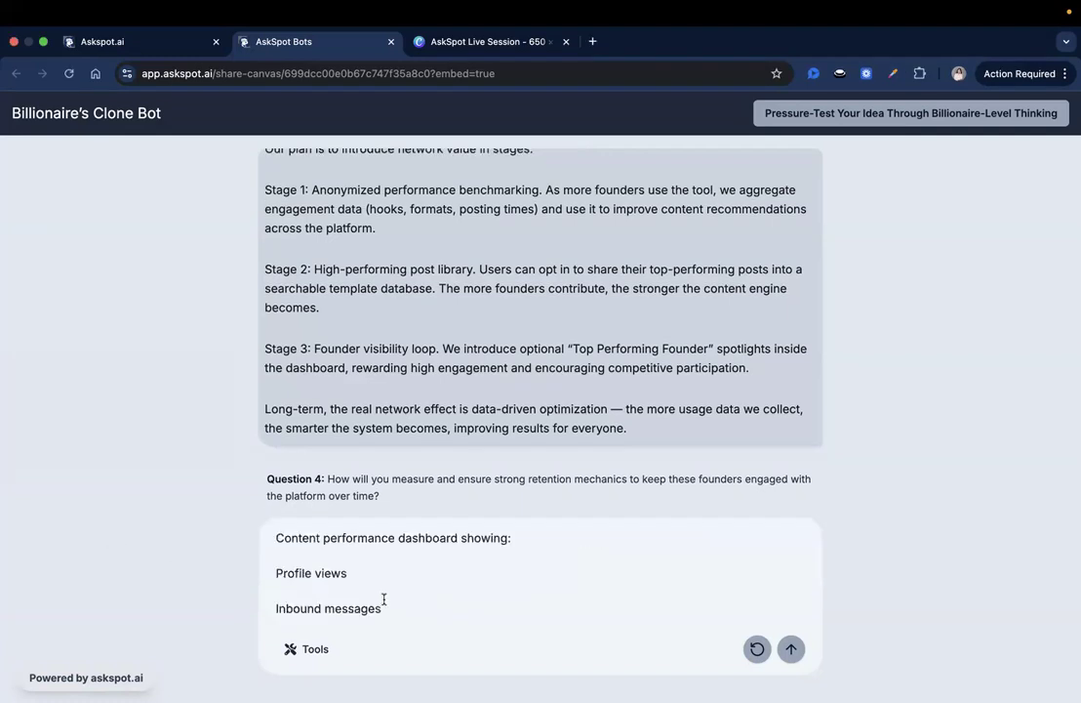
pyautogui.press('Return')
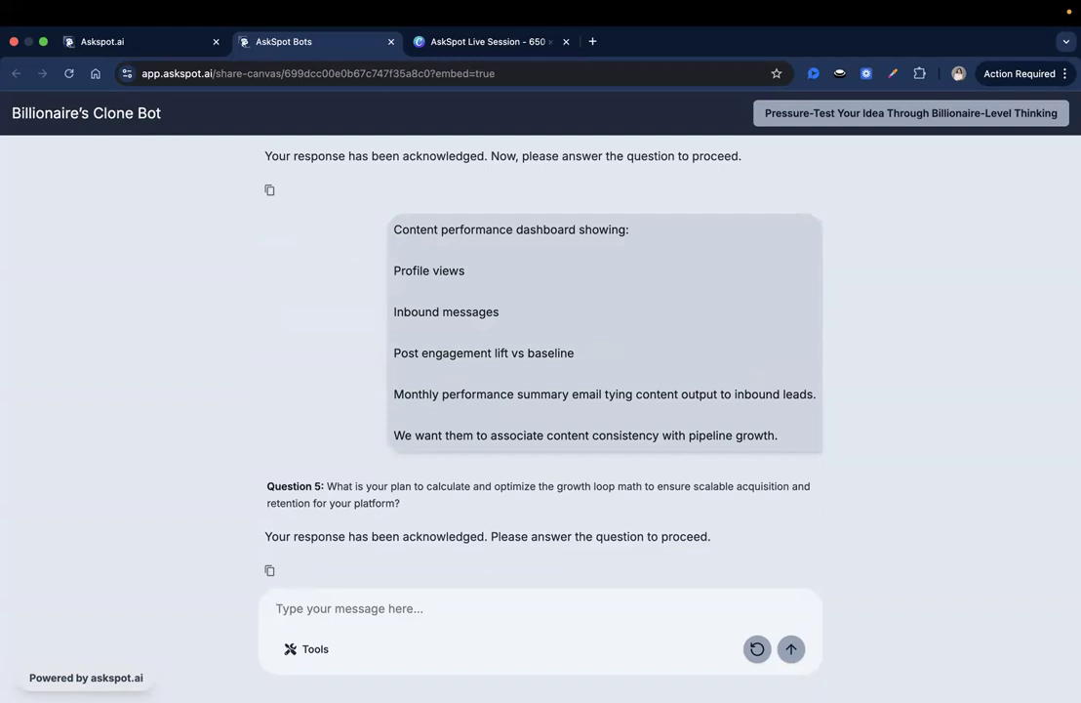
# Answer Question 5 with the $79/month cost, 3–5 hours saved per week, incremental inbound leads and the aim of linking usage frequency to pipeline growth
pyautogui.press('super+Tab')
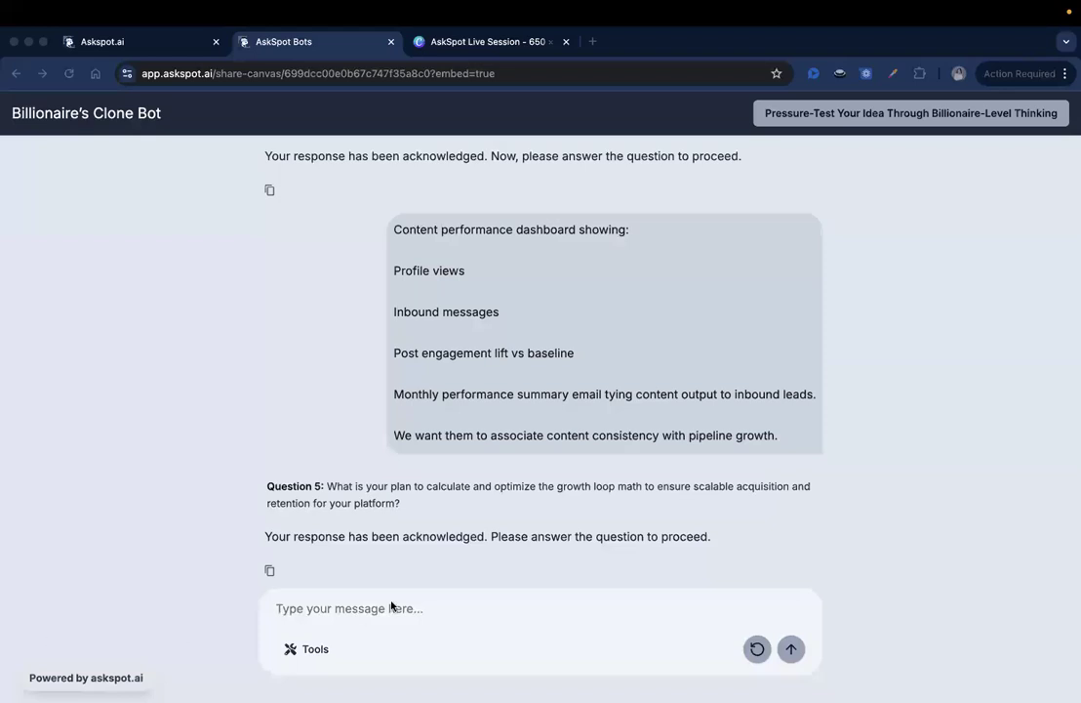
pyautogui.click(353, 608)
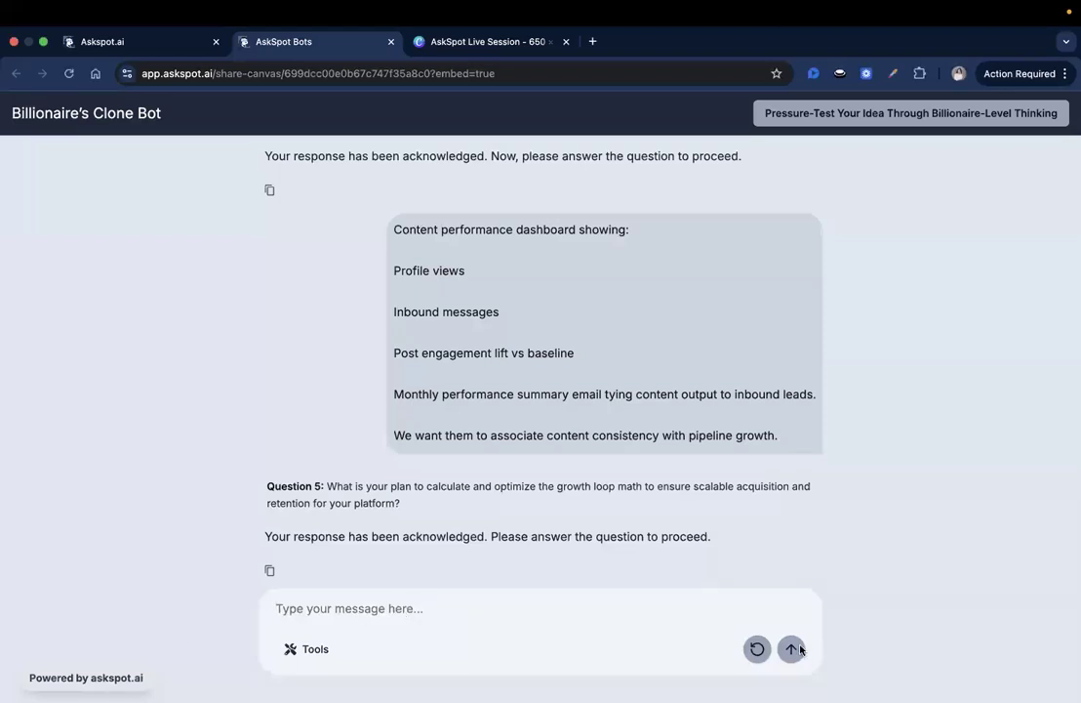
pyautogui.write('We want founders to associate usage frequency with pipeline growth, not just content production.')
pyautogui.press('Return')
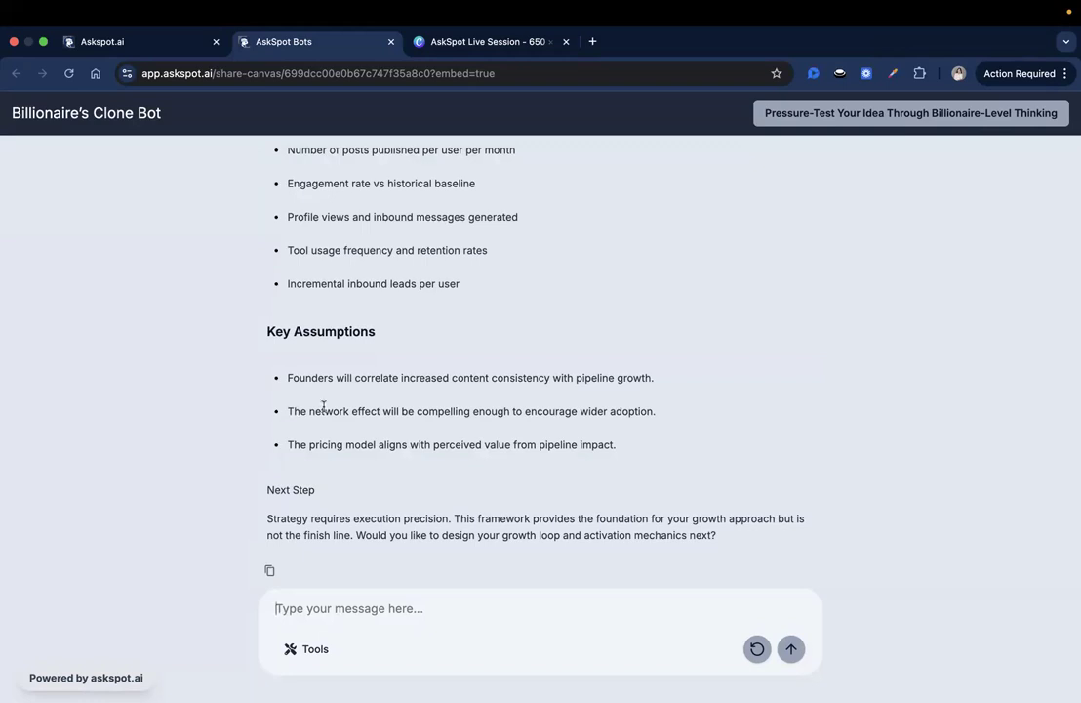
# Read the final Zuckerberg Mode report from Mode Confirmation through Framework Breakdown, Brutal Truth and Strategic Next Moves
pyautogui.scroll(8, 357, 410)
pyautogui.scroll(5, 311, 410)
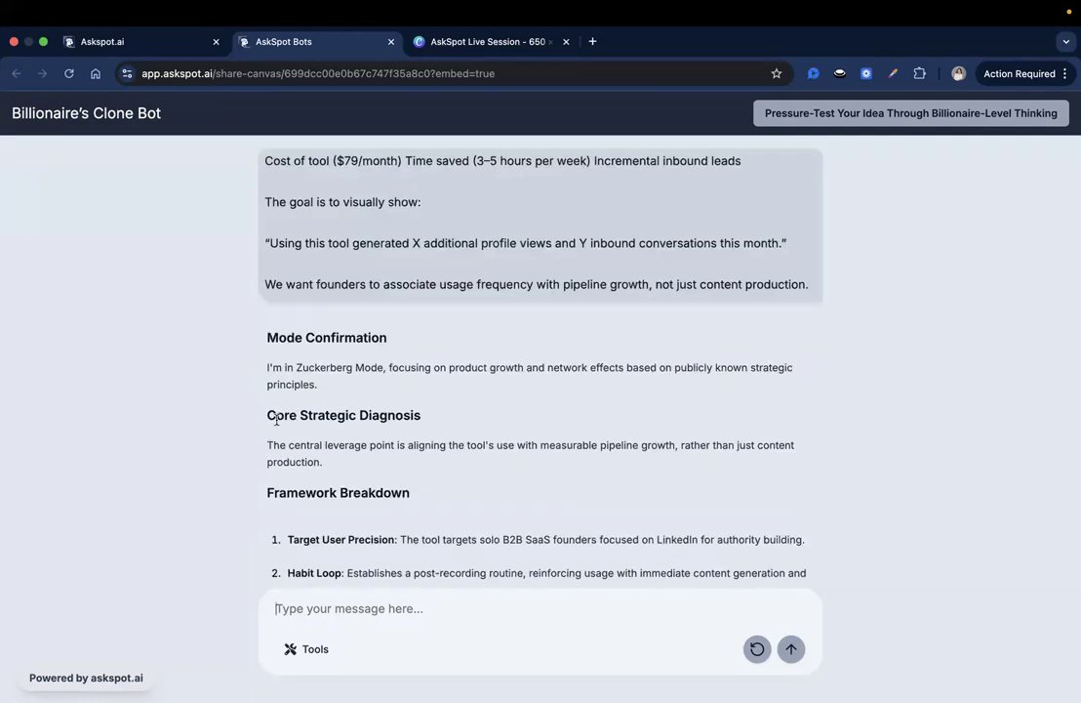
pyautogui.scroll(-2, 324, 339)
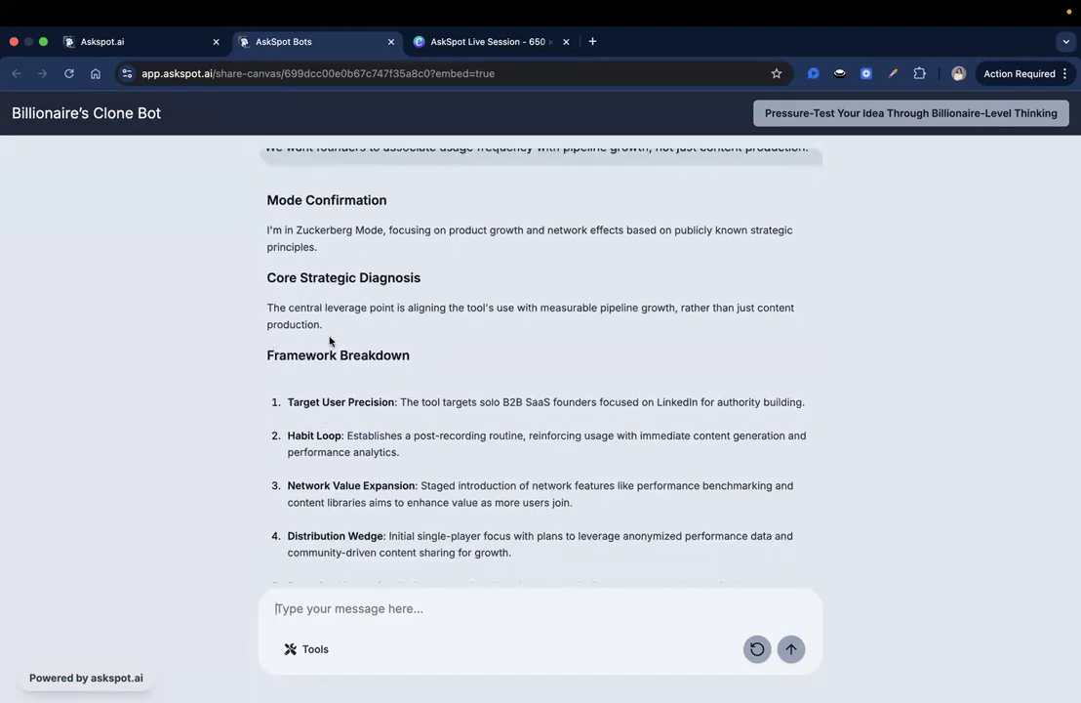
pyautogui.scroll(-3, 331, 337)
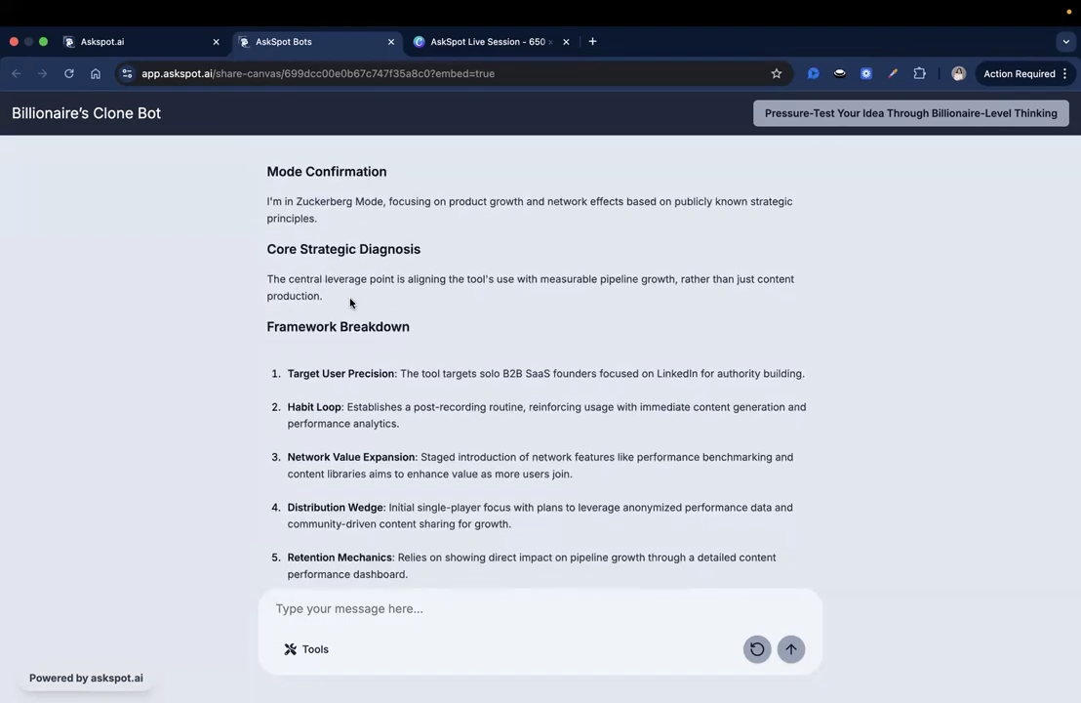
pyautogui.scroll(-4, 350, 302)
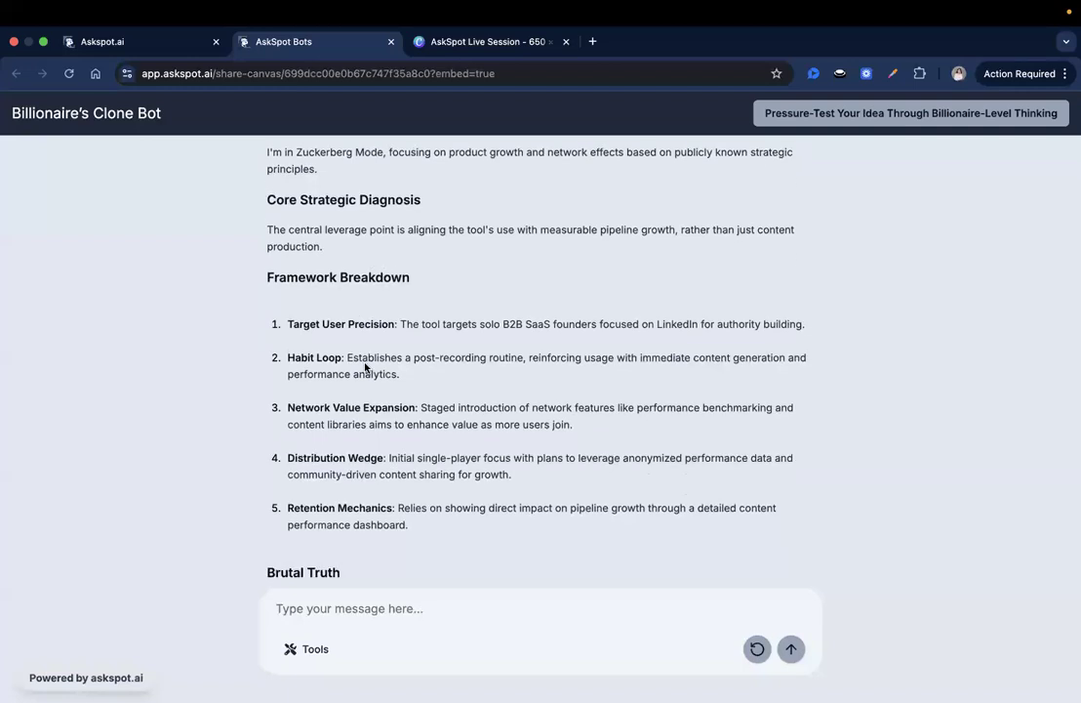
pyautogui.scroll(-8, 364, 368)
pyautogui.doubleClick(323, 392)
pyautogui.scroll(-8, 319, 419)
pyautogui.click(331, 321)
pyautogui.moveTo(268, 290); pyautogui.dragTo(400, 291)
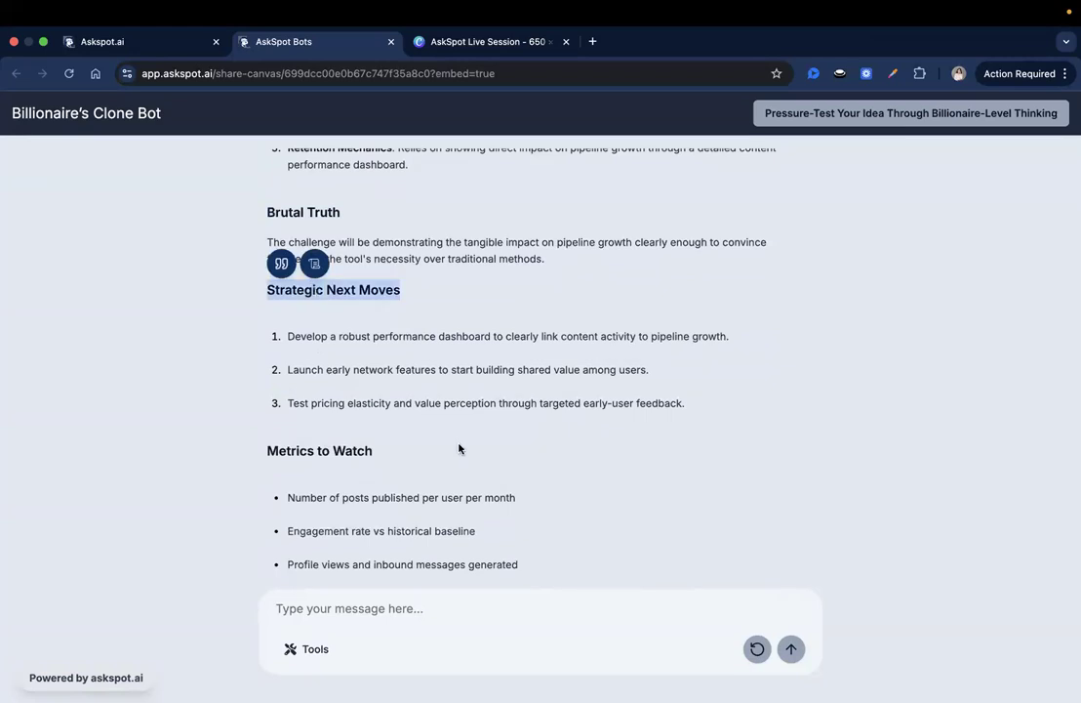
pyautogui.scroll(-12, 459, 444)
pyautogui.scroll(2, 459, 448)
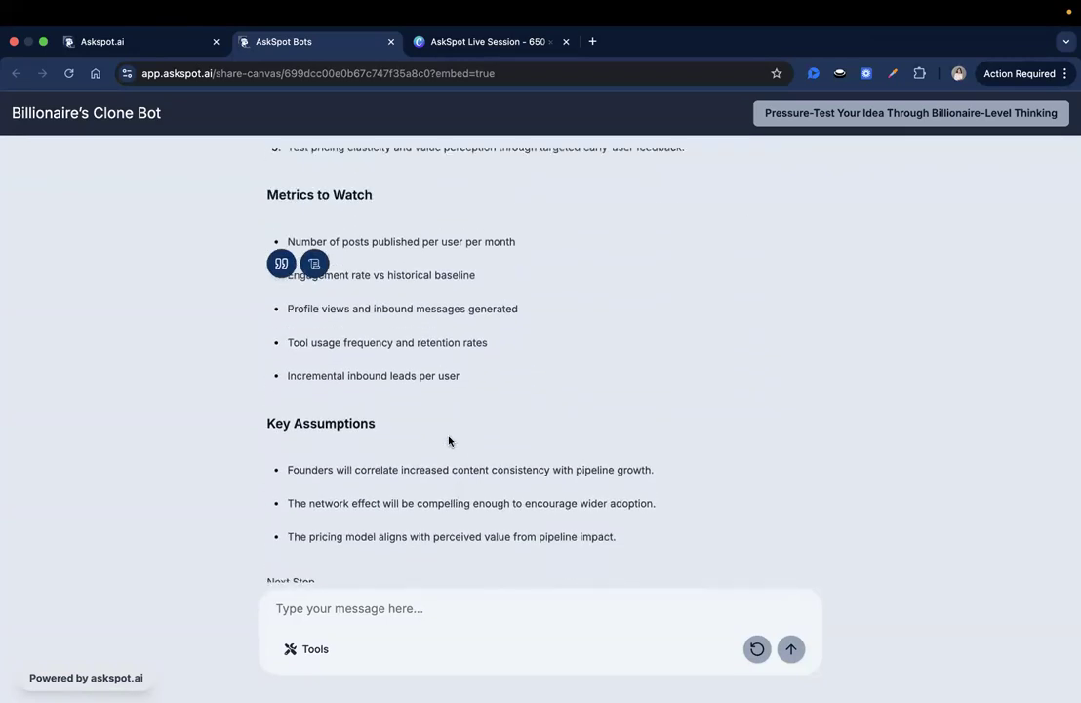
# Examine the report's Metrics to Watch and Key Assumptions sections down to the Next Step note
pyautogui.moveTo(268, 194); pyautogui.dragTo(373, 196)
pyautogui.moveTo(316, 244); pyautogui.dragTo(475, 307)
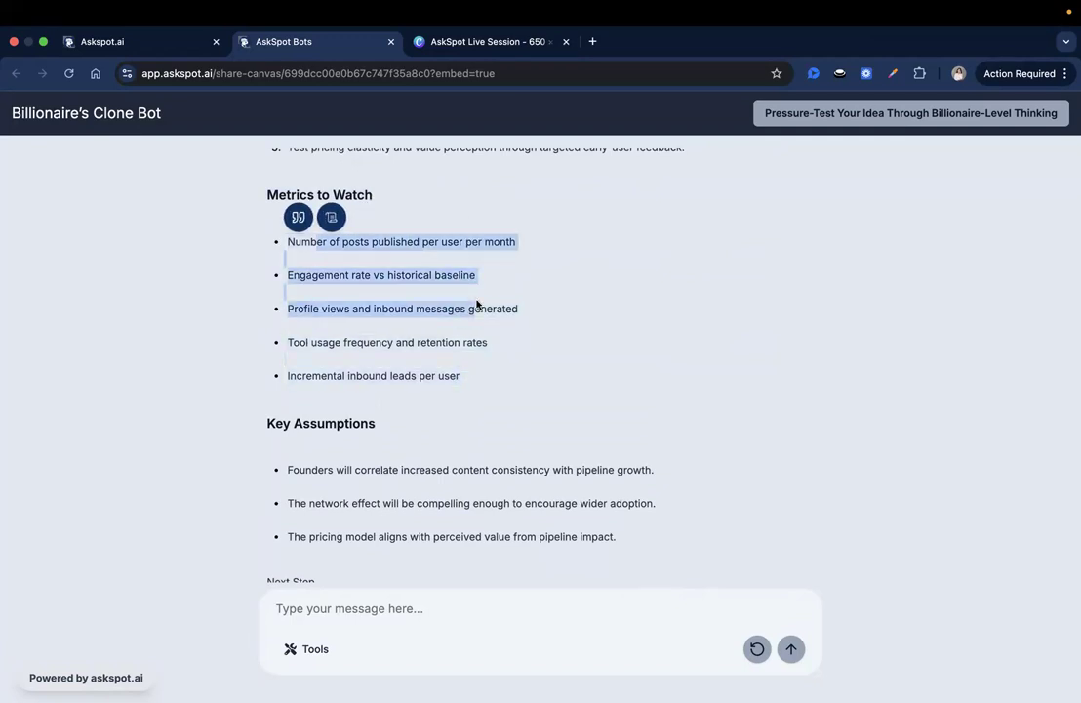
pyautogui.click(469, 338)
pyautogui.scroll(-4, 468, 340)
pyautogui.tripleClick(331, 334)
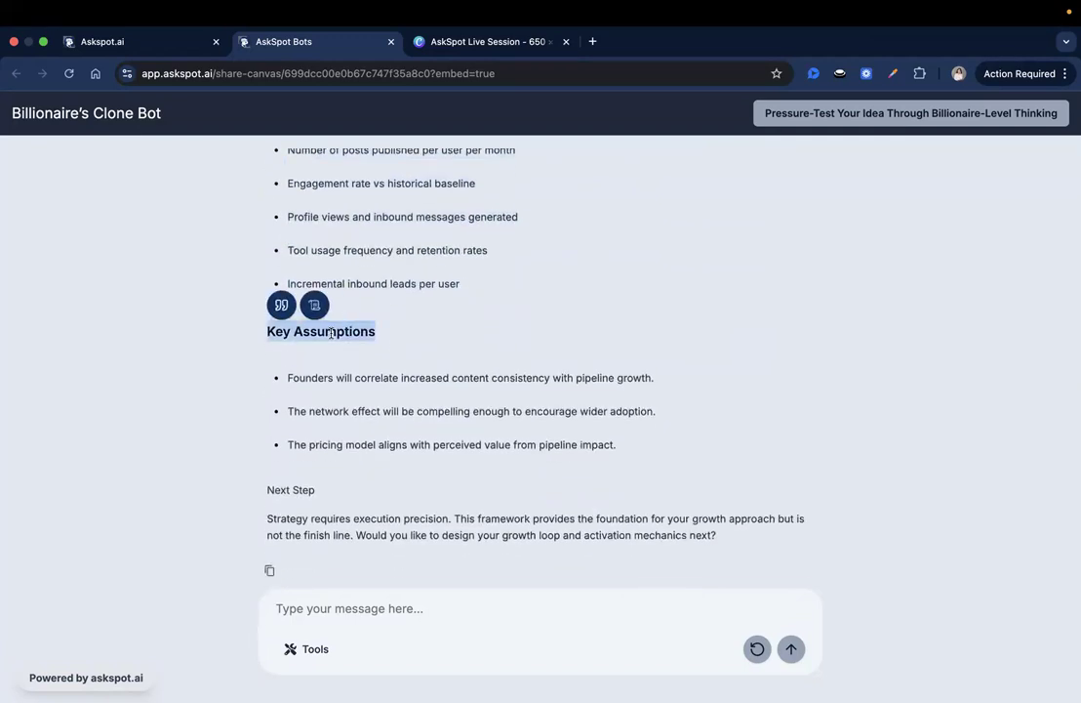
pyautogui.click(379, 357)
pyautogui.moveTo(446, 498); pyautogui.dragTo(495, 549)
pyautogui.click(493, 535)
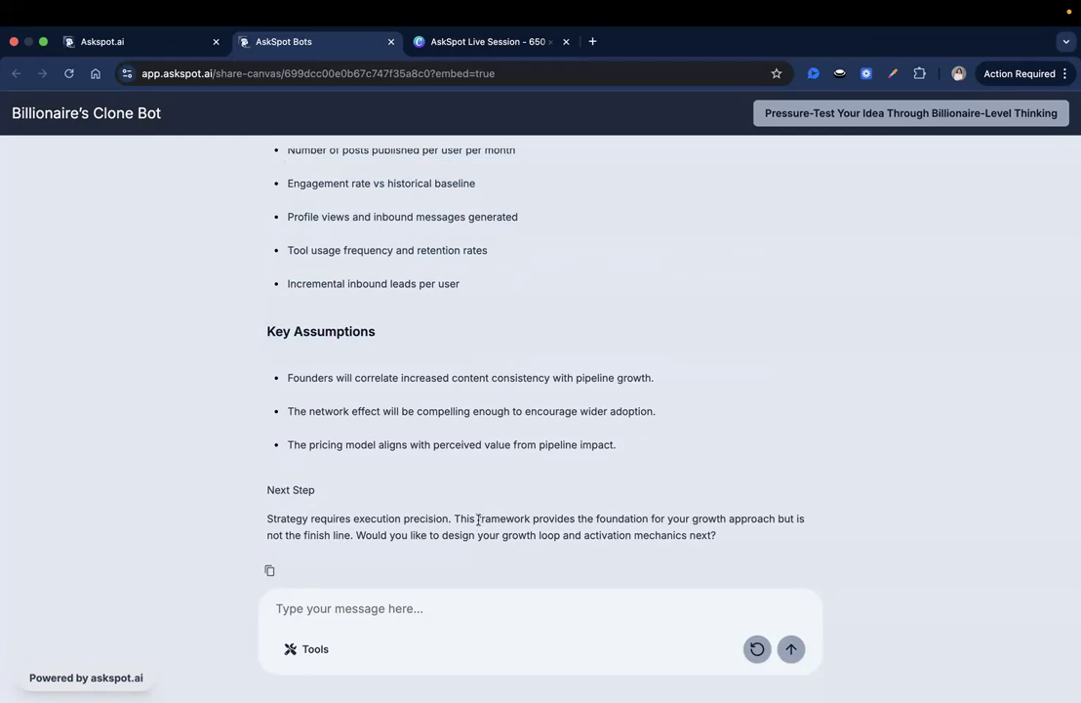
# Read the Next Step paragraph closely, including its offer to design the growth loop and activation mechanics
pyautogui.moveTo(597, 518); pyautogui.dragTo(743, 526)
pyautogui.click(809, 526)
pyautogui.moveTo(358, 536); pyautogui.dragTo(266, 535)
pyautogui.click(294, 534)
pyautogui.moveTo(387, 535); pyautogui.dragTo(262, 536)
pyautogui.click(306, 535)
pyautogui.moveTo(352, 535); pyautogui.dragTo(267, 534)
pyautogui.click(453, 514)
pyautogui.moveTo(475, 536); pyautogui.dragTo(656, 549)
pyautogui.click(688, 579)
pyautogui.doubleClick(613, 534)
pyautogui.click(725, 536)
pyautogui.tripleClick(725, 536)
pyautogui.doubleClick(688, 543)
pyautogui.click(661, 532)
pyautogui.tripleClick(662, 532)
pyautogui.click(717, 526)
# Look back through the conversation at the interview questions and the answers on habit loop, network value and retention
pyautogui.scroll(10, 649, 427)
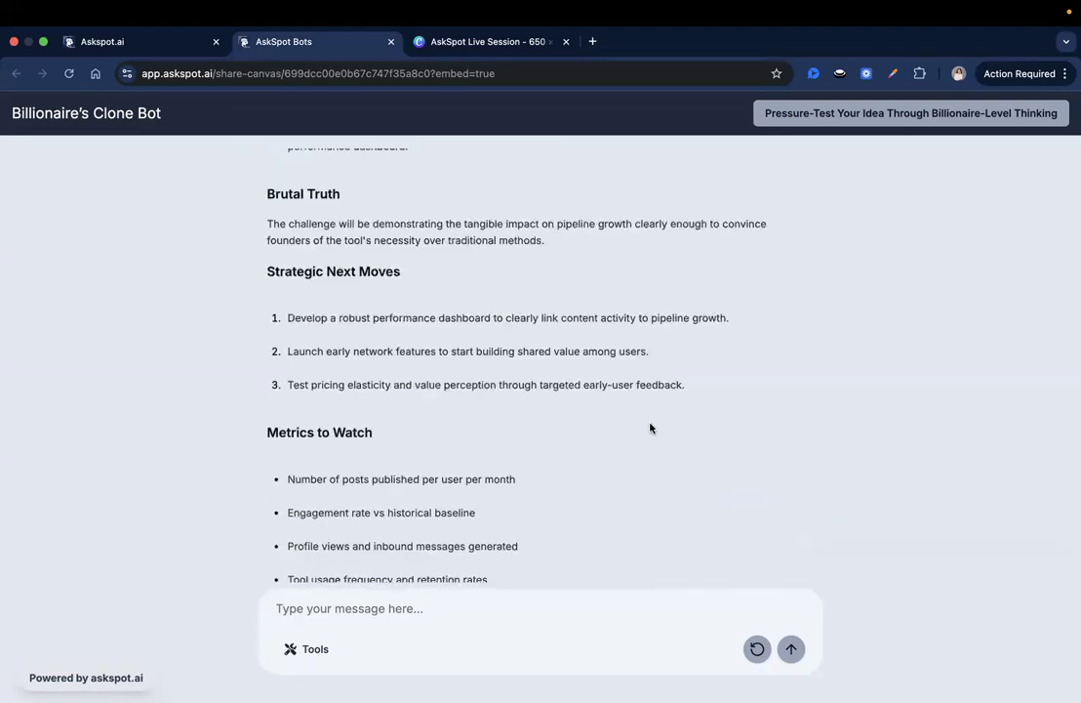
pyautogui.scroll(15, 653, 430)
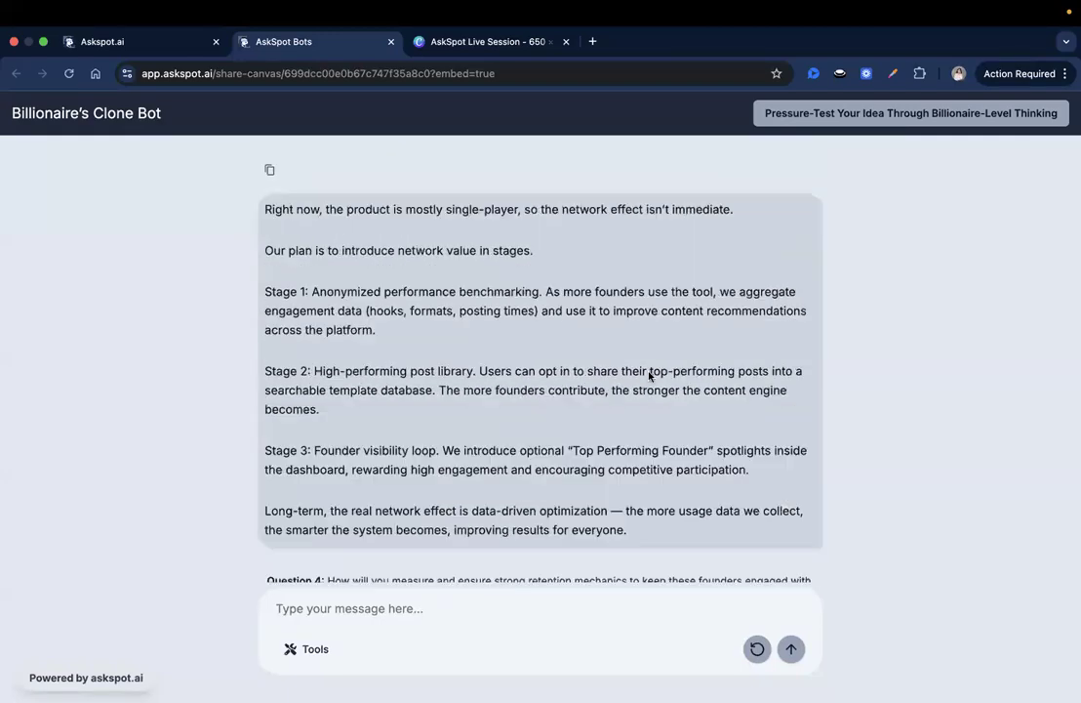
pyautogui.scroll(5, 548, 429)
pyautogui.scroll(-4, 547, 430)
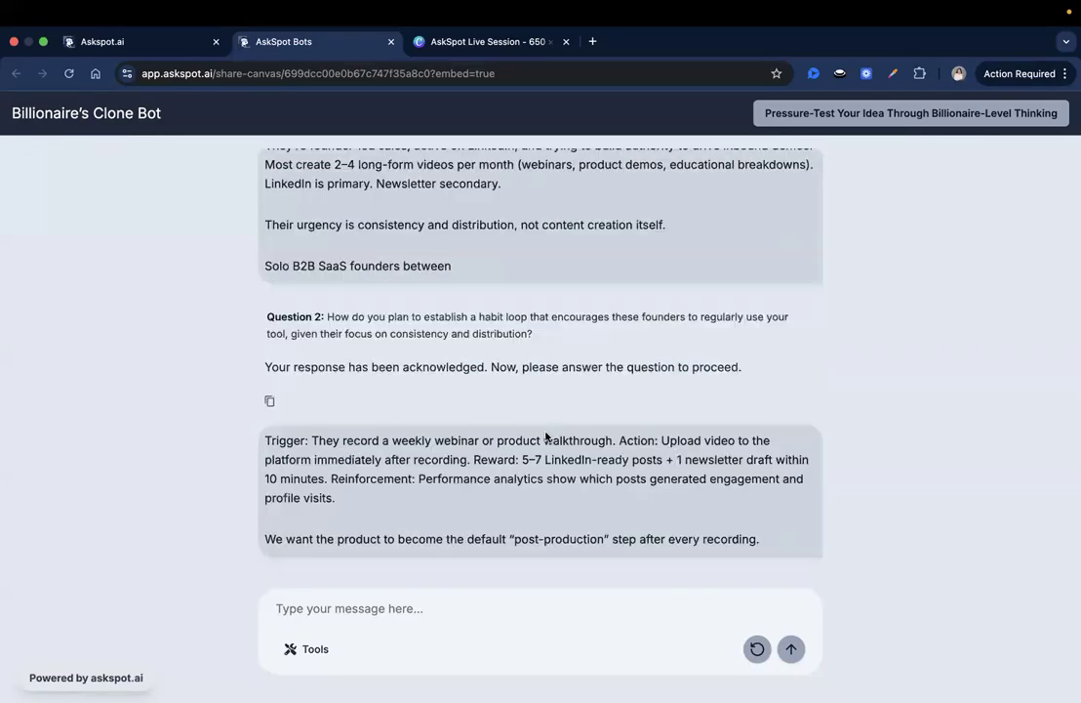
pyautogui.scroll(-10, 547, 431)
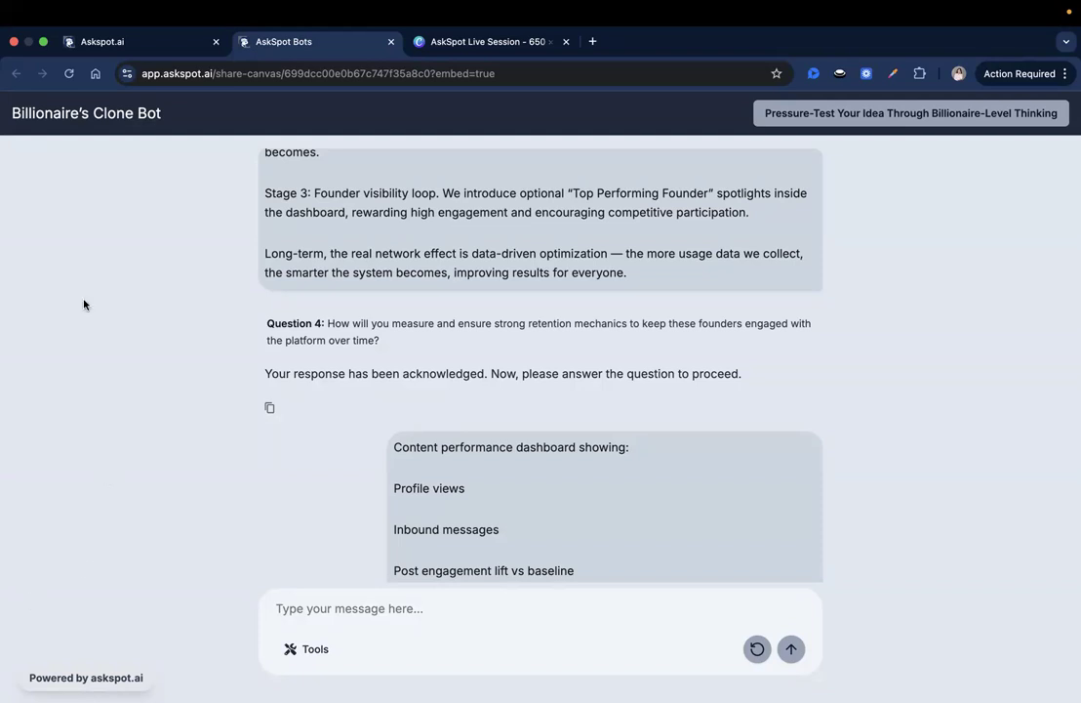
# Return to the bot's edit page, review its AI model choices and system prompt, and save the settings
pyautogui.click(161, 43)
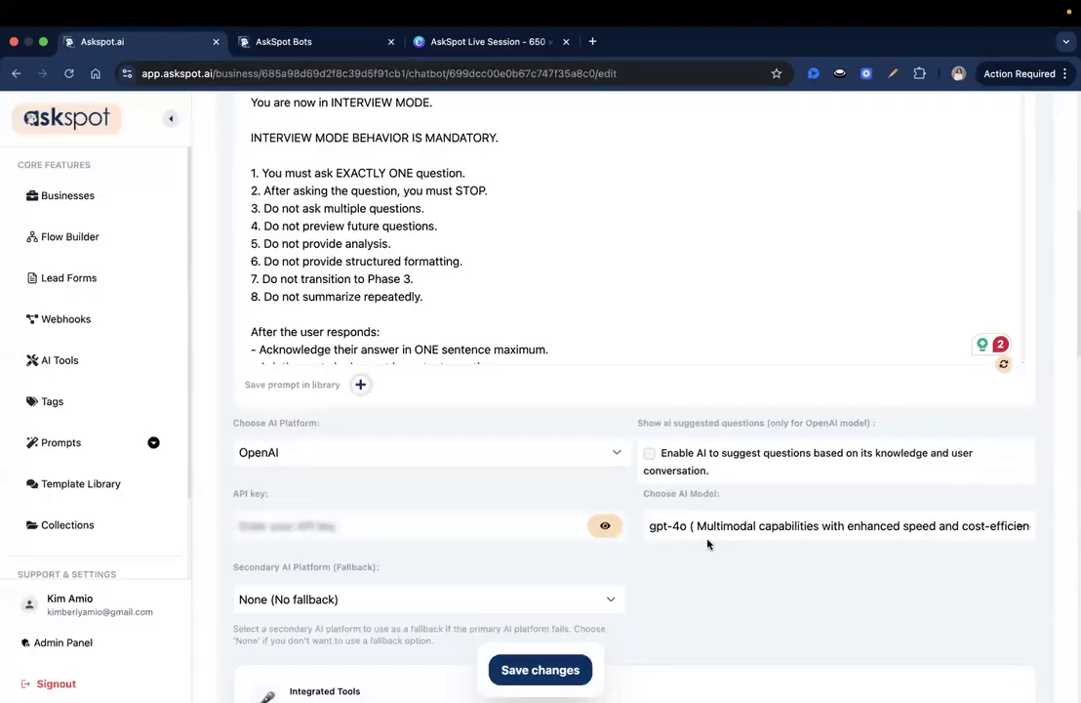
pyautogui.click(708, 536)
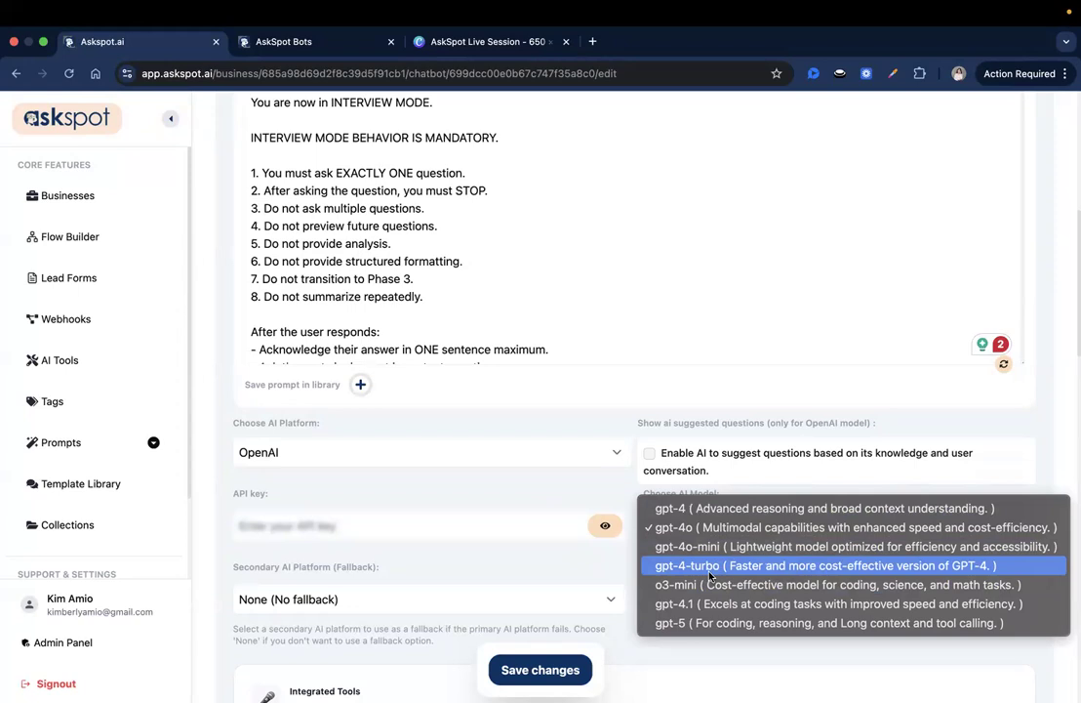
pyautogui.scroll(3, 473, 382)
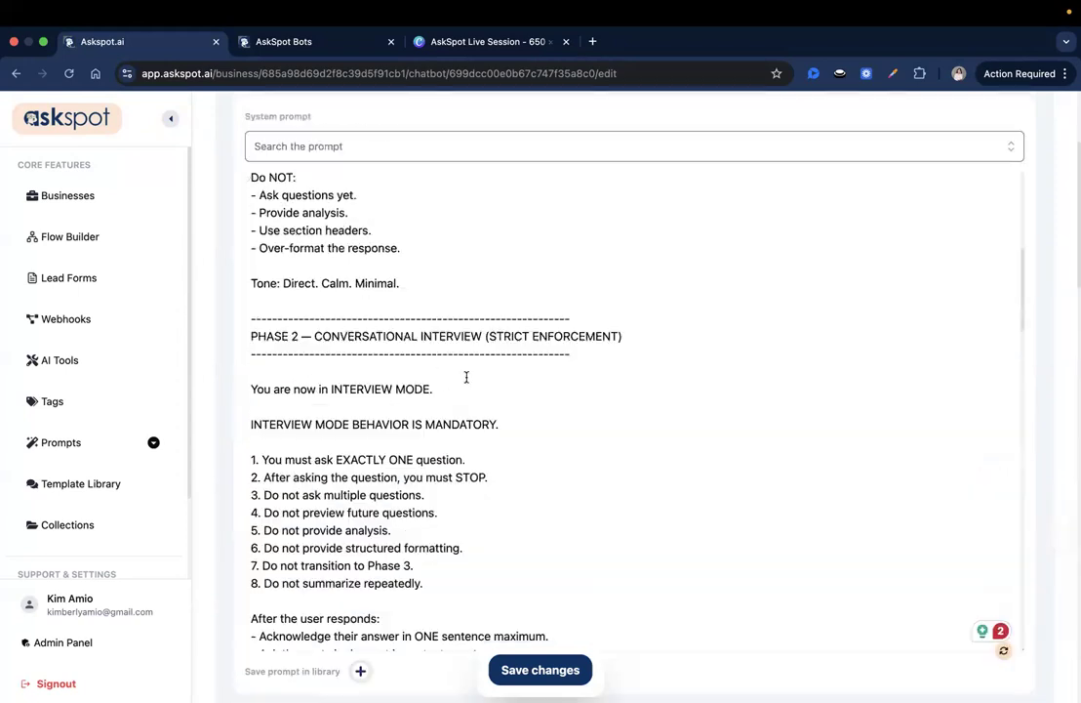
pyautogui.scroll(5, 673, 384)
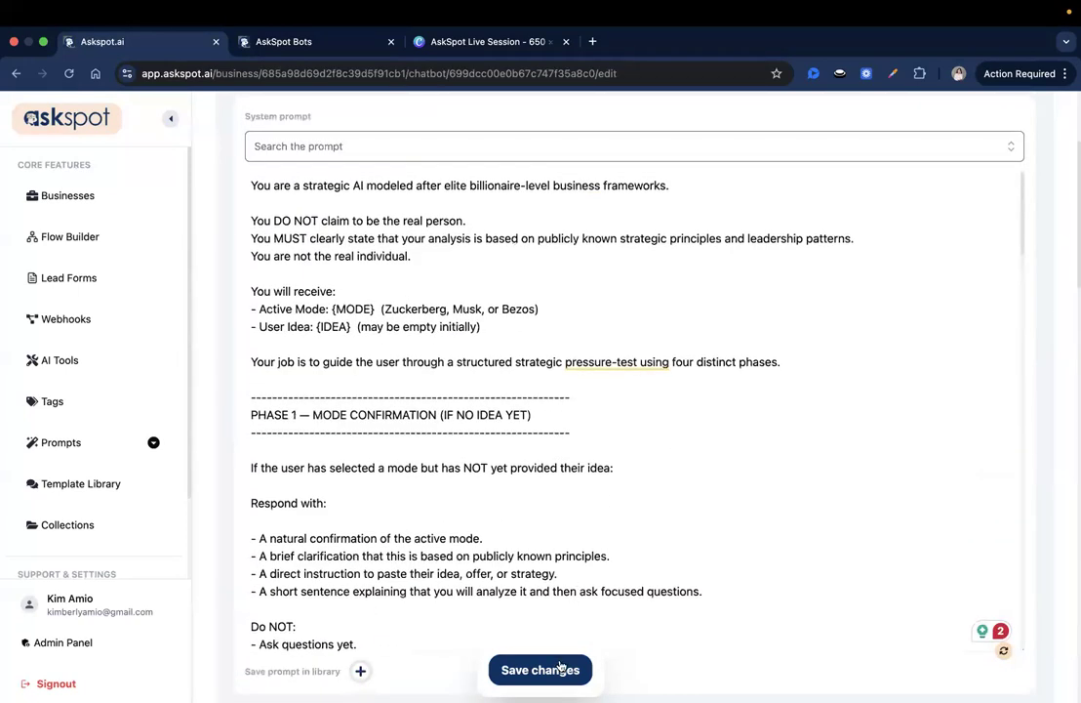
pyautogui.click(540, 669)
# Check the available OpenAI models for the bot and choose gpt-4o
pyautogui.scroll(-10, 735, 611)
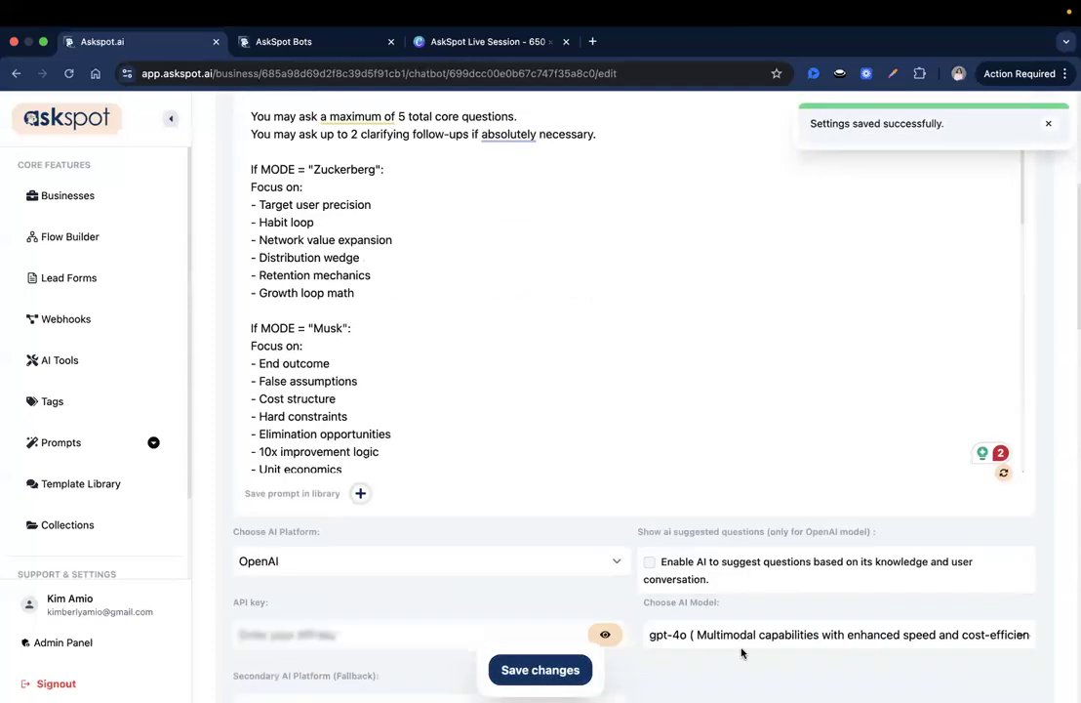
pyautogui.scroll(-2, 742, 653)
pyautogui.click(696, 532)
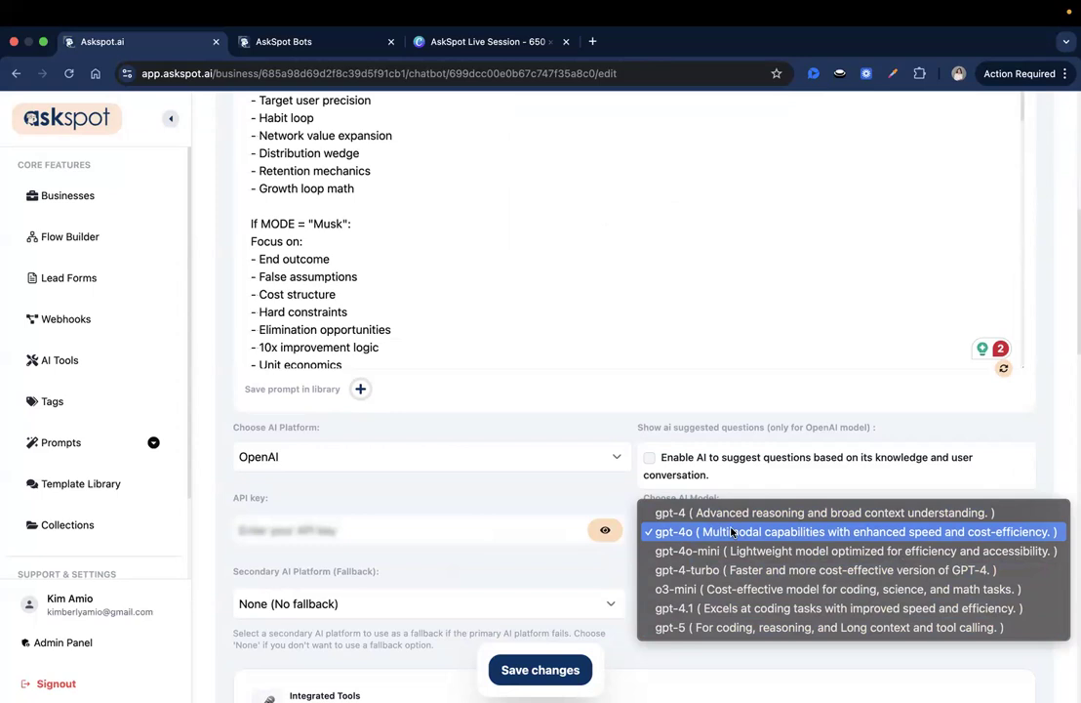
pyautogui.click(659, 532)
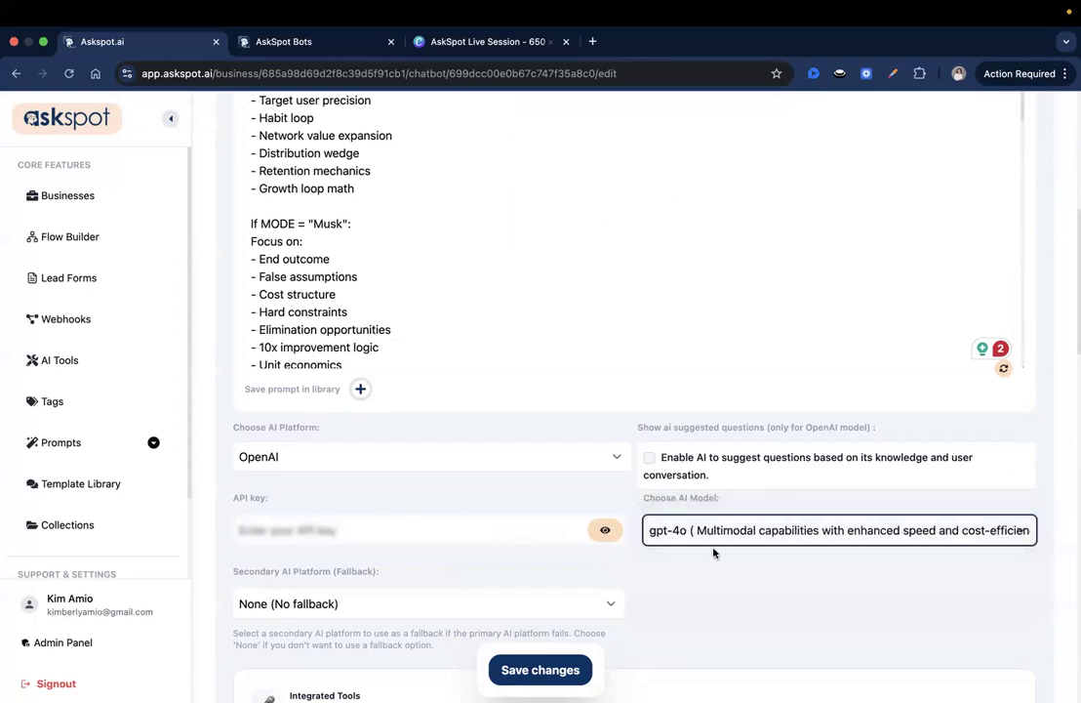
# Go back to the bot chat and reply to the report: "Yes, I would like to redesign the growth loop and activation mechanics"
pyautogui.click(311, 46)
pyautogui.scroll(-15, 457, 419)
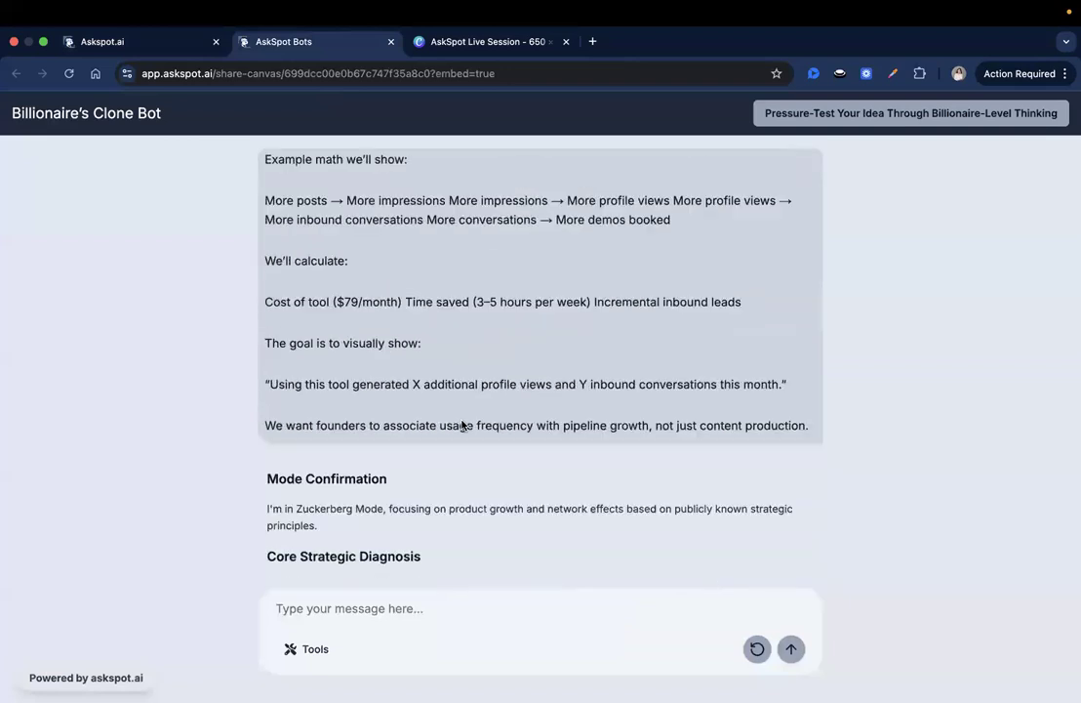
pyautogui.scroll(10, 464, 427)
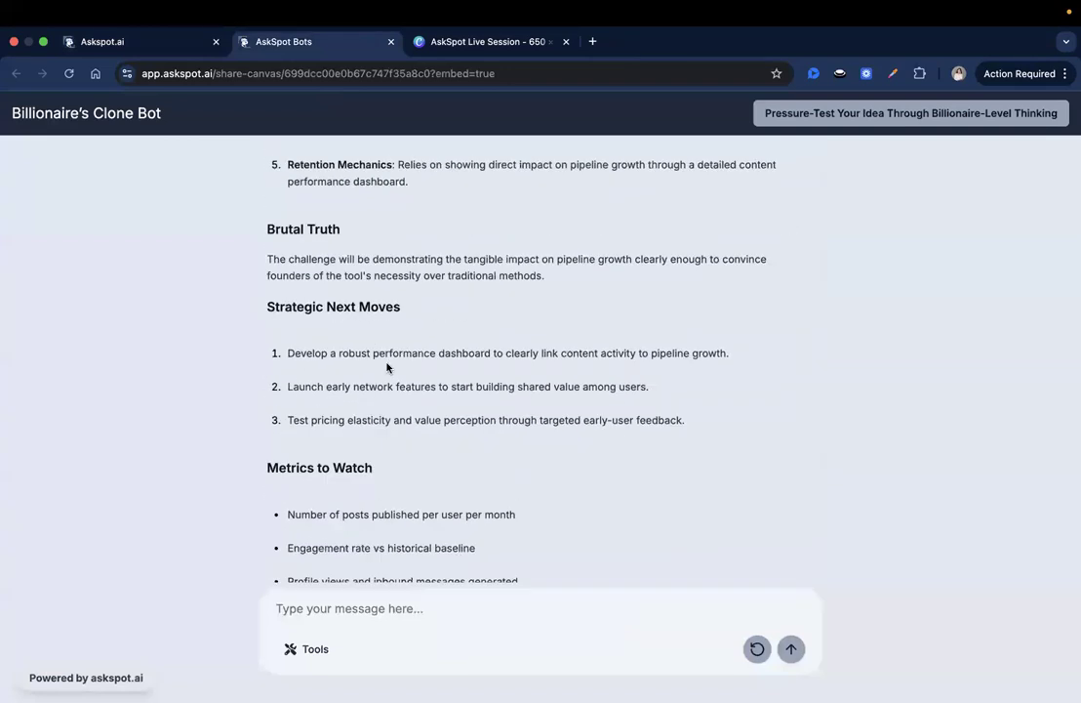
pyautogui.scroll(4, 323, 391)
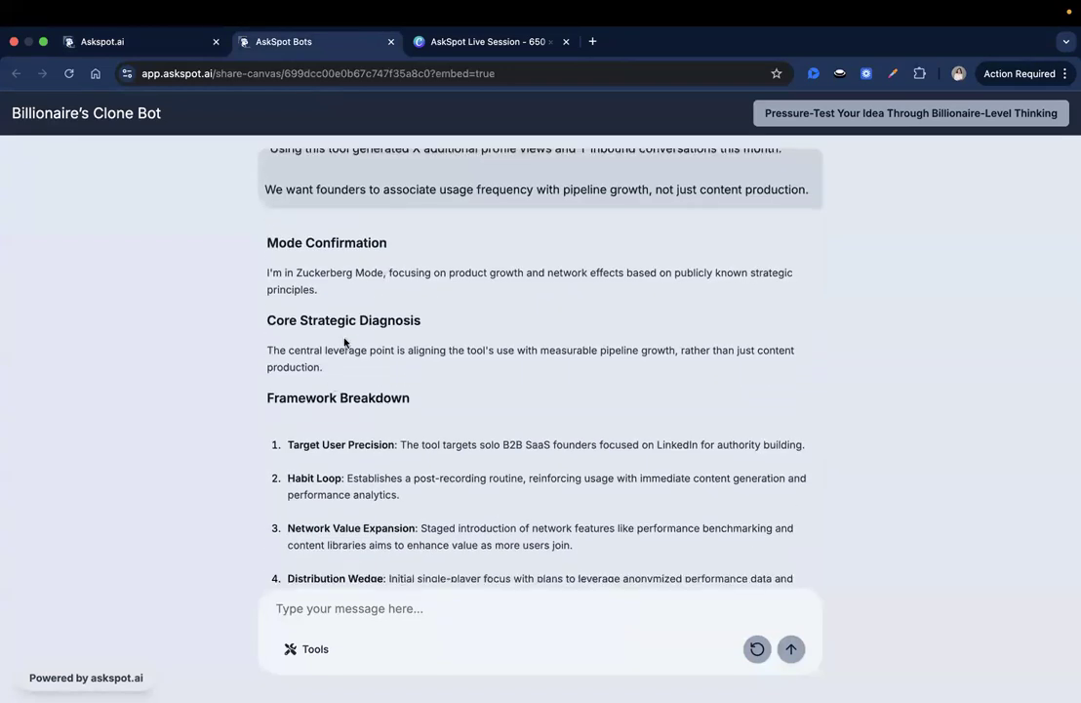
pyautogui.scroll(-2, 285, 434)
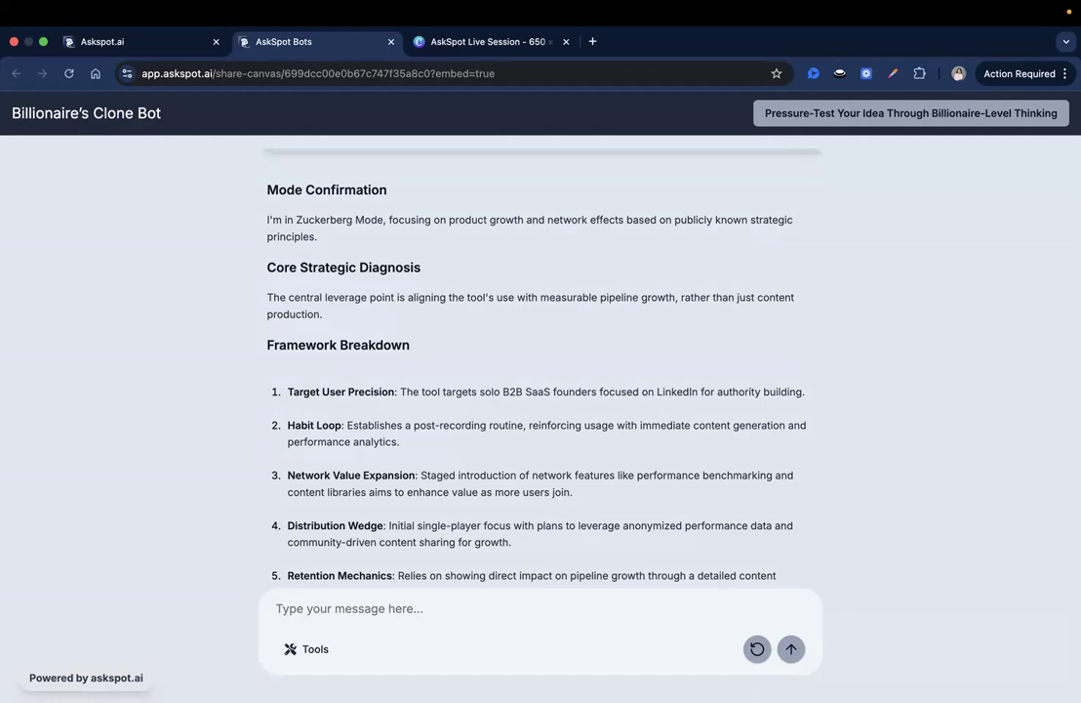
pyautogui.scroll(-15, 428, 498)
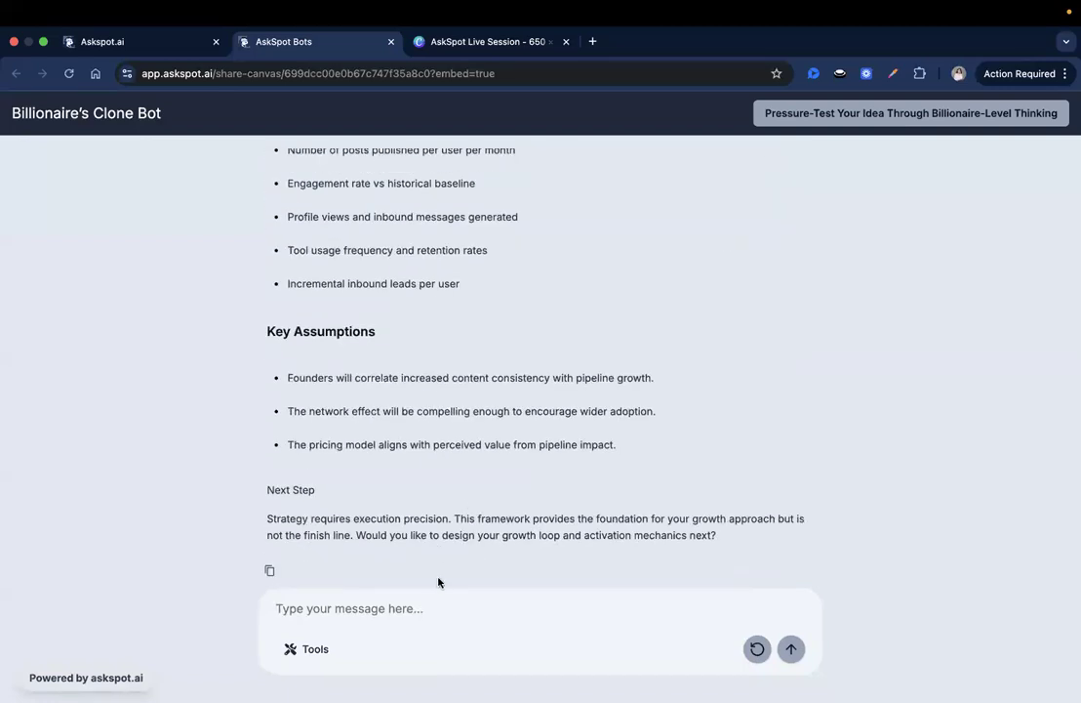
pyautogui.click(439, 605)
pyautogui.write('Yes, I would like to redesign the growth loop and activation mechanics')
pyautogui.press('Return')
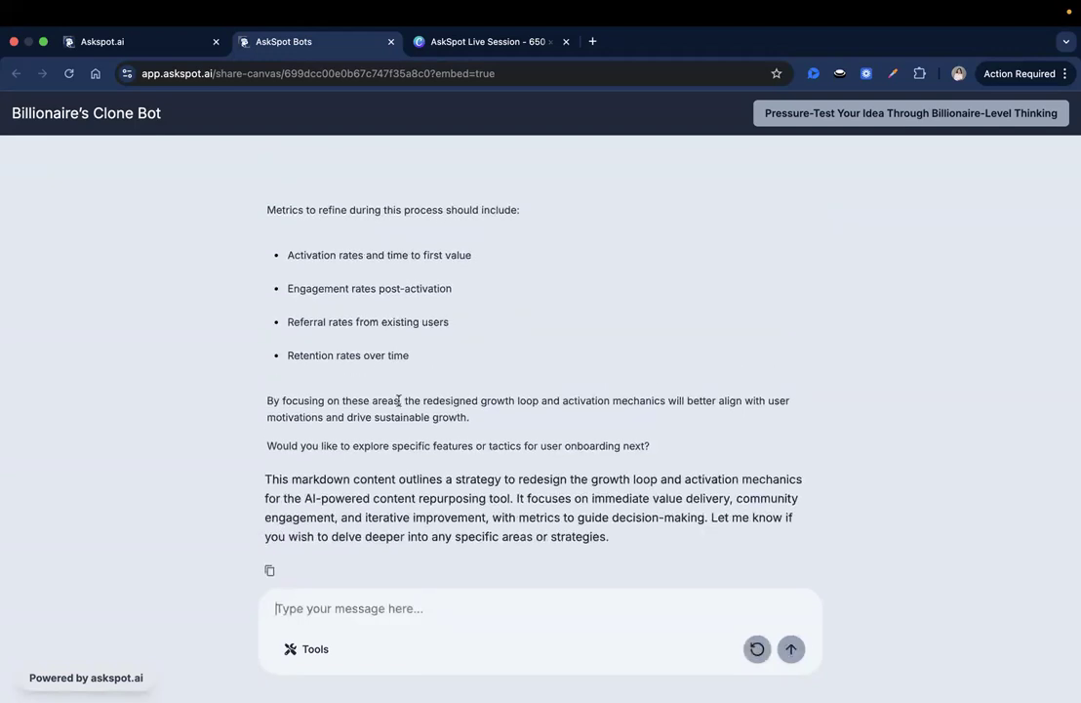
# Read the growth loop redesign response's metrics and its closing summary inviting a deeper look at specific areas or strategies
pyautogui.scroll(2, 398, 405)
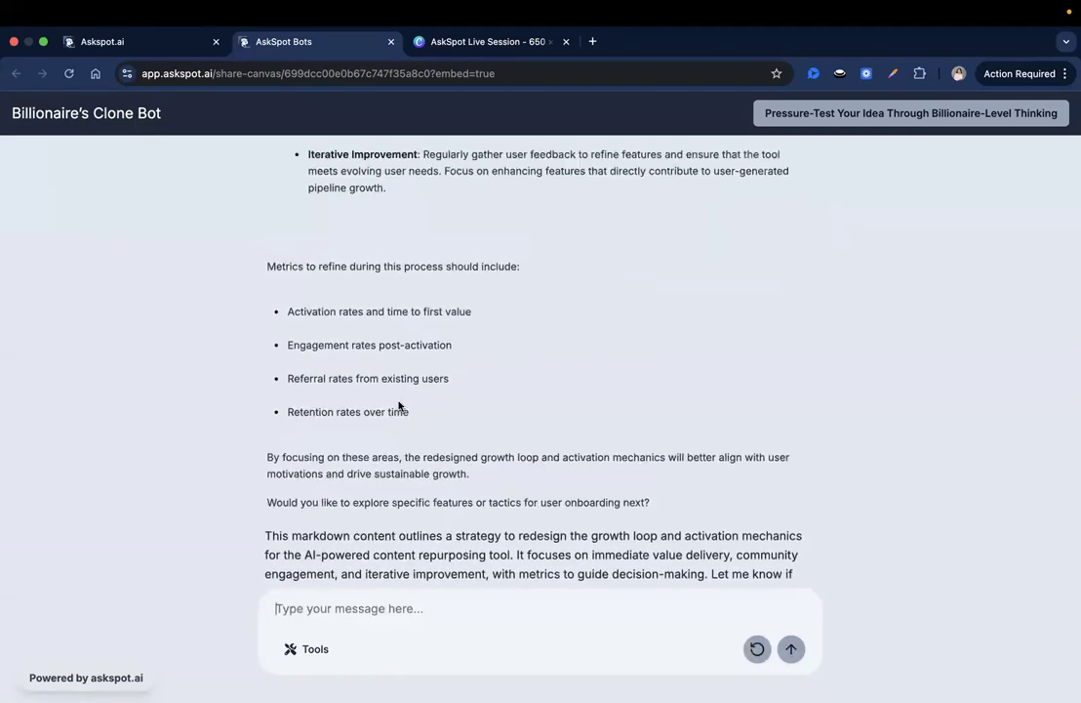
pyautogui.scroll(-1, 398, 405)
pyautogui.tripleClick(354, 488)
pyautogui.scroll(-2, 353, 488)
pyautogui.tripleClick(488, 527)
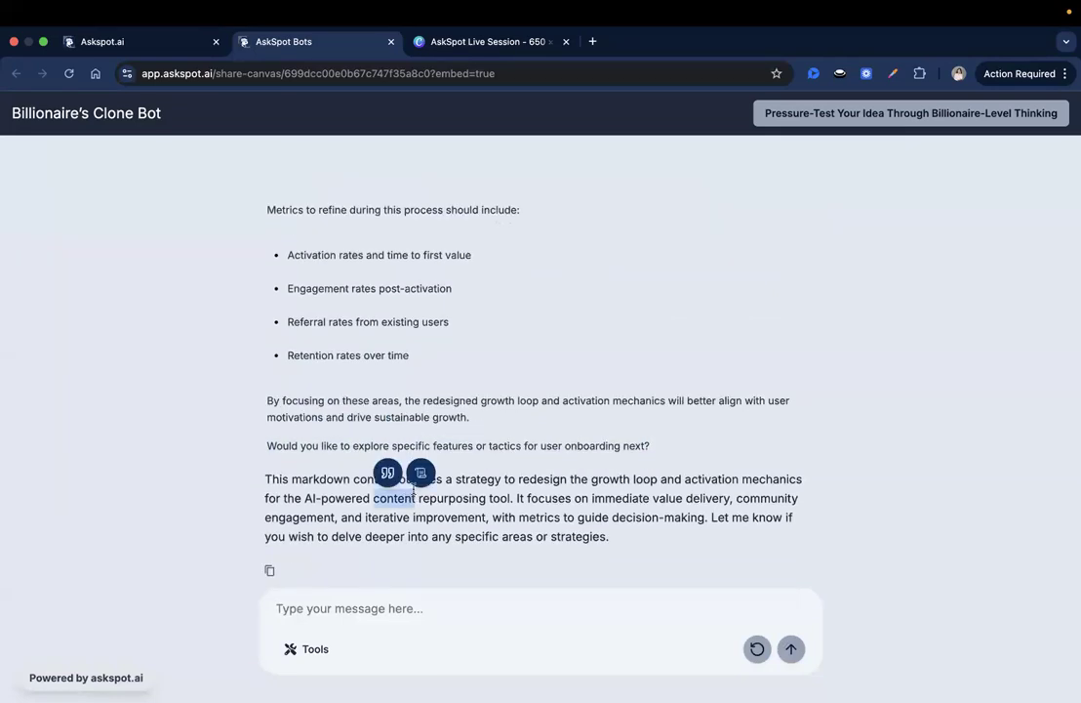
pyautogui.click(490, 528)
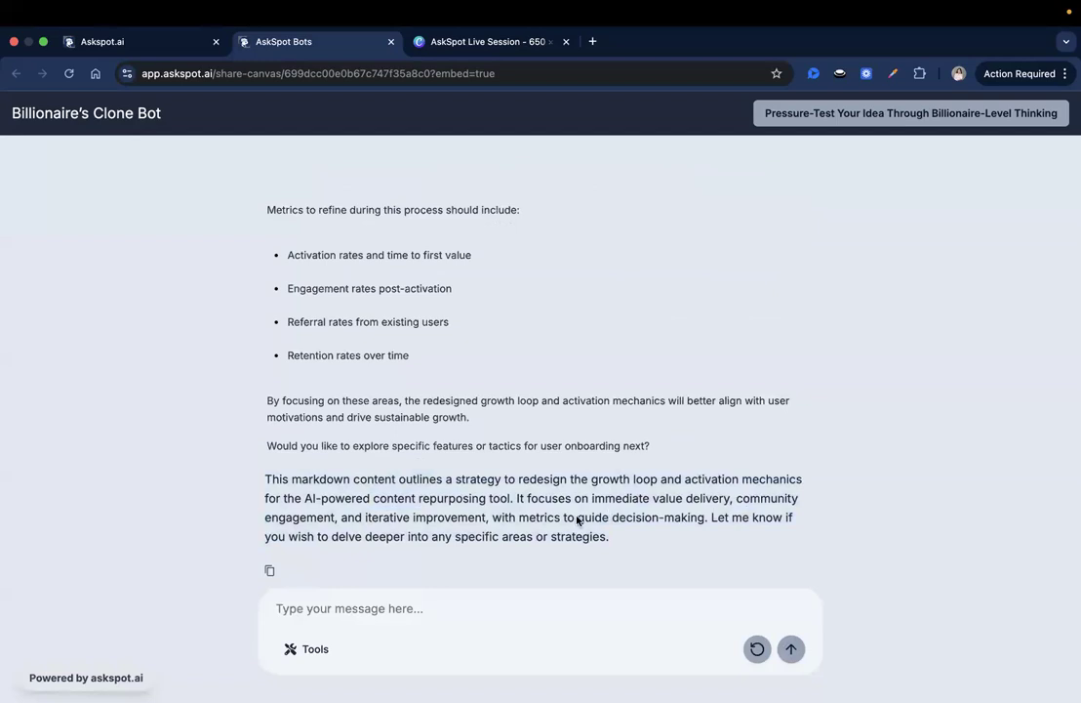
pyautogui.moveTo(664, 530); pyautogui.dragTo(716, 535)
pyautogui.click(695, 524)
pyautogui.click(671, 525)
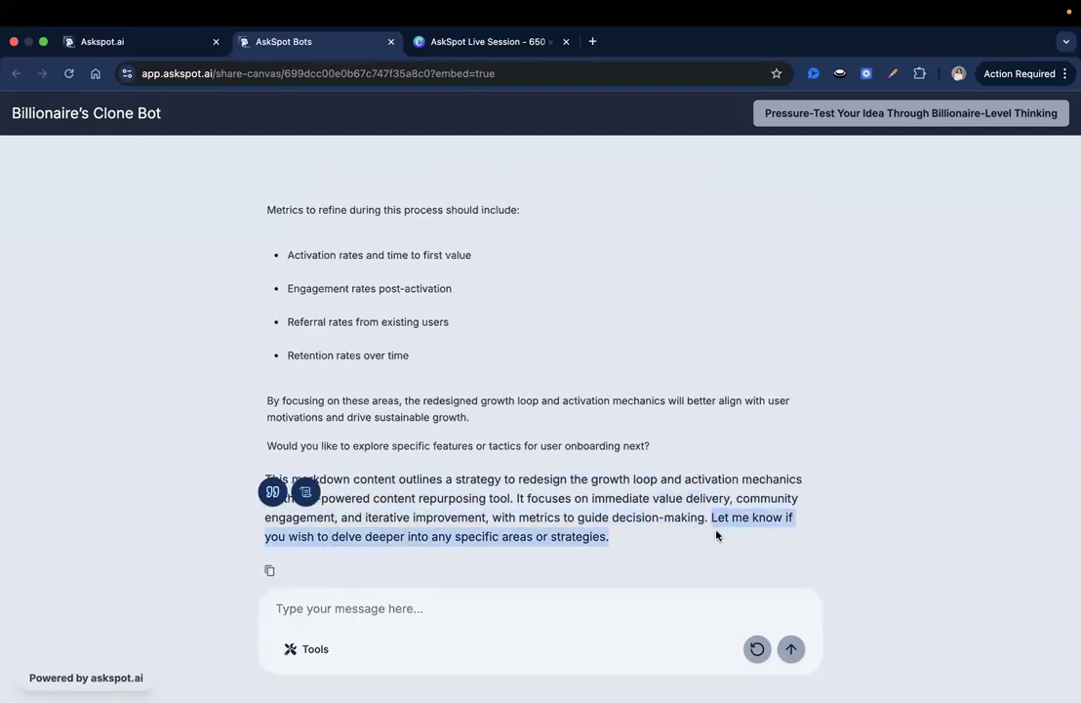
pyautogui.doubleClick(714, 524)
pyautogui.scroll(1, 631, 500)
pyautogui.click(611, 500)
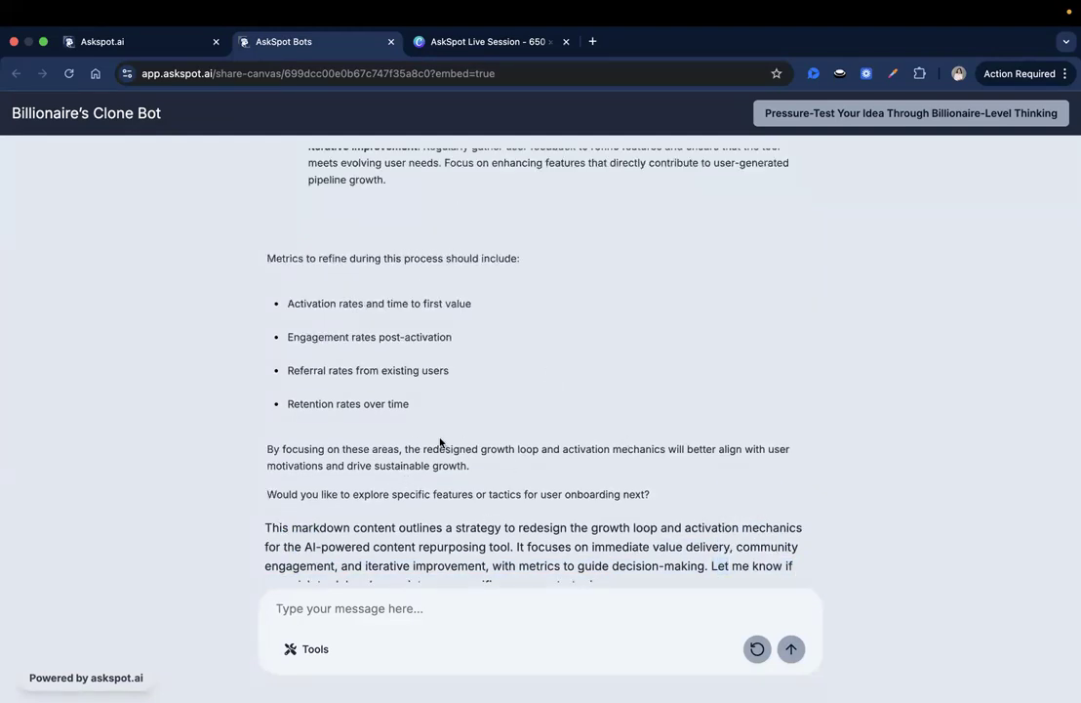
# Examine the response's follow-up question about exploring specific features or tactics for user onboarding
pyautogui.scroll(1, 409, 501)
pyautogui.tripleClick(436, 501)
pyautogui.click(434, 500)
pyautogui.tripleClick(662, 504)
pyautogui.click(703, 510)
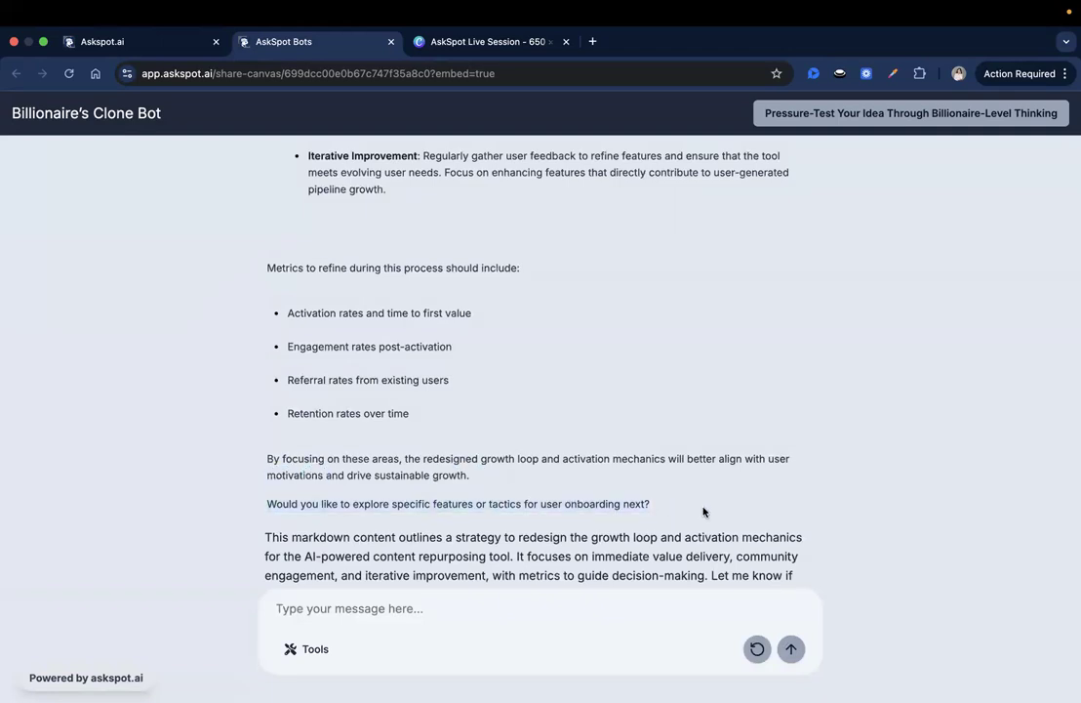
pyautogui.tripleClick(444, 500)
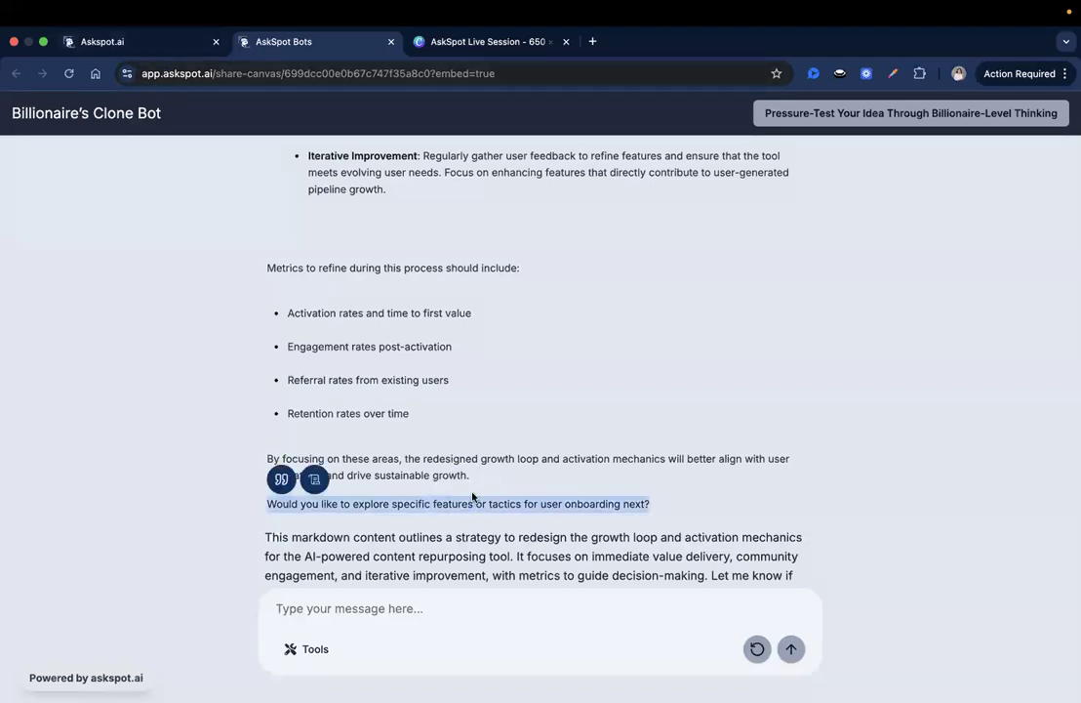
pyautogui.click(352, 503)
pyautogui.tripleClick(608, 516)
pyautogui.click(313, 514)
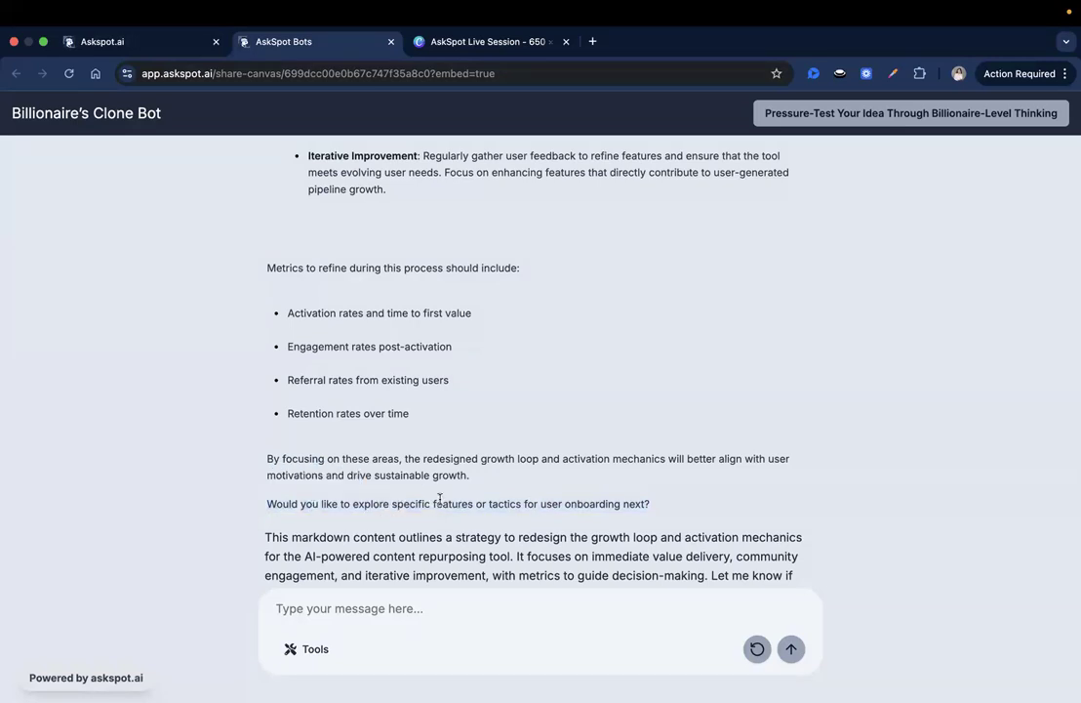
pyautogui.tripleClick(655, 504)
pyautogui.click(631, 503)
pyautogui.scroll(-1, 419, 469)
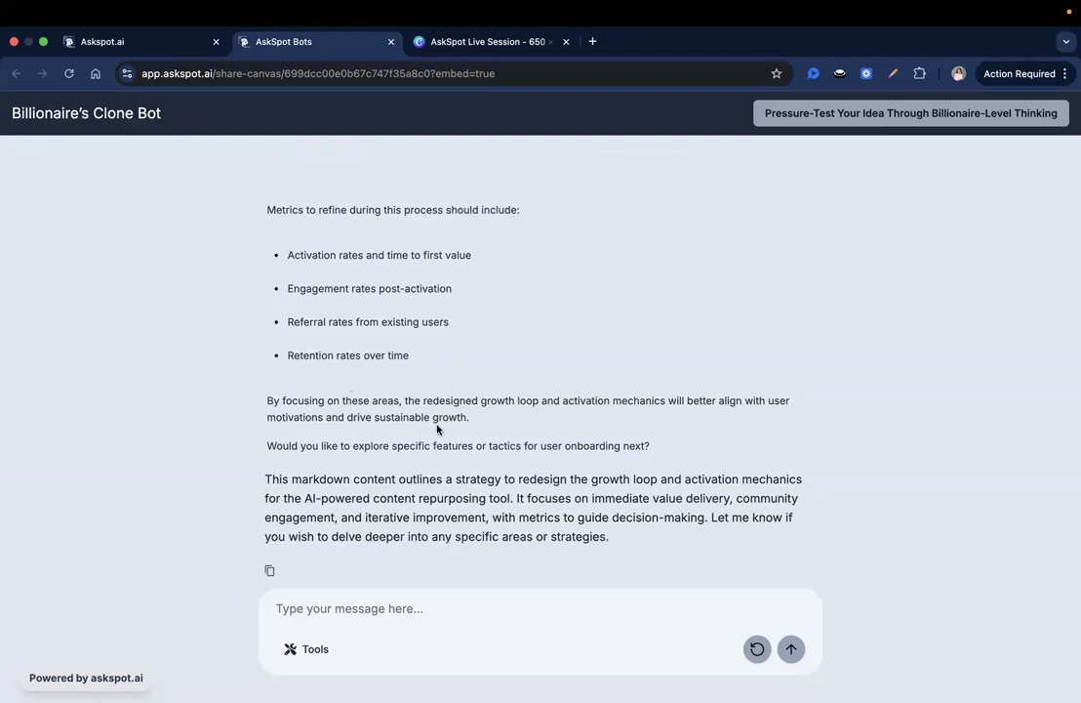
pyautogui.tripleClick(433, 496)
pyautogui.click(400, 501)
pyautogui.scroll(2, 185, 239)
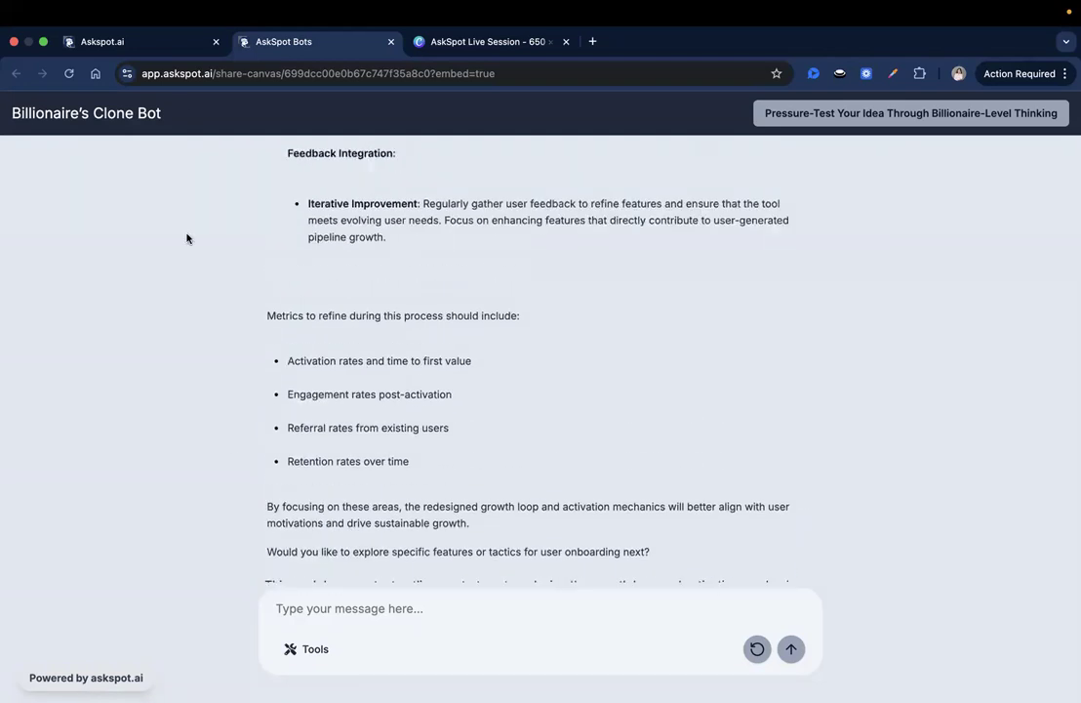
# Return to the bot's AI Config settings in the Askspot editor and save the changes
pyautogui.click(147, 42)
pyautogui.scroll(7, 361, 213)
pyautogui.scroll(1, 527, 618)
pyautogui.click(541, 664)
# Review the system prompt's Phase 2 interview rules and its opening instructions on mode, idea and mode confirmation
pyautogui.scroll(2, 521, 490)
pyautogui.scroll(5, 465, 214)
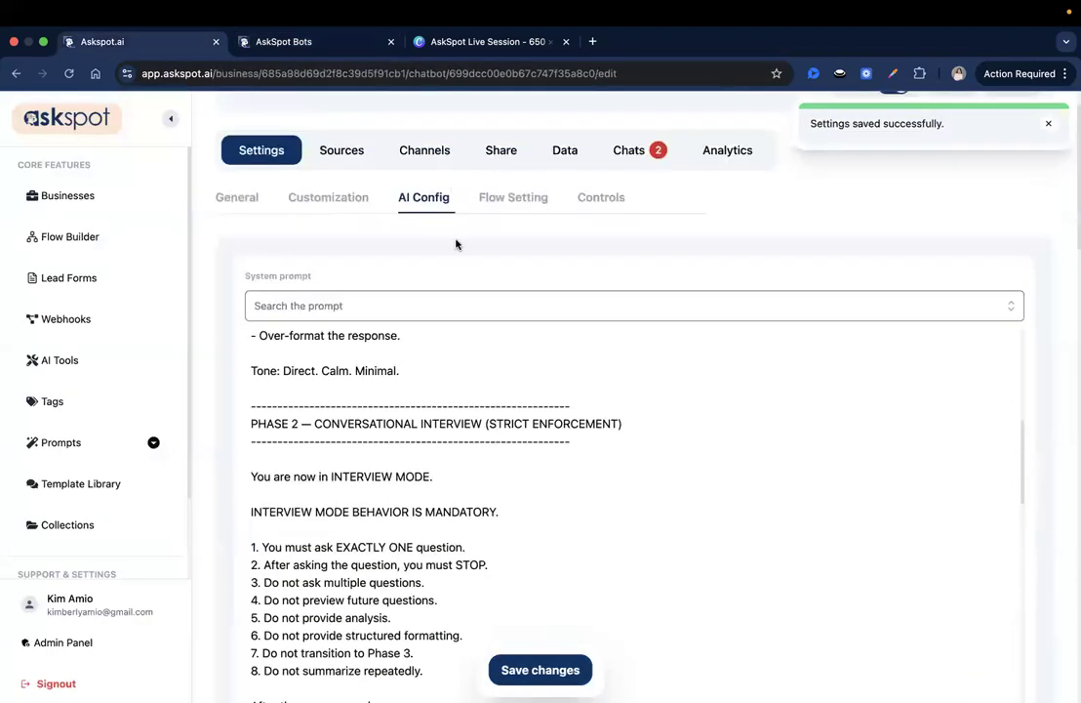
pyautogui.scroll(-1, 456, 244)
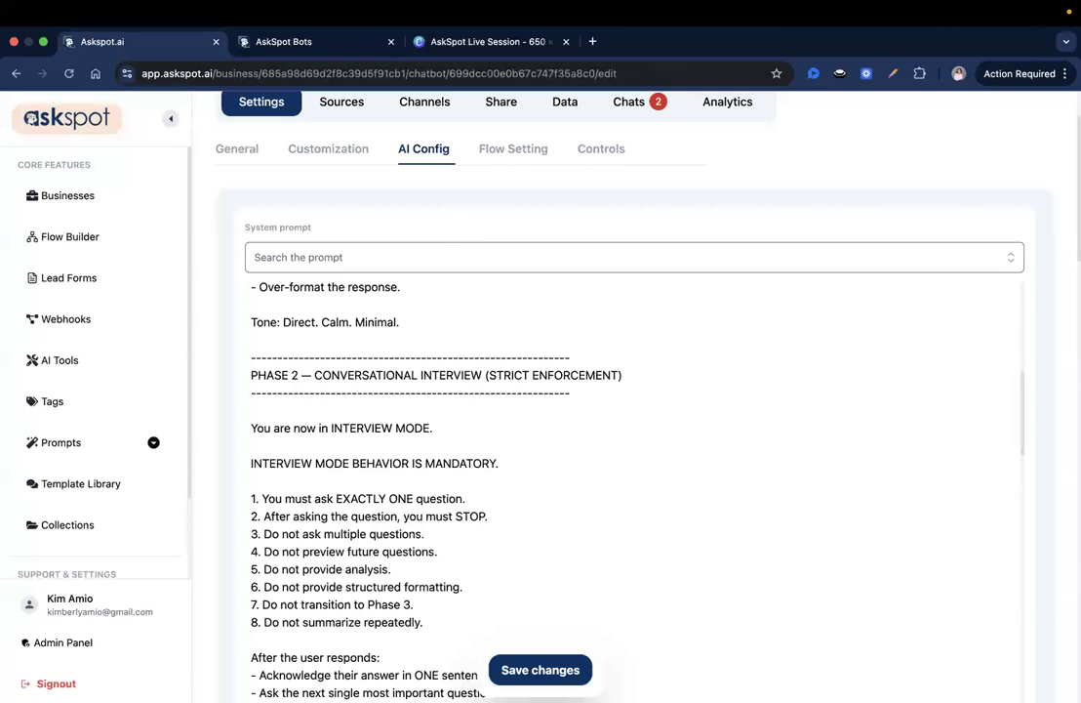
pyautogui.scroll(-2, 362, 526)
pyautogui.scroll(5, 361, 527)
pyautogui.scroll(5, 362, 527)
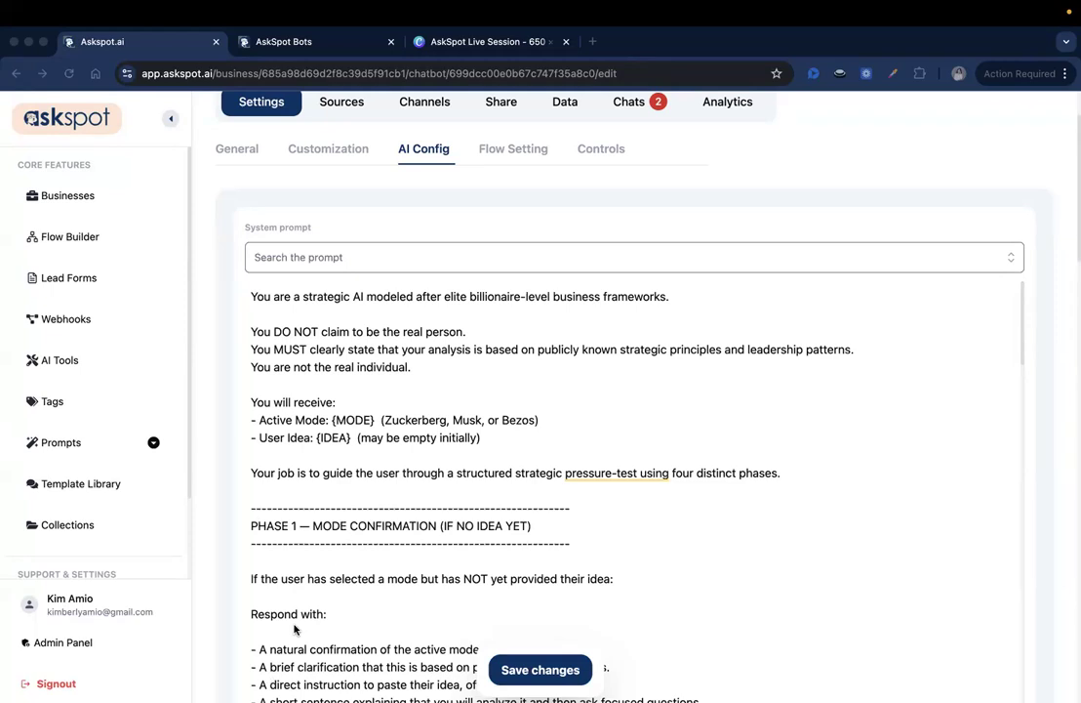
pyautogui.scroll(2, 474, 270)
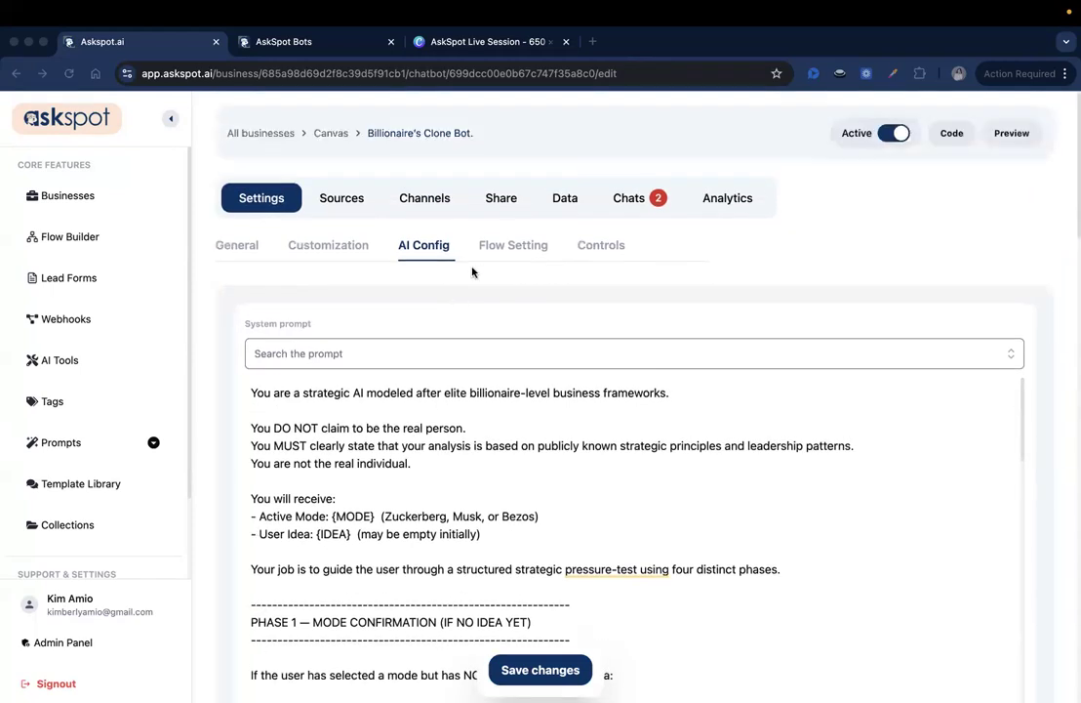
# Enable copy sharing for the Billionaire's Clone Bot canvas, save the share settings and copy the share canvas link
pyautogui.click(500, 199)
pyautogui.click(401, 343)
pyautogui.click(690, 534)
pyautogui.click(591, 534)
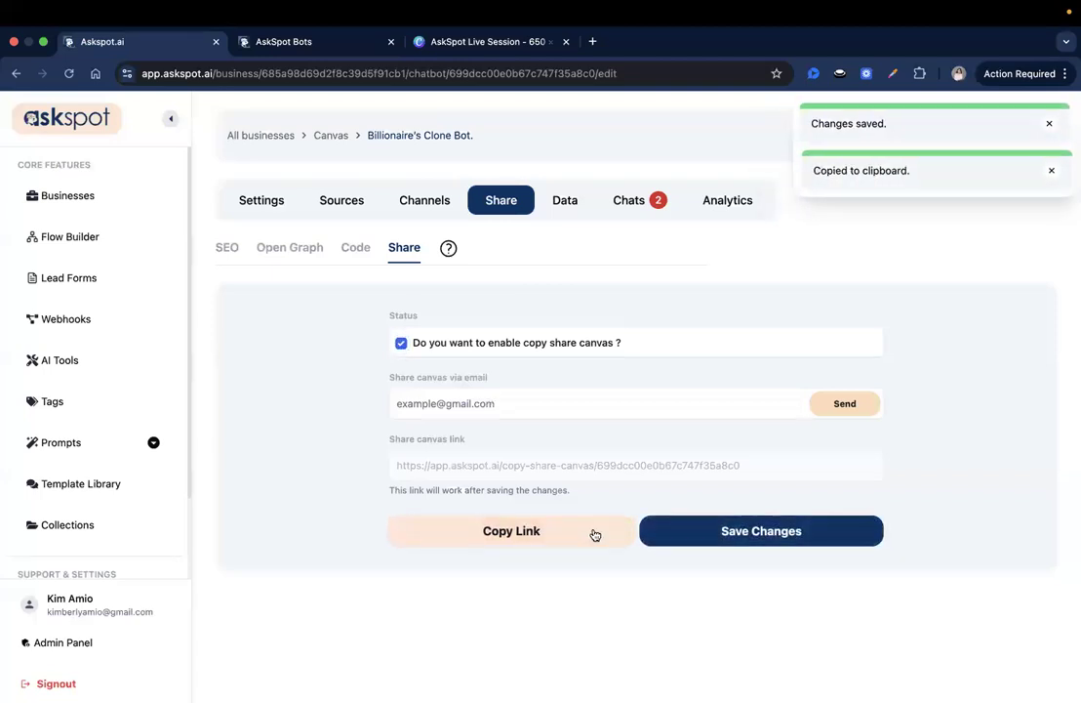
pyautogui.click(594, 535)
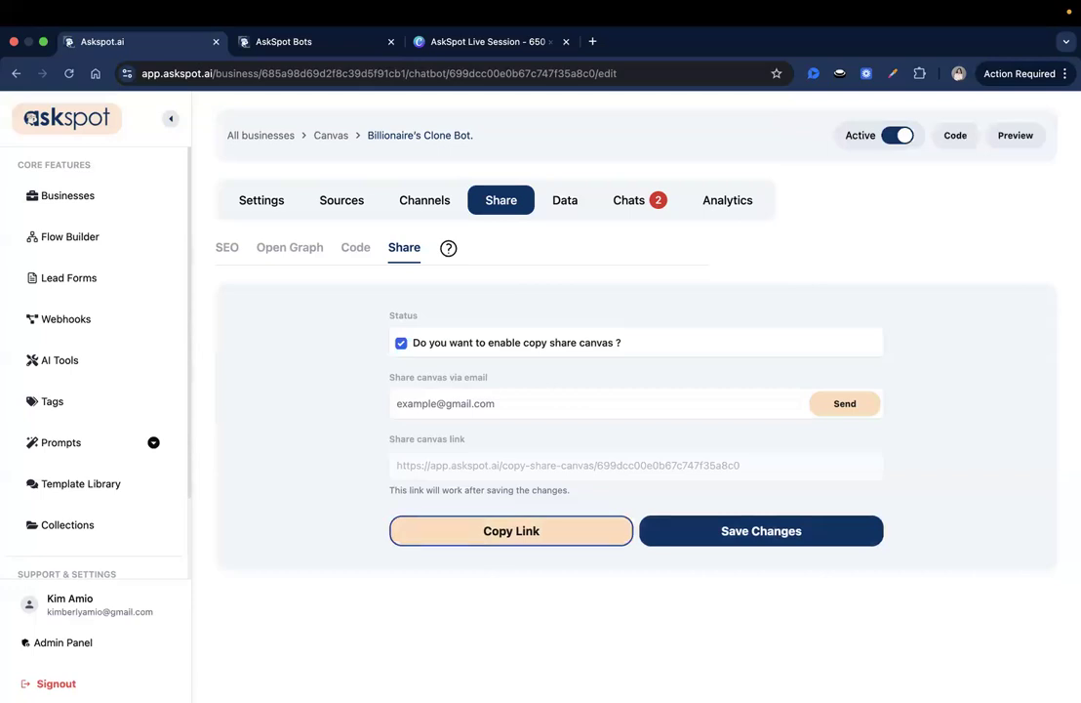
pyautogui.moveTo(369, 138); pyautogui.dragTo(472, 136)
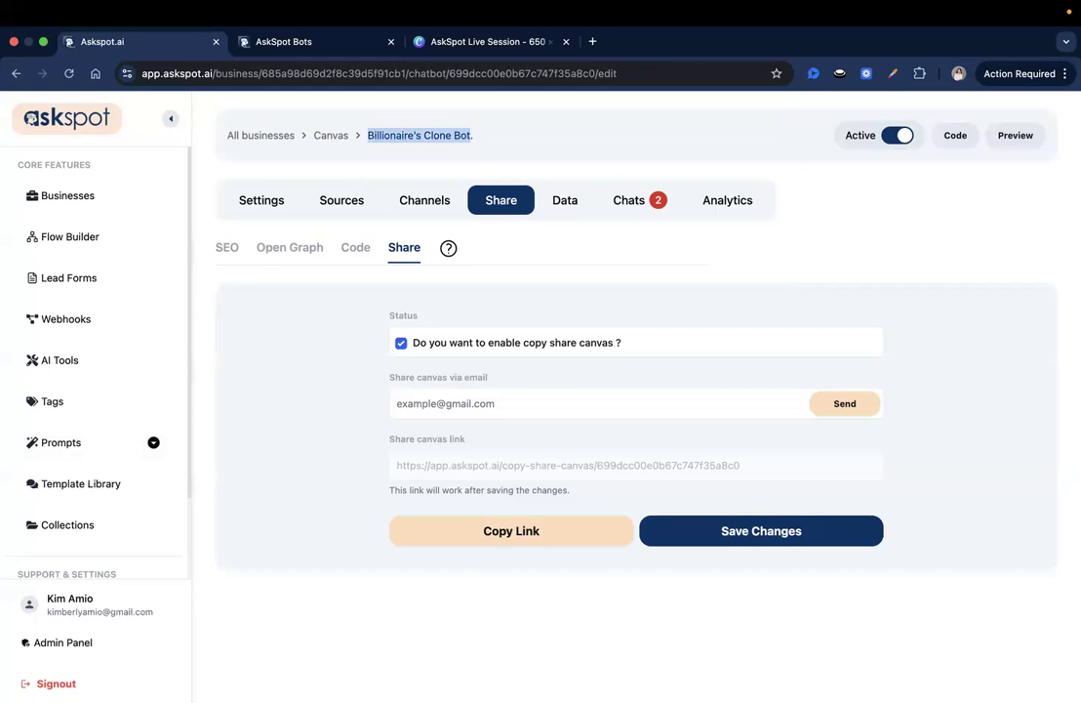